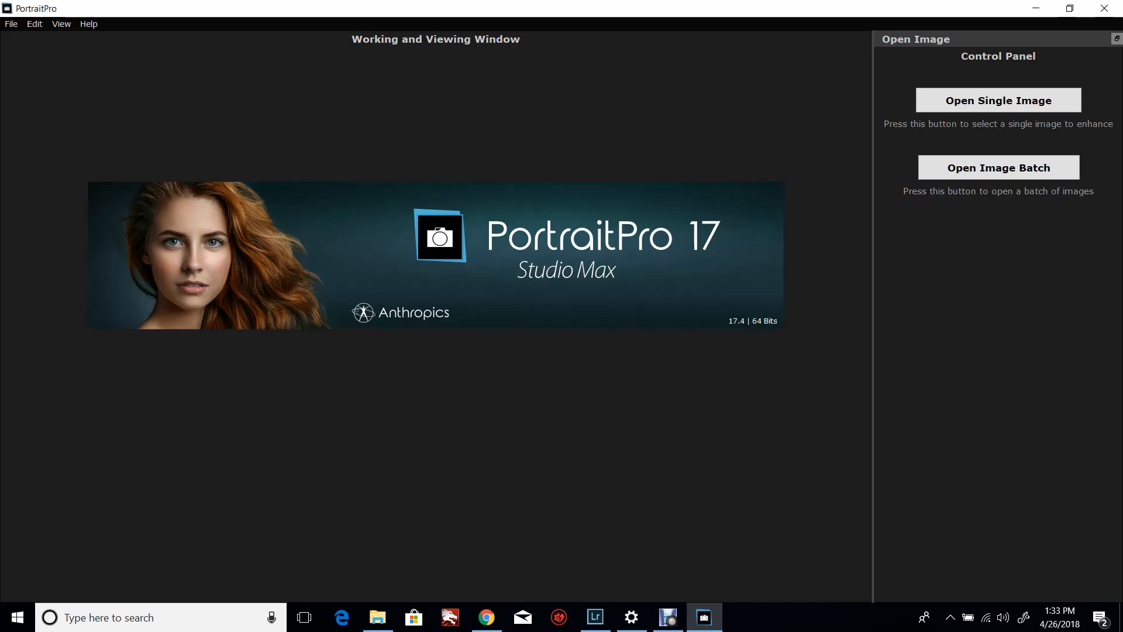
Step: Open the single image Charlie1-97 from the Raw folder on the Desktop and set the face's gender to Female
{"action": "left_click", "coordinate": [998, 100]}
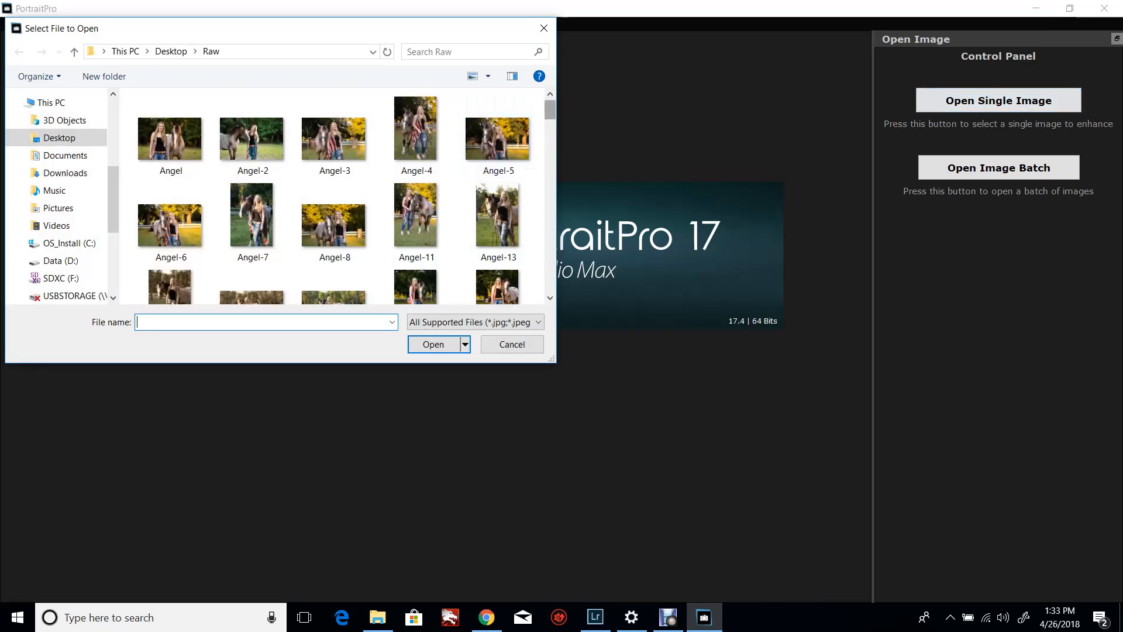
{"action": "scroll", "coordinate": [404, 108], "scroll_direction": "down", "scroll_amount": 10}
{"action": "scroll", "coordinate": [403, 109], "scroll_direction": "down", "scroll_amount": 6}
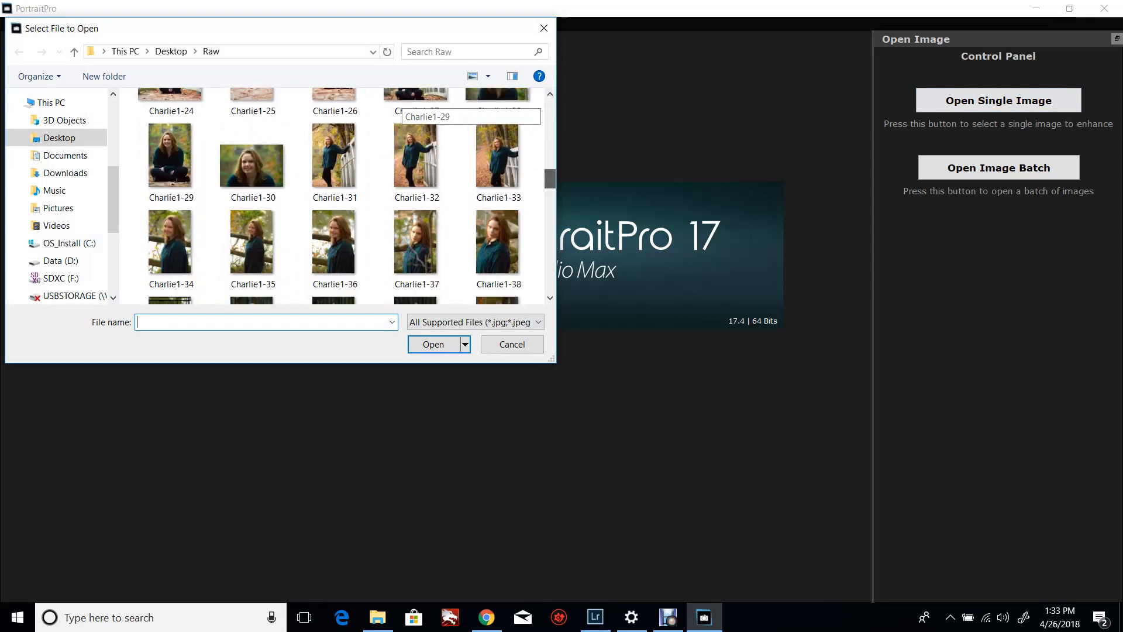
{"action": "scroll", "coordinate": [404, 108], "scroll_direction": "down", "scroll_amount": 10}
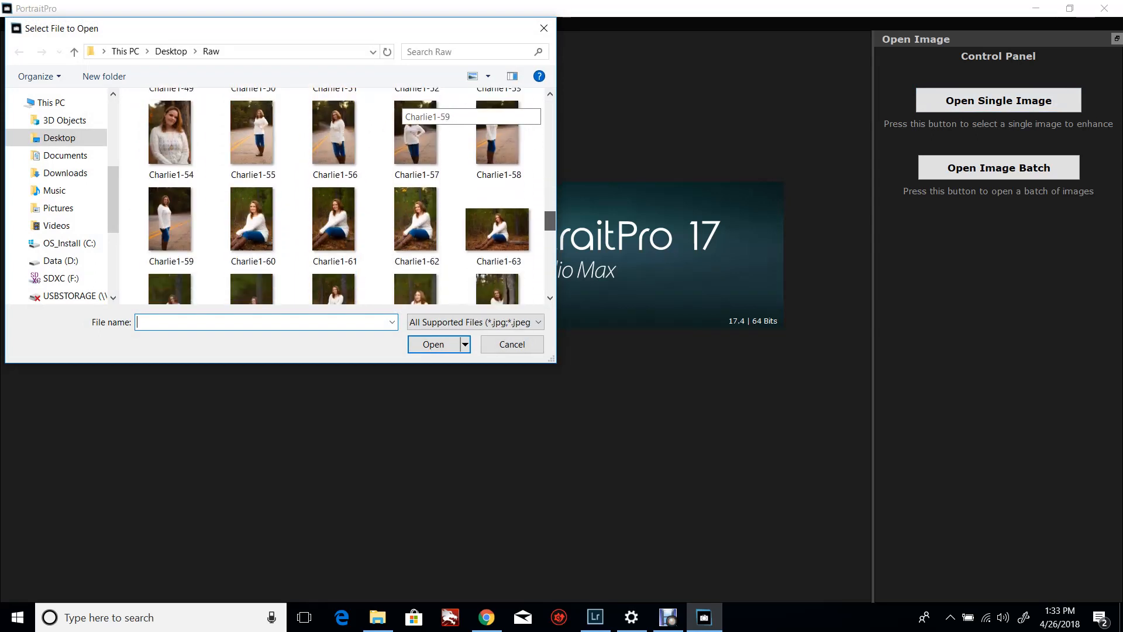
{"action": "scroll", "coordinate": [404, 108], "scroll_direction": "down", "scroll_amount": 6}
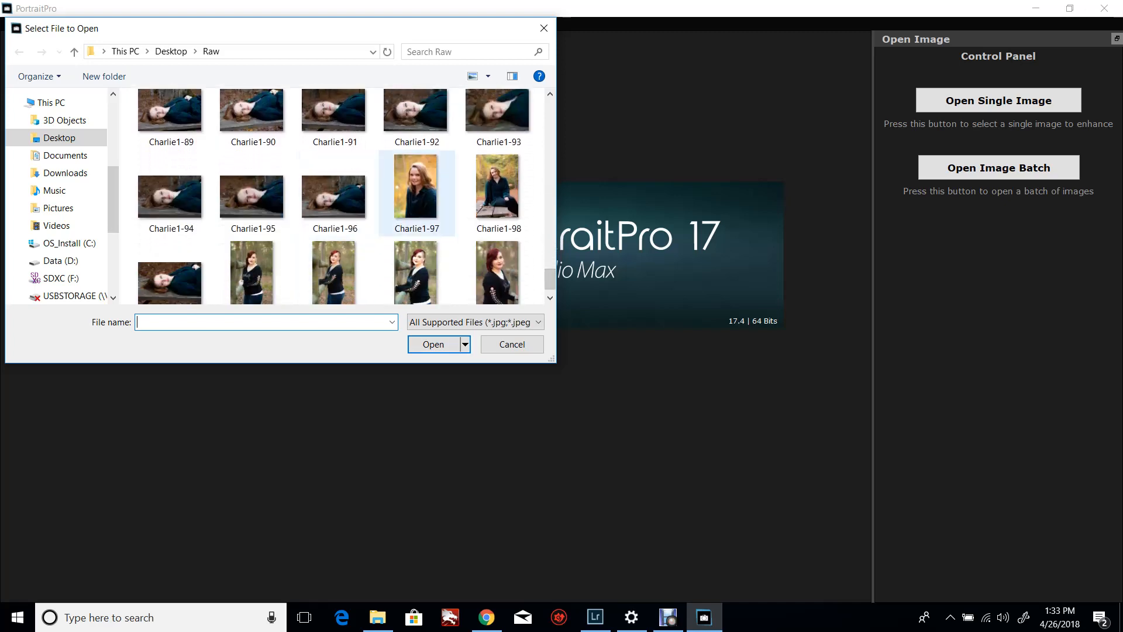
{"action": "left_click", "coordinate": [415, 187]}
{"action": "left_click", "coordinate": [433, 343]}
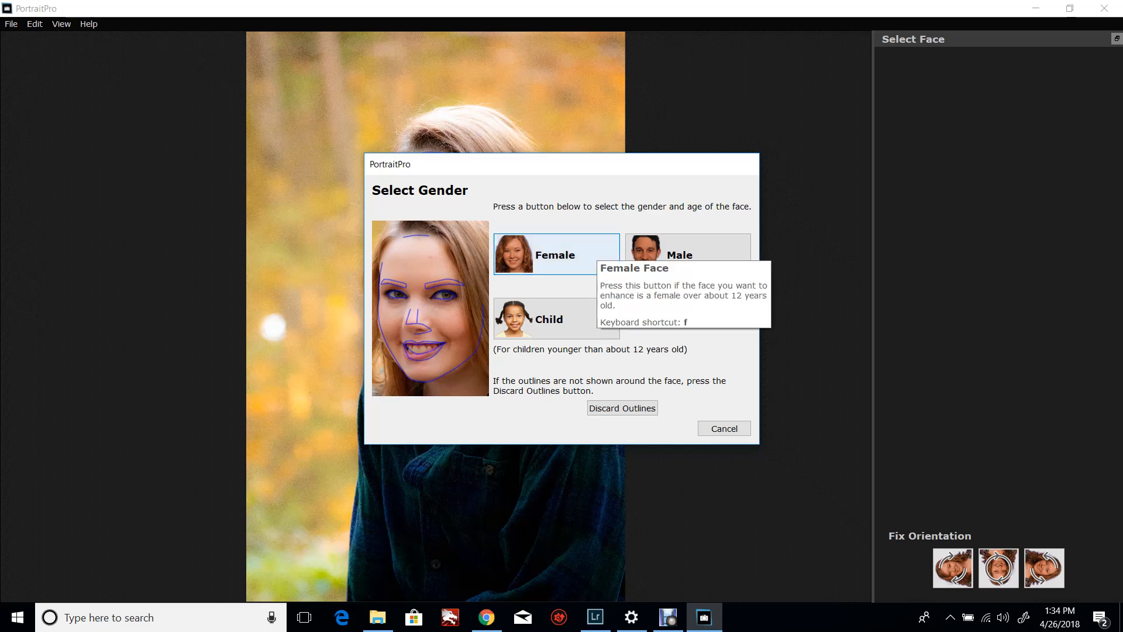
{"action": "left_click", "coordinate": [594, 253]}
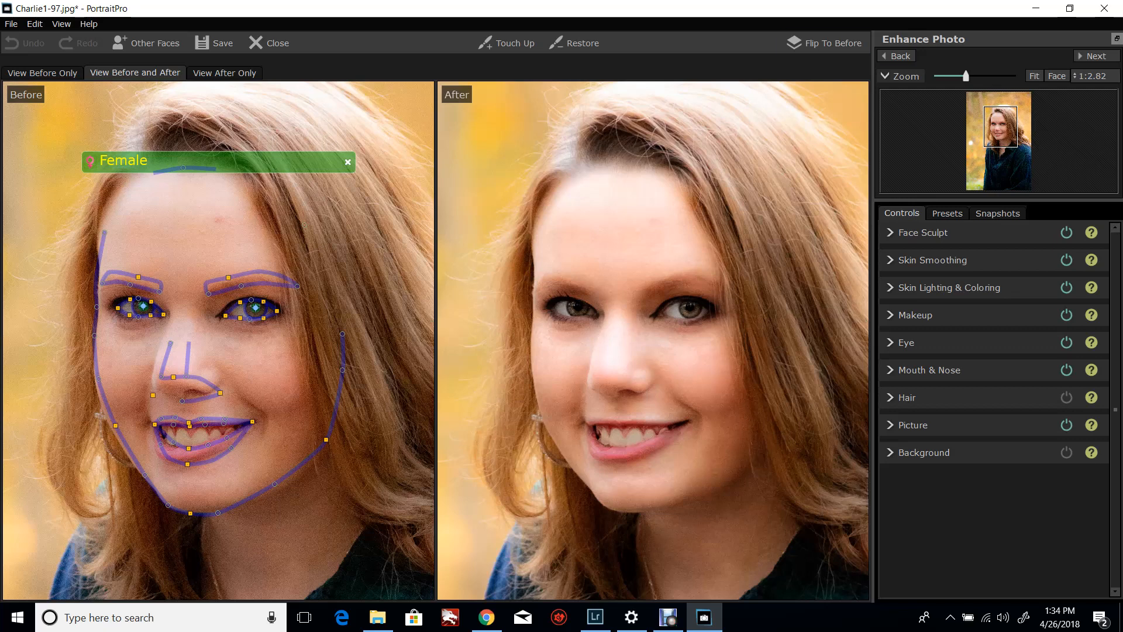
Step: Move the chin and lower-cheek outline points on the hair-covered side outward in the Before view to fit the jawline
{"action": "left_click_drag", "start_coordinate": [966, 76], "coordinate": [969, 76]}
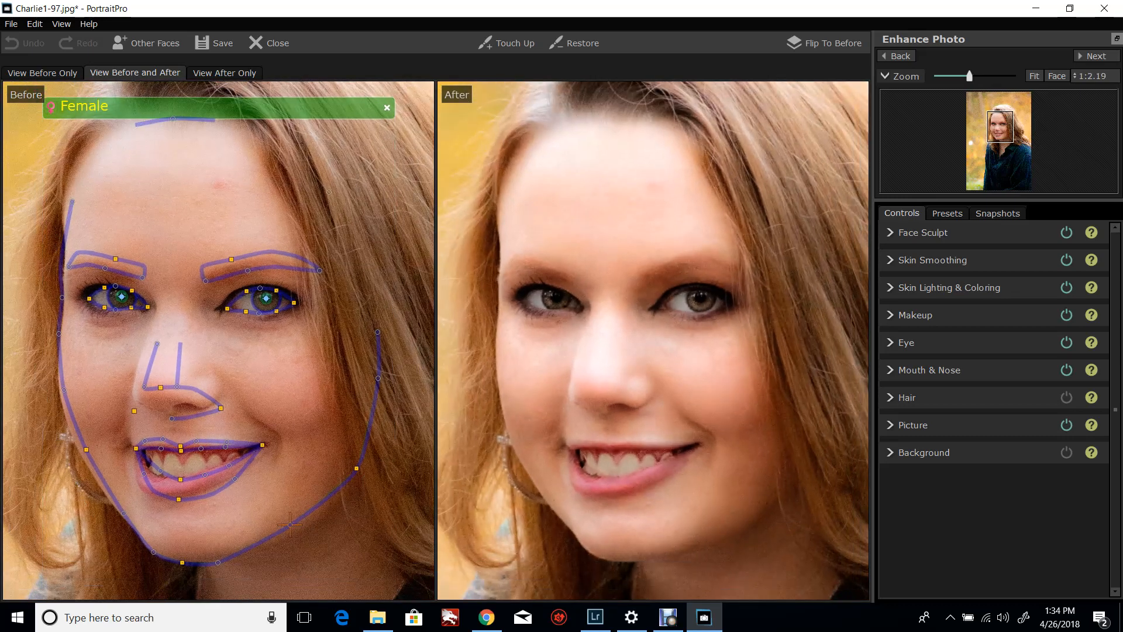
{"action": "left_click_drag", "start_coordinate": [290, 526], "coordinate": [297, 534]}
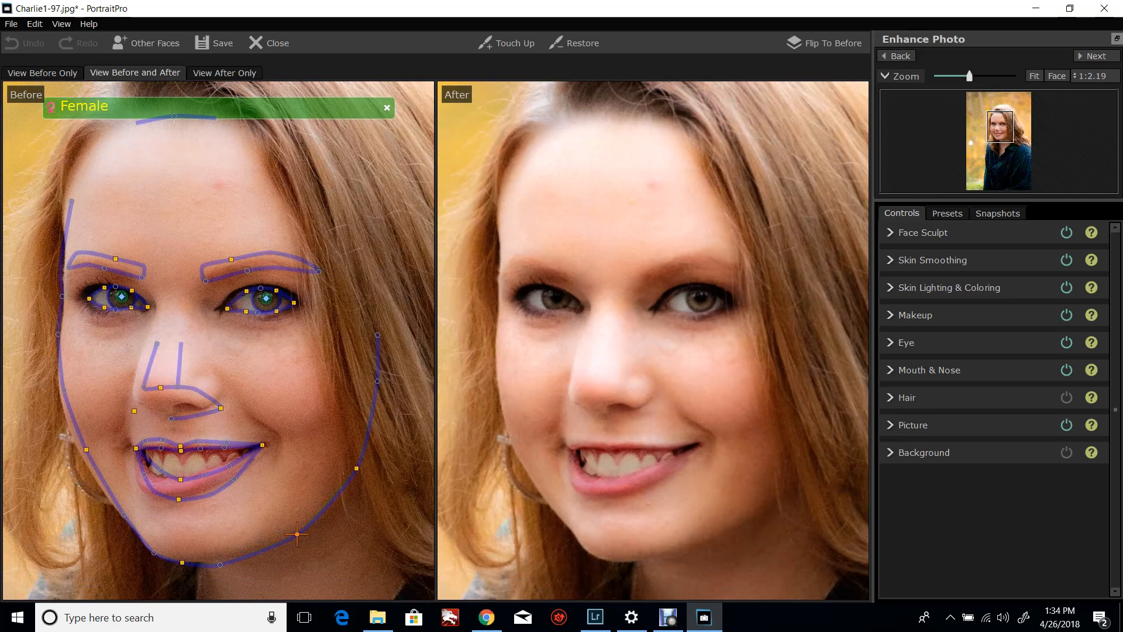
{"action": "left_click_drag", "start_coordinate": [356, 467], "coordinate": [360, 477]}
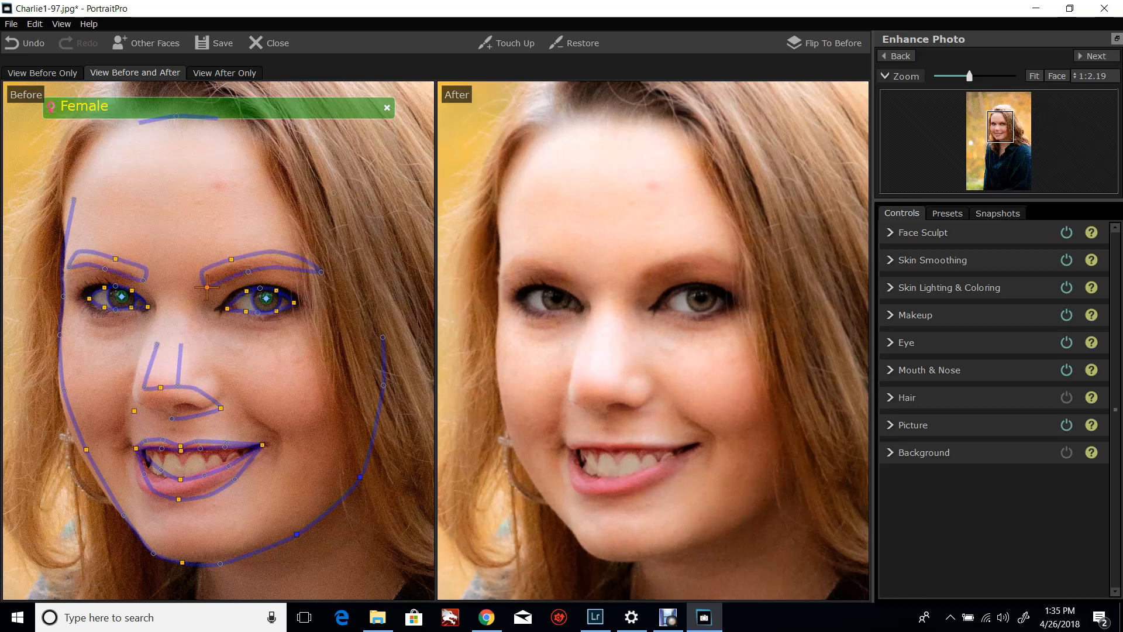
Step: Align the outer ends and arches of both eyebrow outlines with the actual brows in the Before view
{"action": "left_click_drag", "start_coordinate": [321, 272], "coordinate": [314, 280]}
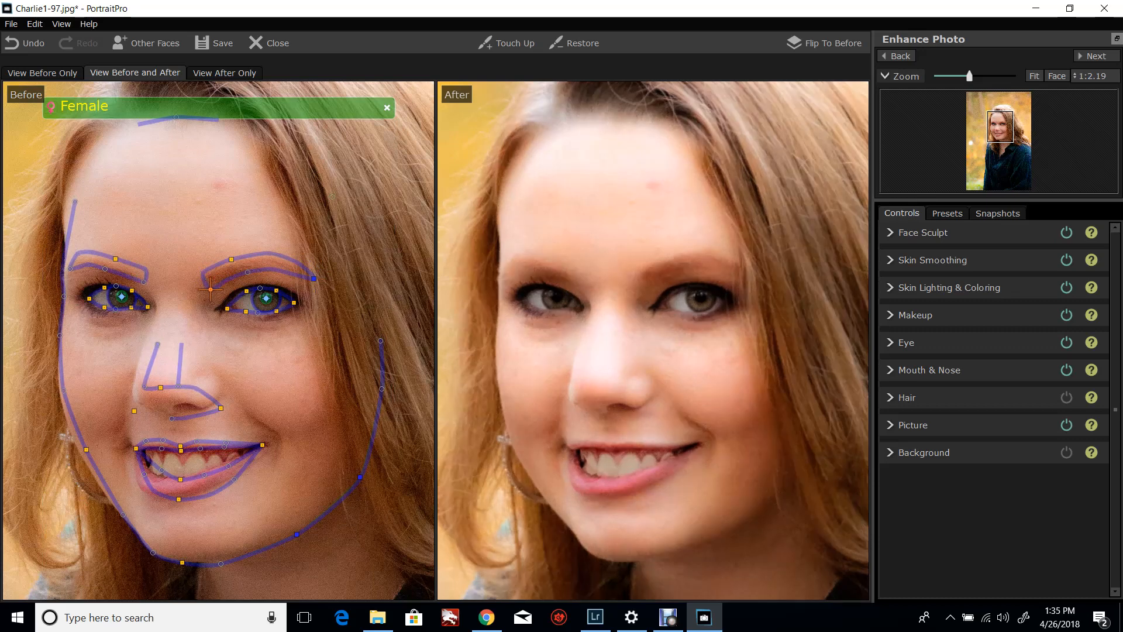
{"action": "left_click_drag", "start_coordinate": [231, 259], "coordinate": [234, 262]}
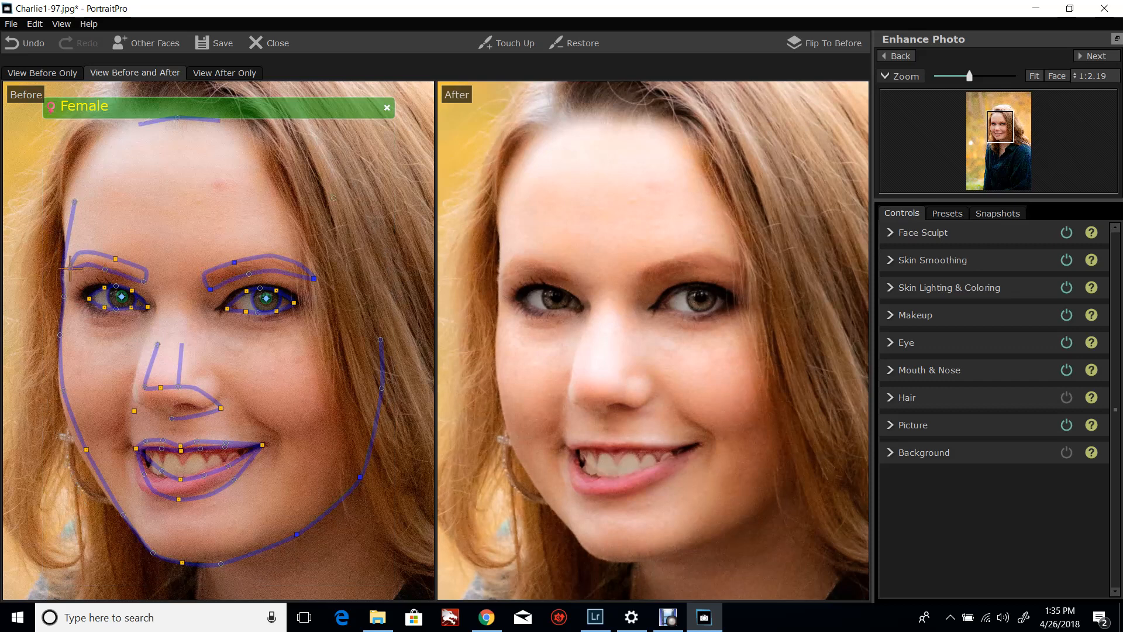
{"action": "left_click_drag", "start_coordinate": [70, 268], "coordinate": [66, 277]}
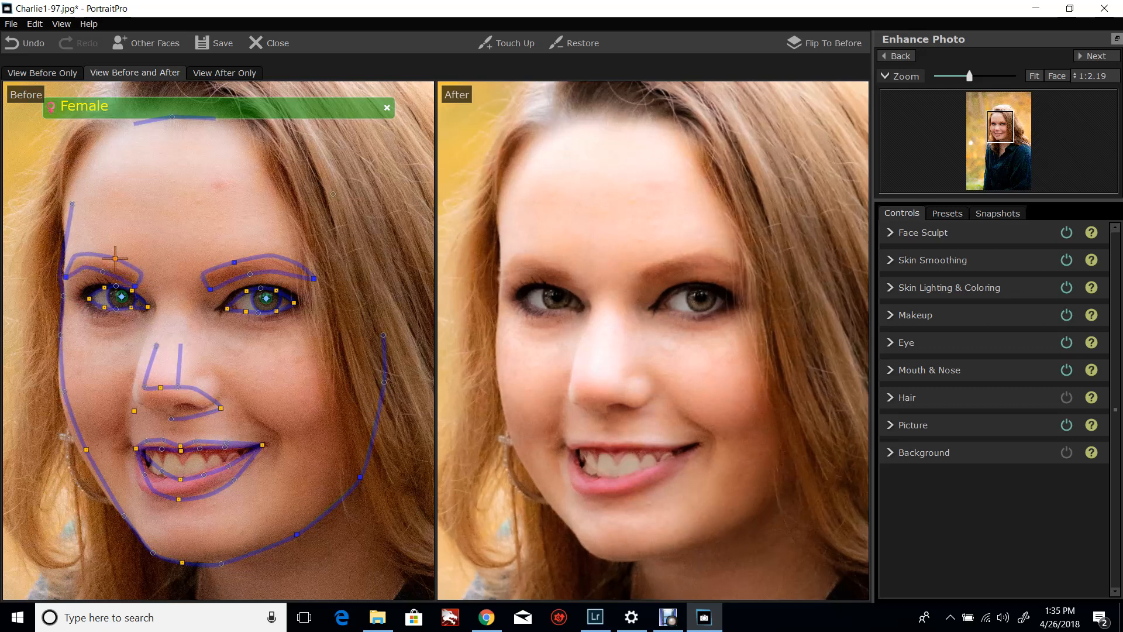
{"action": "left_click_drag", "start_coordinate": [115, 258], "coordinate": [111, 263]}
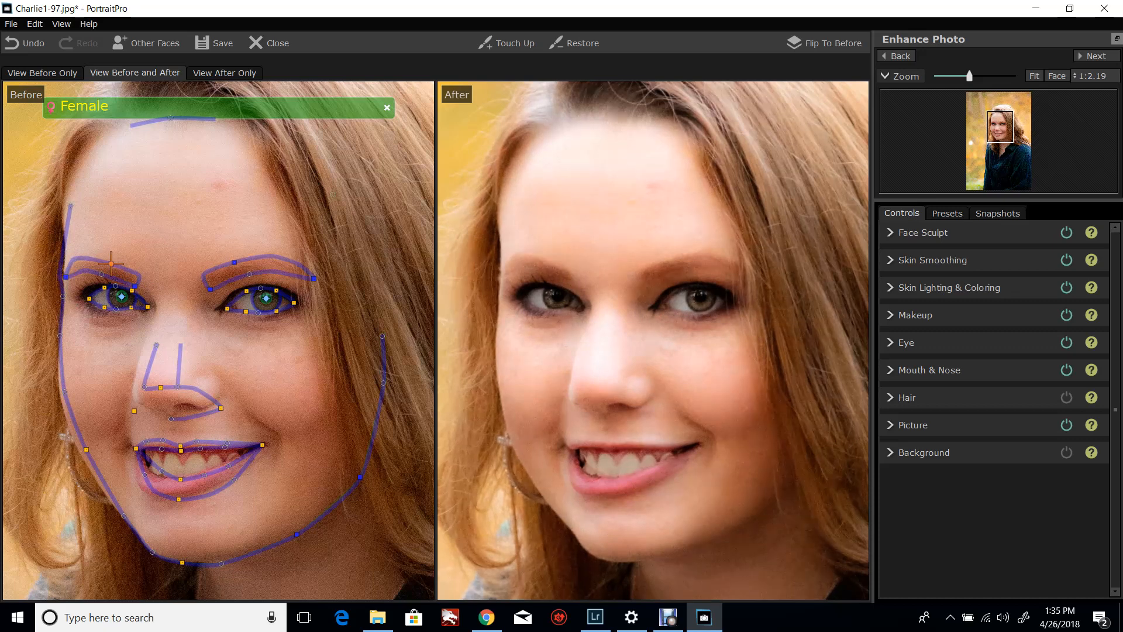
Step: Fit the face outline to the earring-side edge from forehead to jaw and adjust the nostril points of the nose outline
{"action": "left_click_drag", "start_coordinate": [70, 204], "coordinate": [64, 200]}
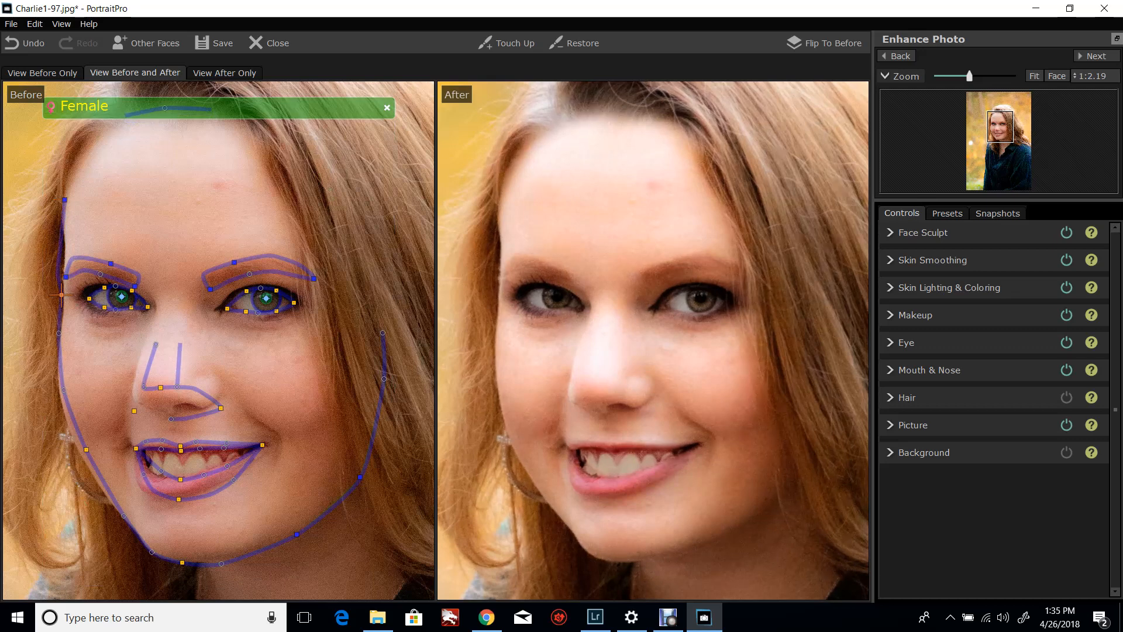
{"action": "left_click_drag", "start_coordinate": [61, 295], "coordinate": [65, 297]}
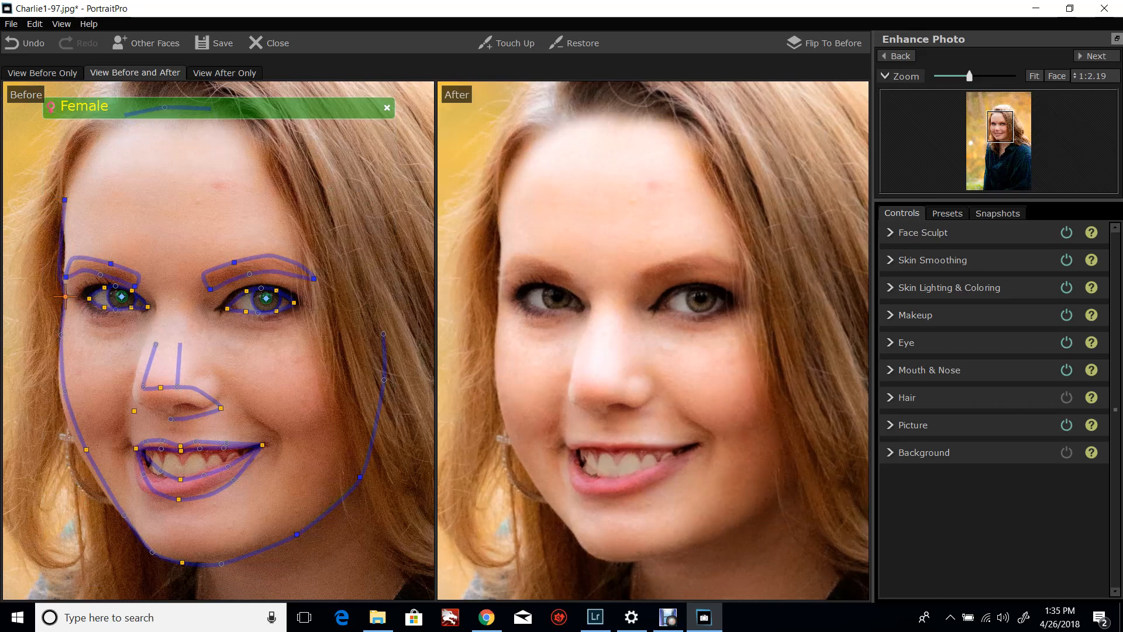
{"action": "left_click_drag", "start_coordinate": [64, 391], "coordinate": [61, 393]}
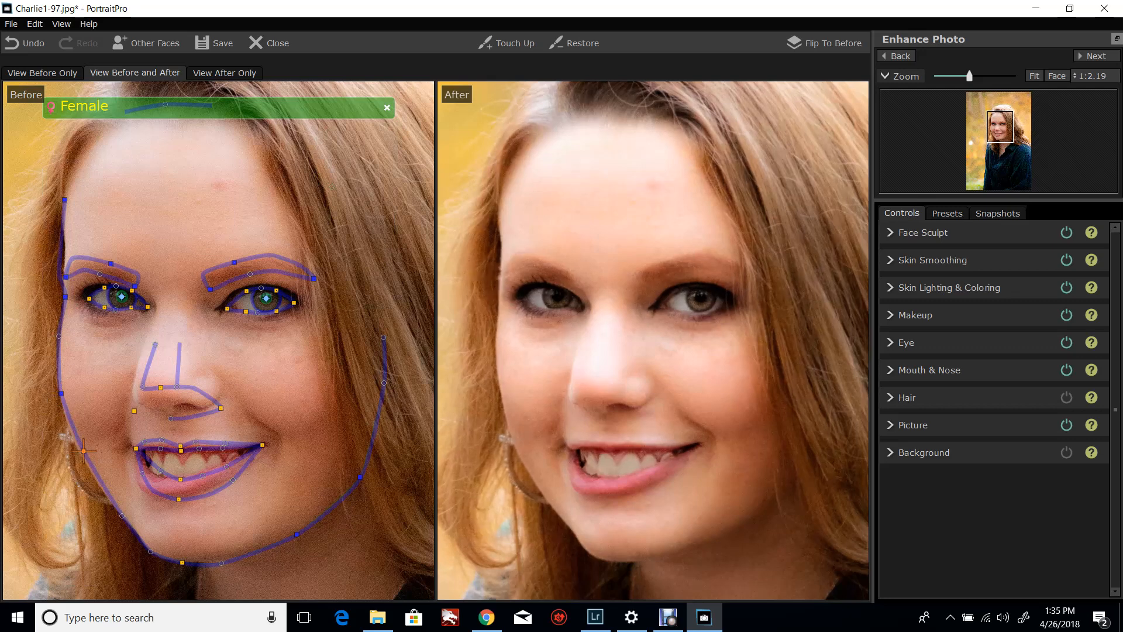
{"action": "left_click_drag", "start_coordinate": [84, 450], "coordinate": [80, 452]}
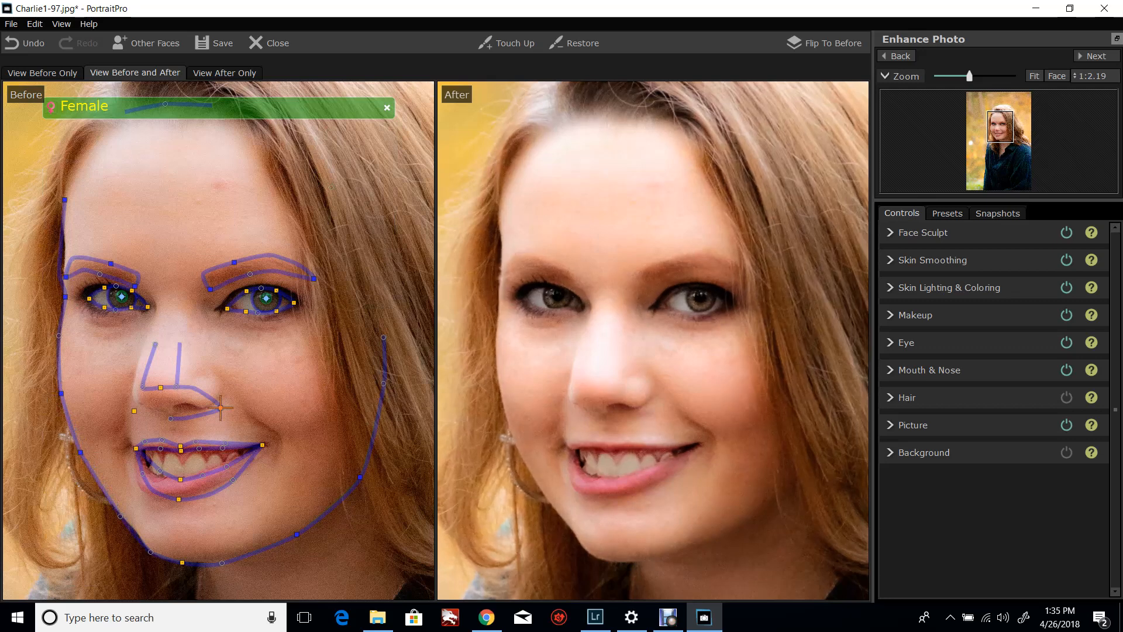
{"action": "left_click_drag", "start_coordinate": [221, 408], "coordinate": [129, 399]}
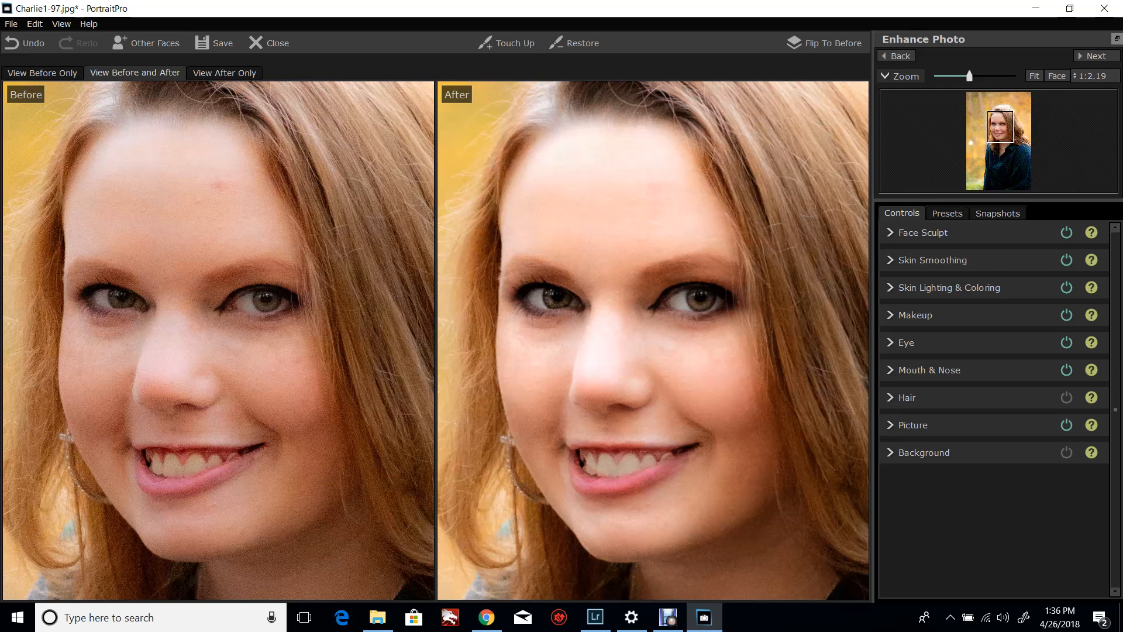
Step: Try the Glamorous, Glamorous 2 and Maximum Lighting global presets on the portrait
{"action": "scroll", "coordinate": [652, 340], "scroll_direction": "down", "scroll_amount": 3}
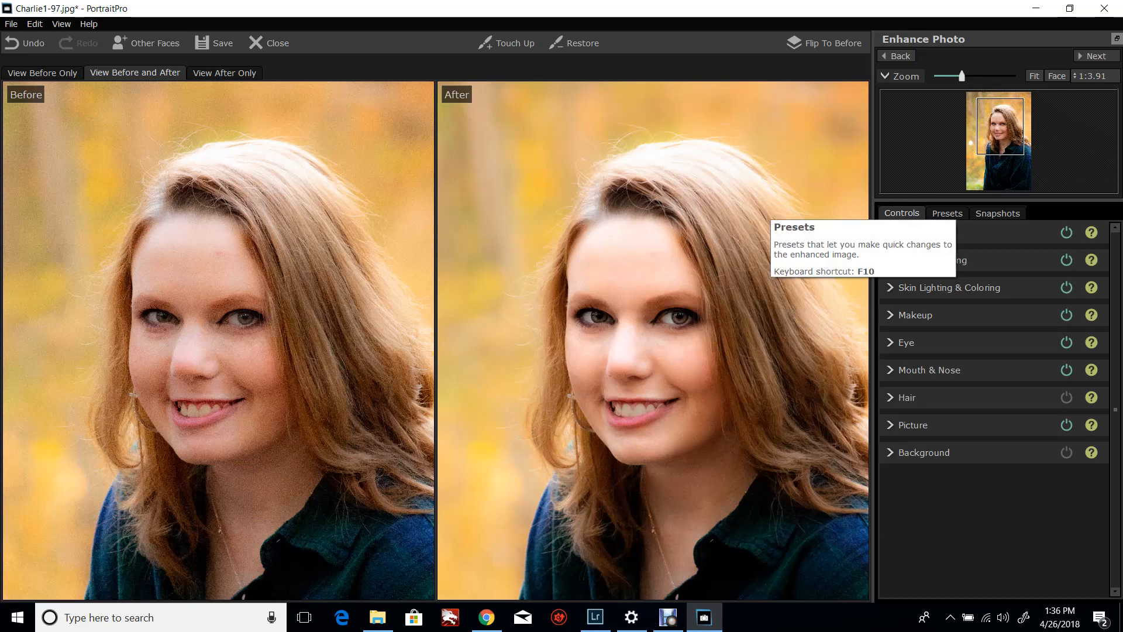
{"action": "left_click", "coordinate": [947, 213]}
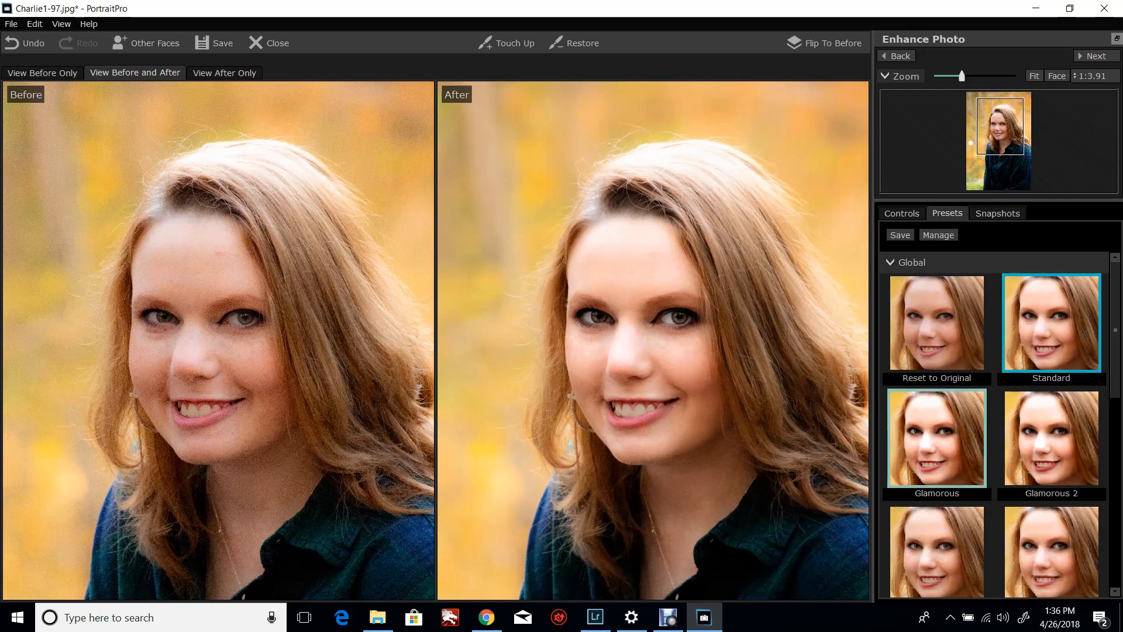
{"action": "left_click", "coordinate": [937, 439]}
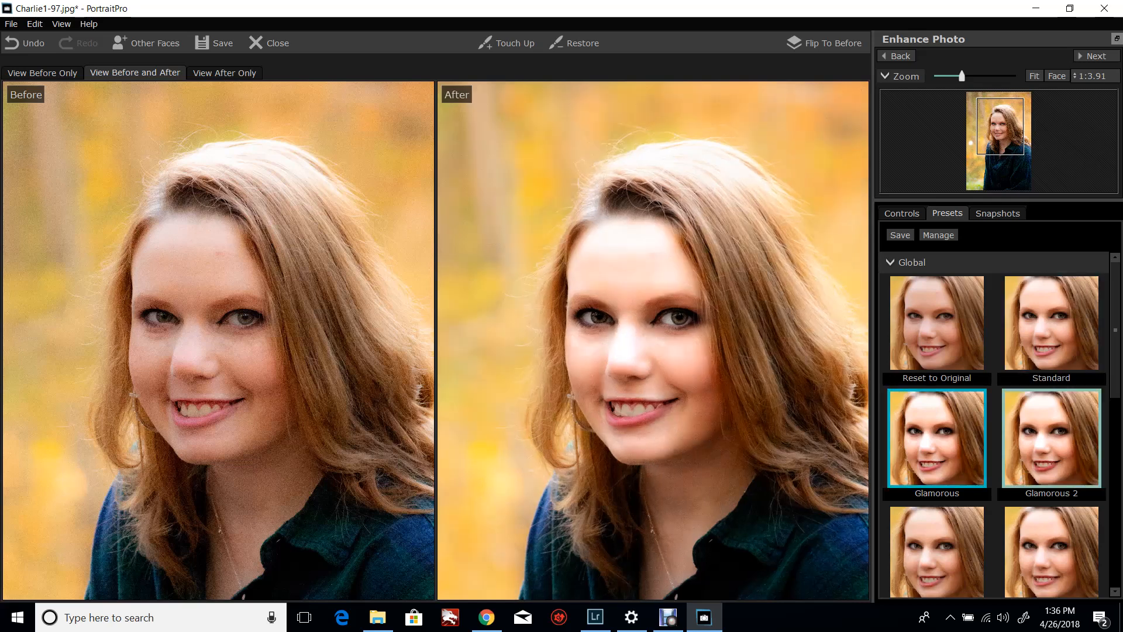
{"action": "left_click", "coordinate": [1051, 438]}
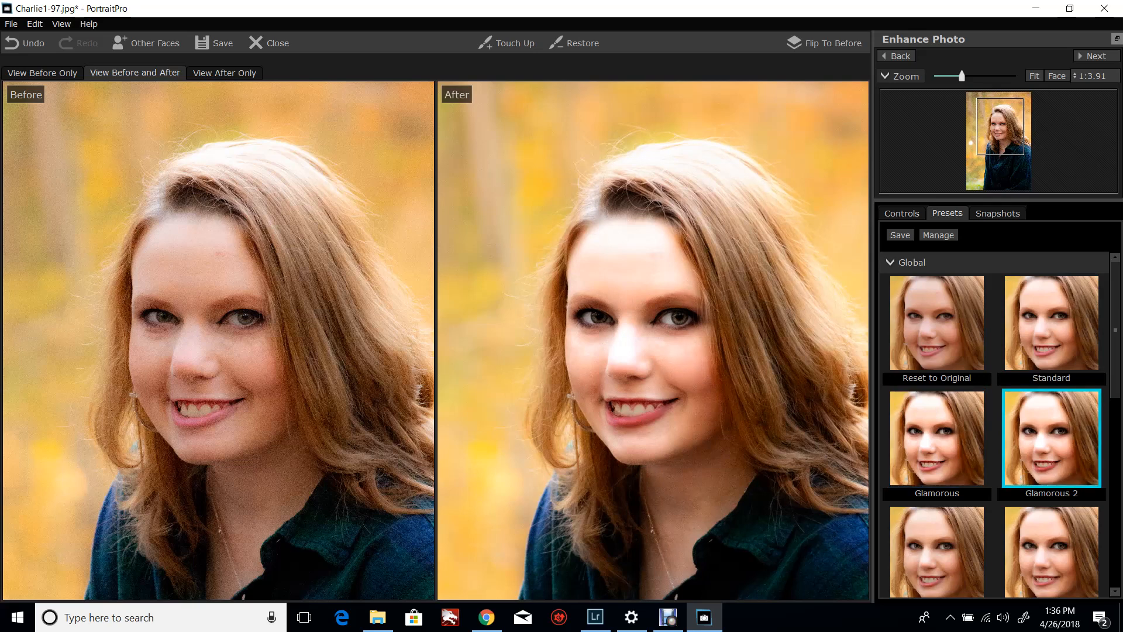
{"action": "scroll", "coordinate": [1052, 424], "scroll_direction": "down", "scroll_amount": 3}
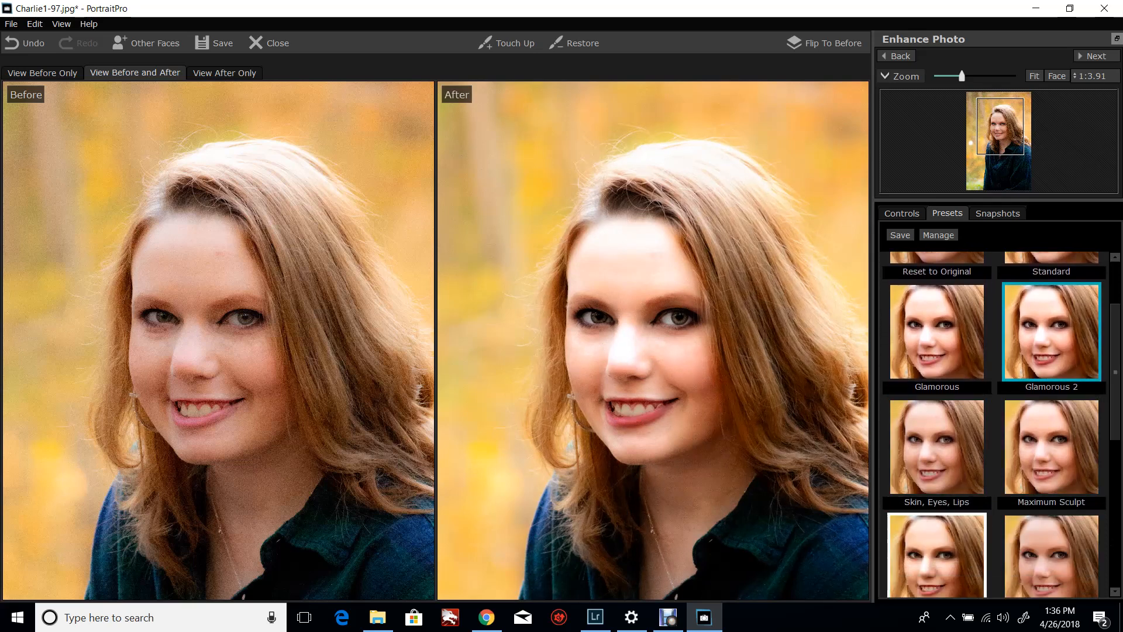
{"action": "left_click", "coordinate": [936, 555]}
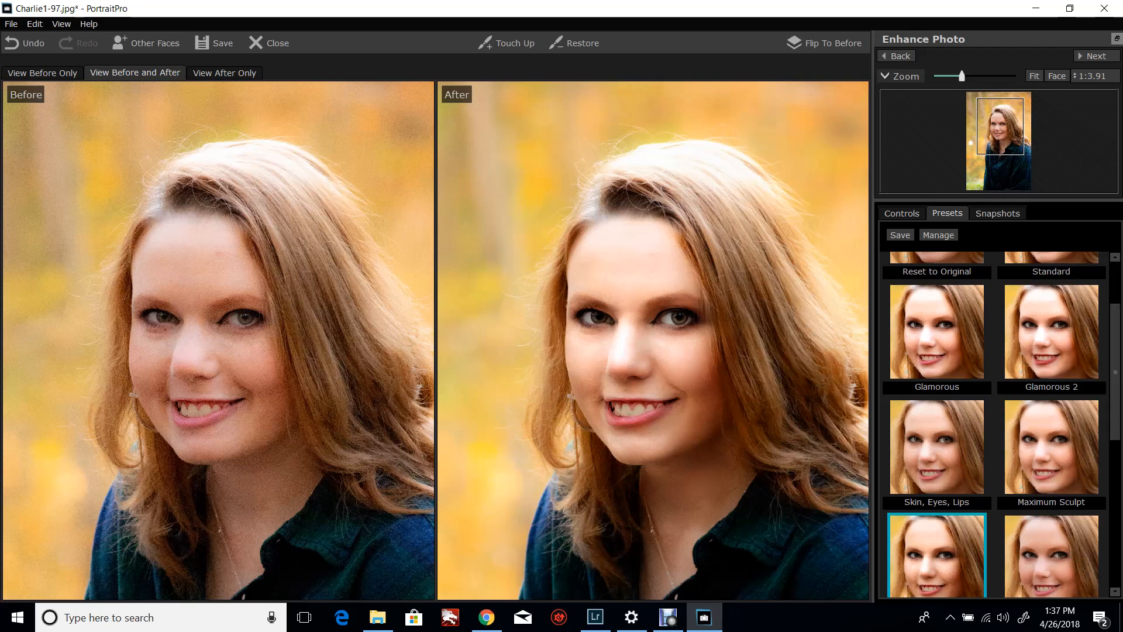
Step: Try the No Lighting preset, the last global preset, Maximum Sculpt and Maximum Lighting on the portrait, ending on No Lighting
{"action": "scroll", "coordinate": [1115, 380], "scroll_direction": "down", "scroll_amount": 2}
{"action": "scroll", "coordinate": [1051, 426], "scroll_direction": "down", "scroll_amount": 3}
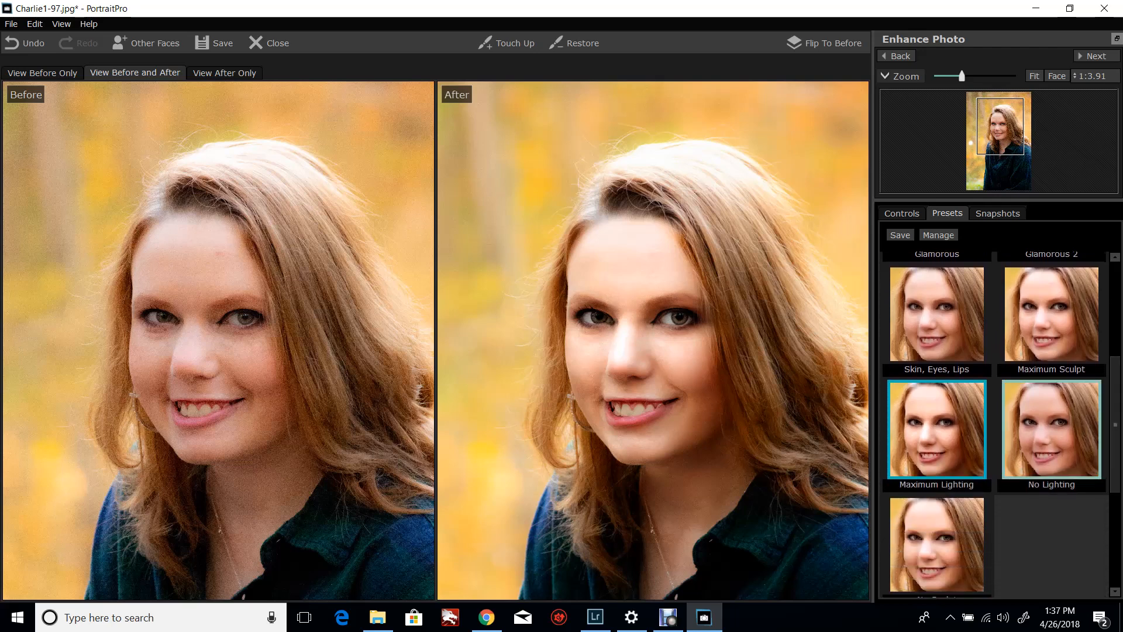
{"action": "left_click", "coordinate": [1051, 429]}
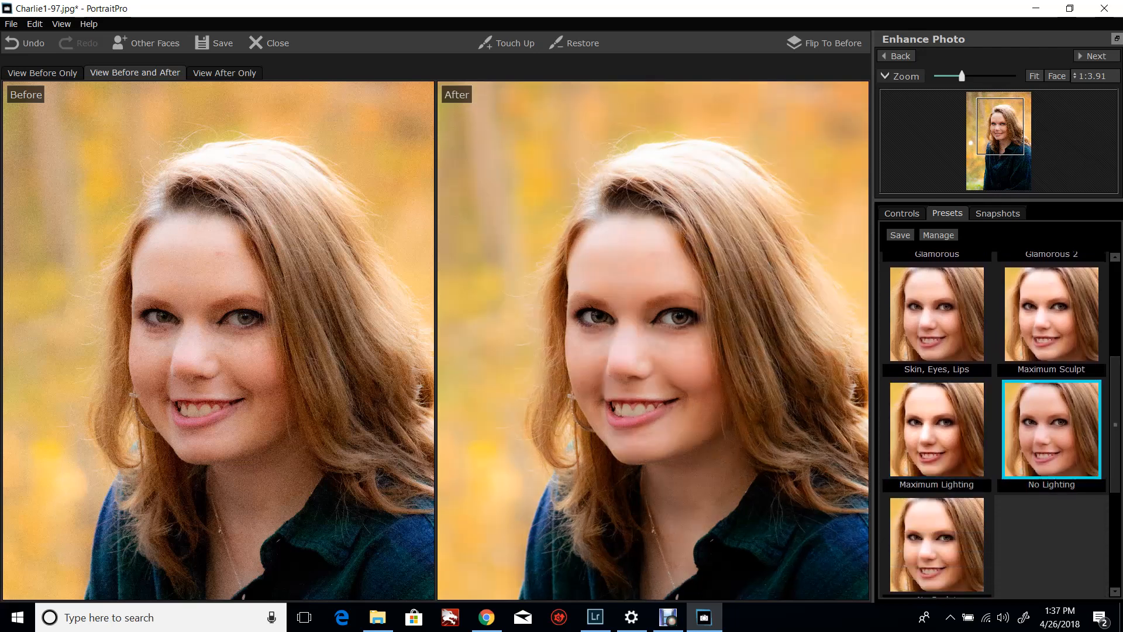
{"action": "left_click", "coordinate": [937, 544]}
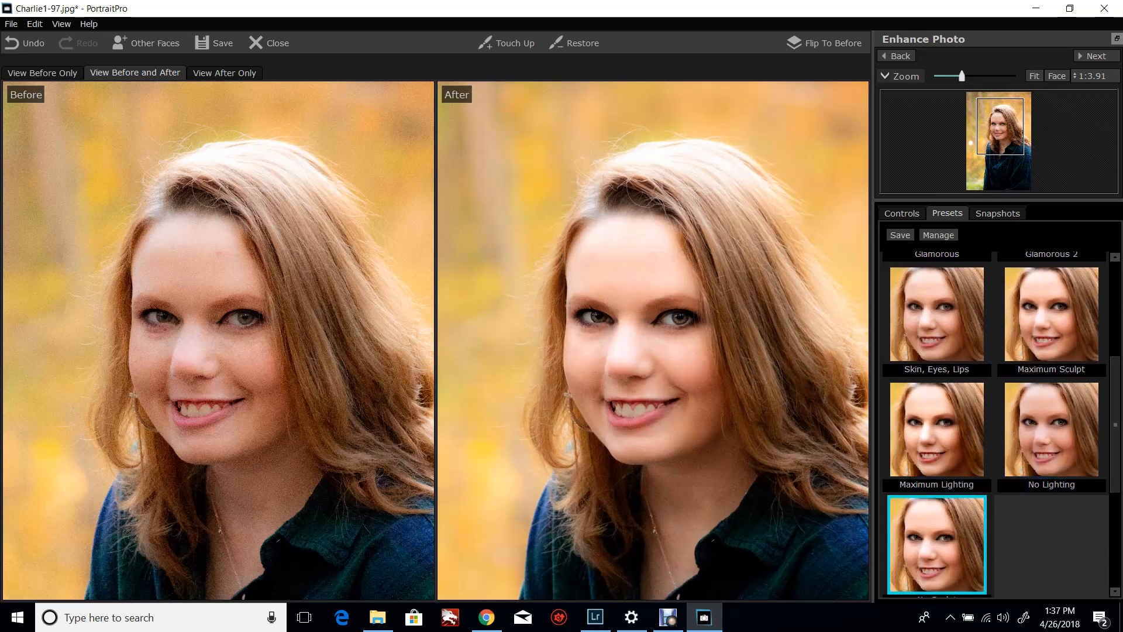
{"action": "left_click", "coordinate": [1051, 314]}
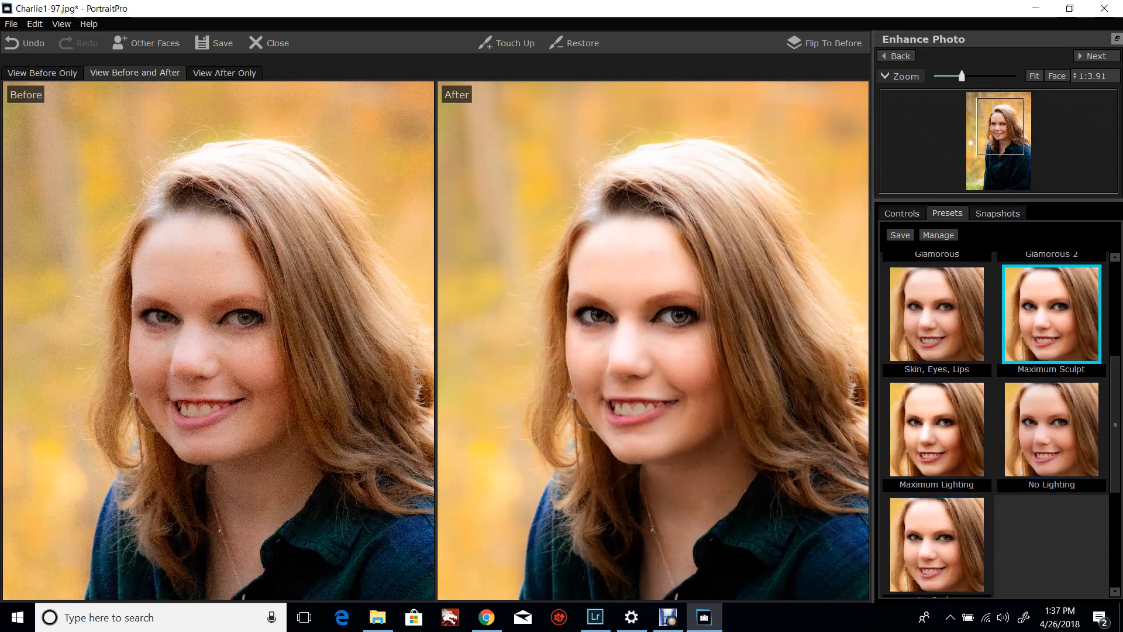
{"action": "left_click", "coordinate": [937, 429]}
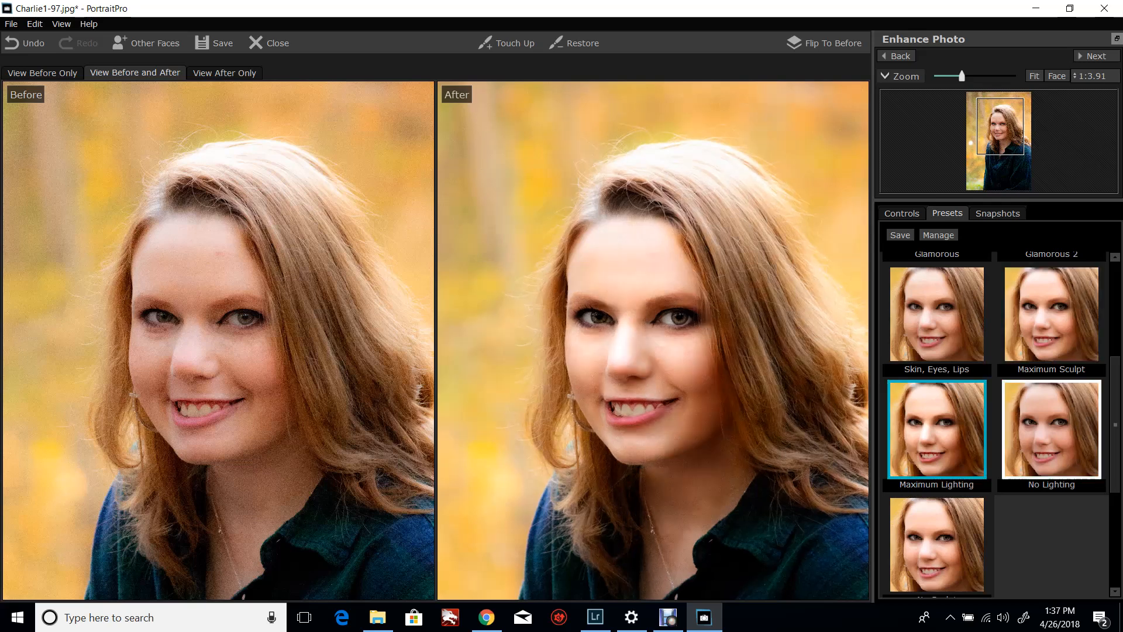
{"action": "left_click", "coordinate": [1051, 430]}
Step: Apply the Standard global preset to the portrait
{"action": "scroll", "coordinate": [1051, 430], "scroll_direction": "up", "scroll_amount": 2}
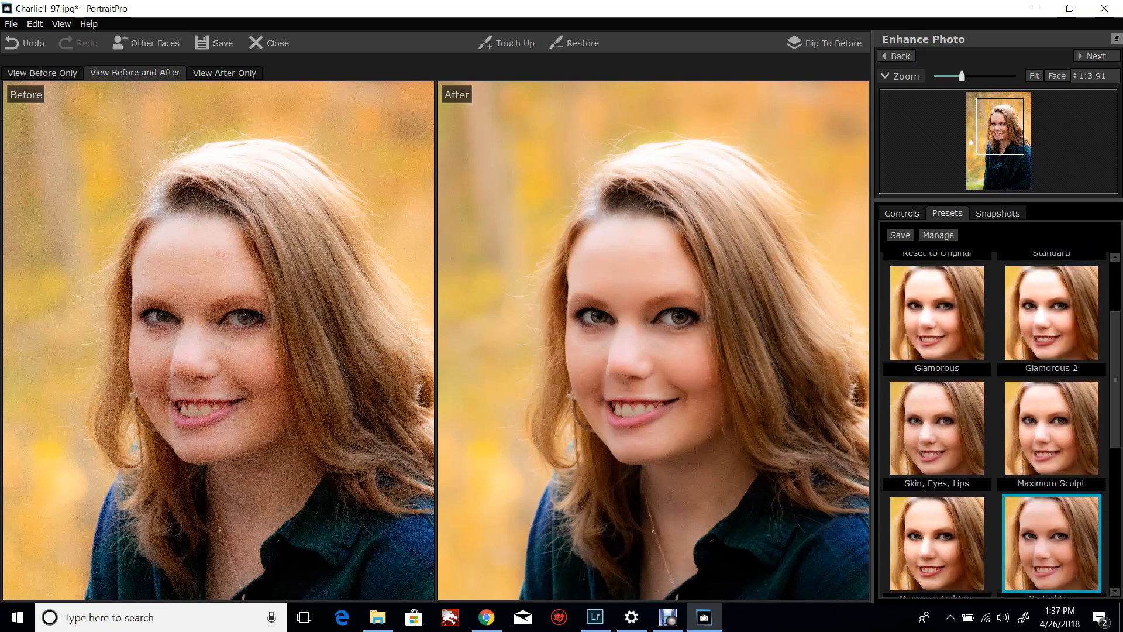
{"action": "left_click_drag", "start_coordinate": [1115, 377], "coordinate": [1115, 331]}
{"action": "left_click", "coordinate": [1052, 315]}
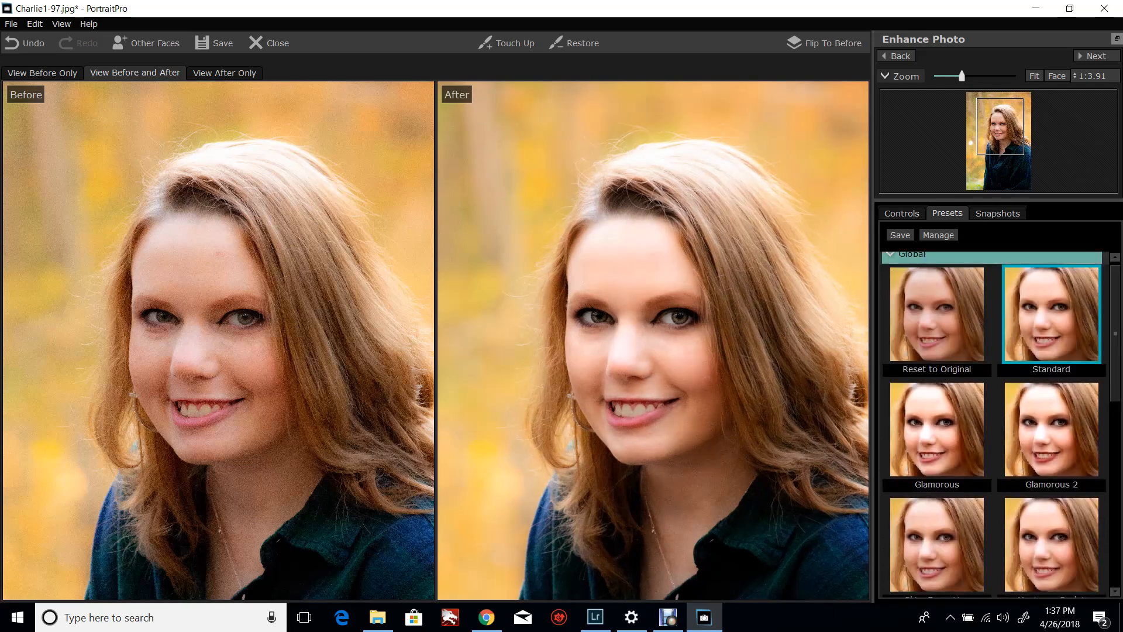
Step: Try the Slim Nose preset from the Face Sculpt group, ending on Correct Lens Distortion
{"action": "left_click", "coordinate": [890, 256]}
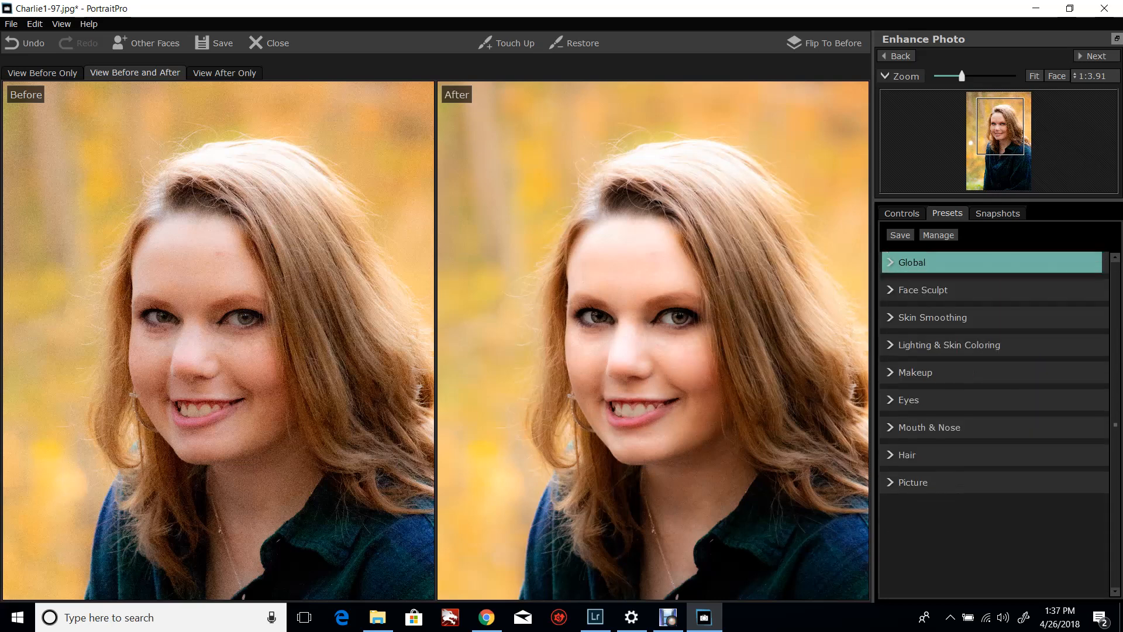
{"action": "left_click", "coordinate": [912, 289]}
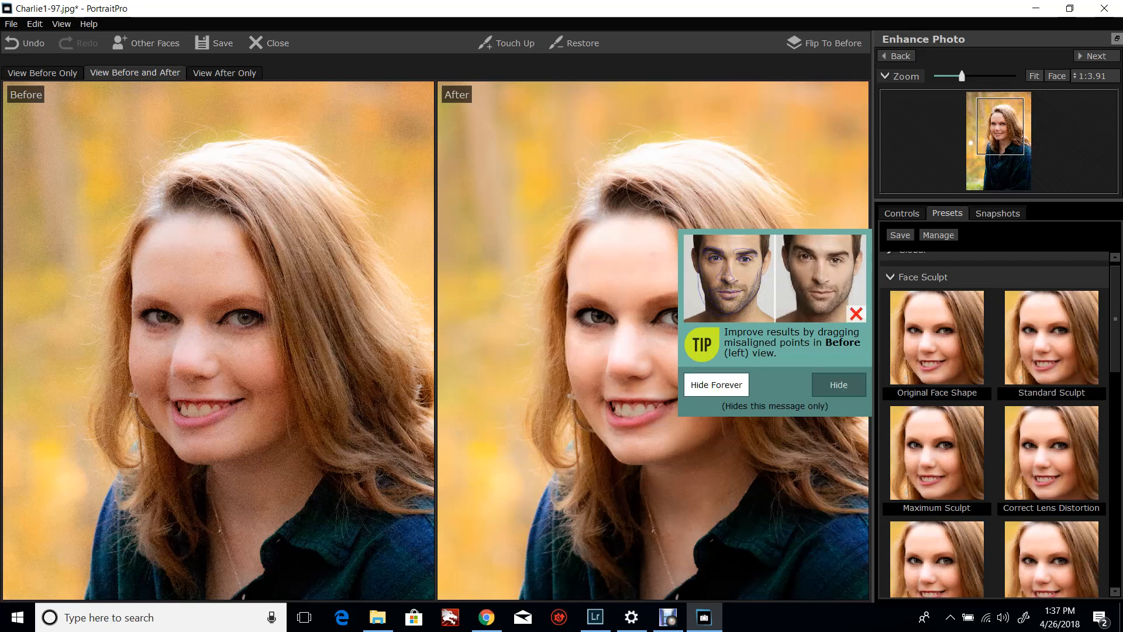
{"action": "left_click", "coordinate": [716, 384]}
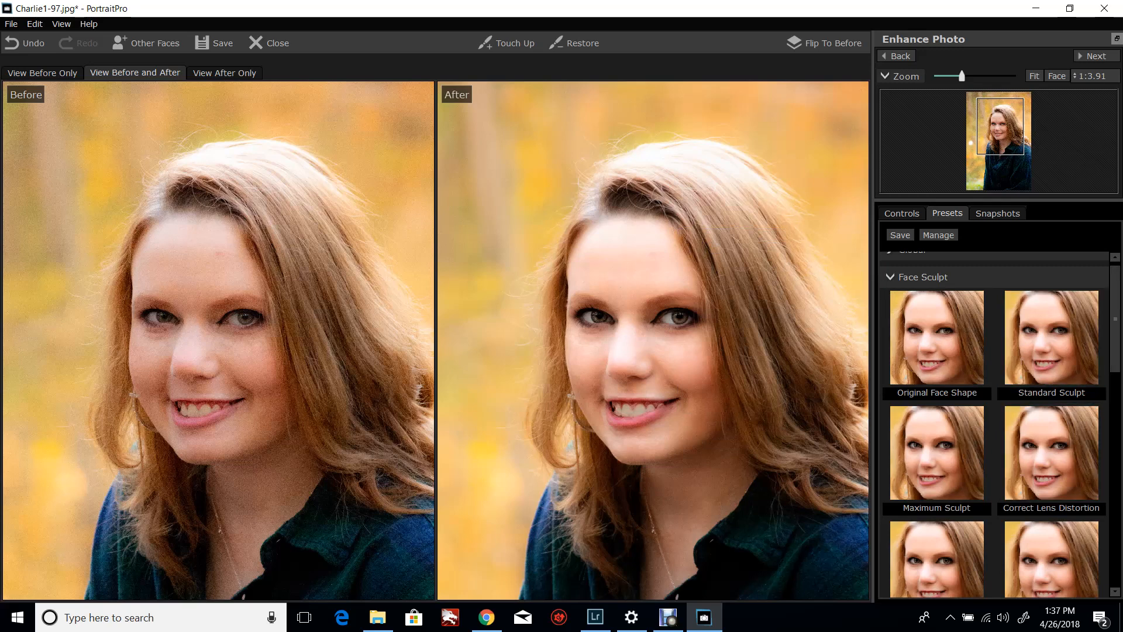
{"action": "left_click_drag", "start_coordinate": [1115, 319], "coordinate": [1116, 383]}
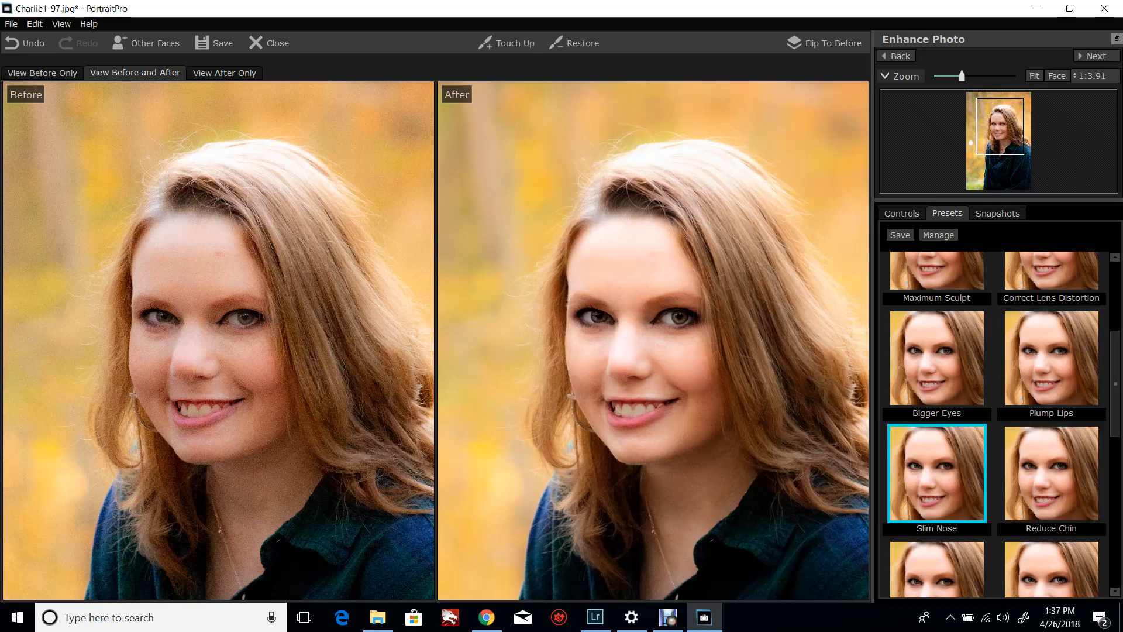
{"action": "left_click", "coordinate": [1051, 271]}
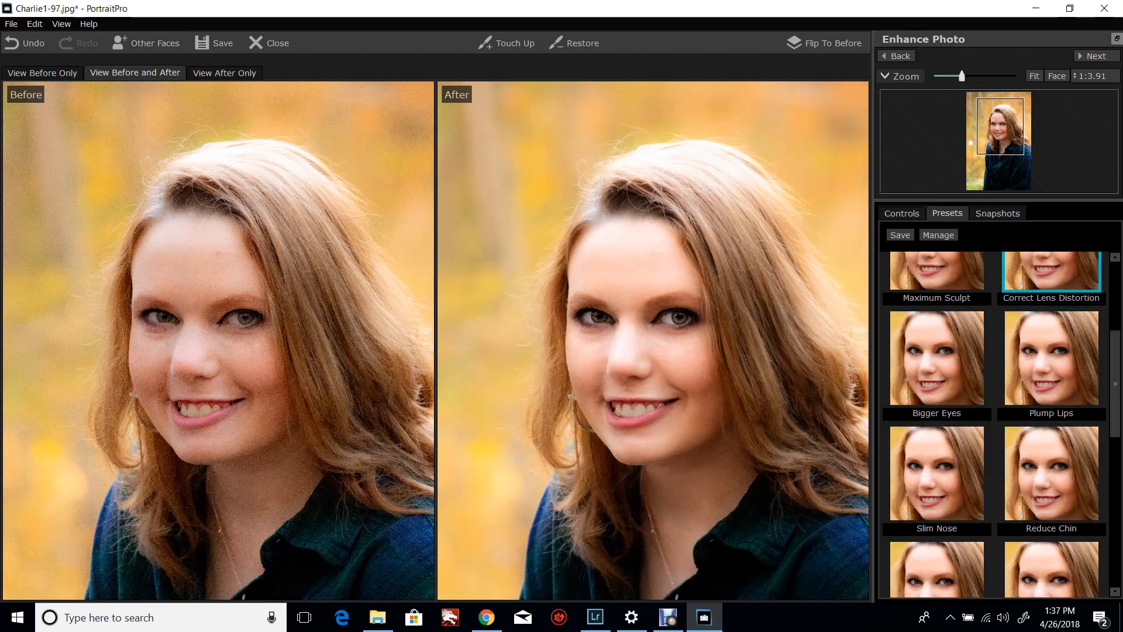
Step: Apply the Minimal Skin Smoothing preset from the Skin Smoothing group
{"action": "scroll", "coordinate": [1051, 357], "scroll_direction": "down", "scroll_amount": 3}
{"action": "scroll", "coordinate": [994, 409], "scroll_direction": "down", "scroll_amount": 5}
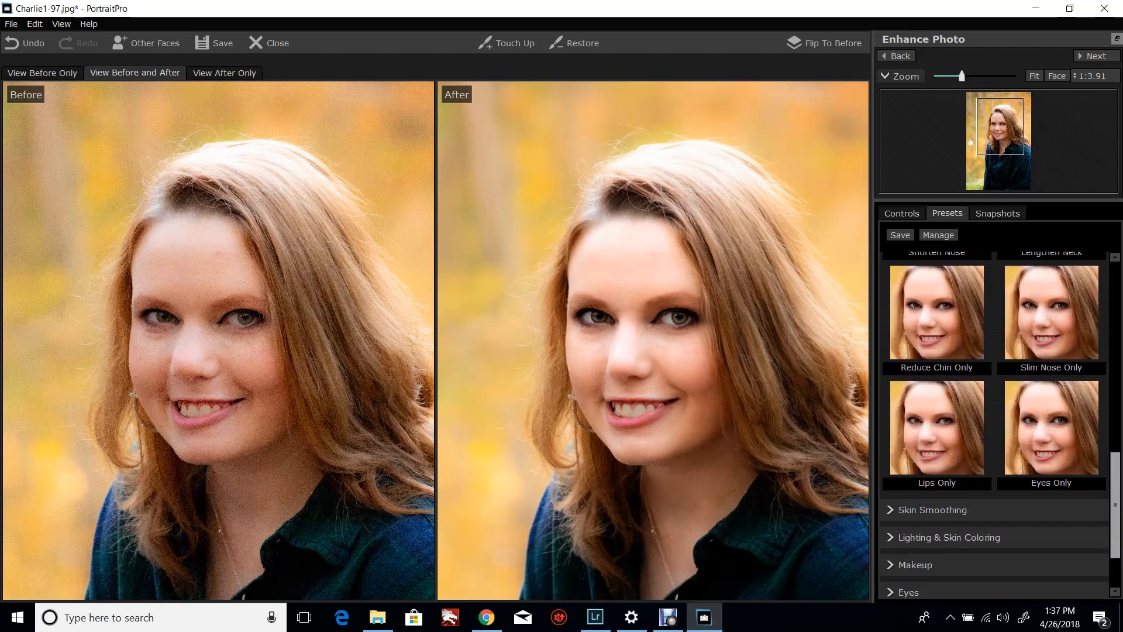
{"action": "left_click", "coordinate": [932, 415]}
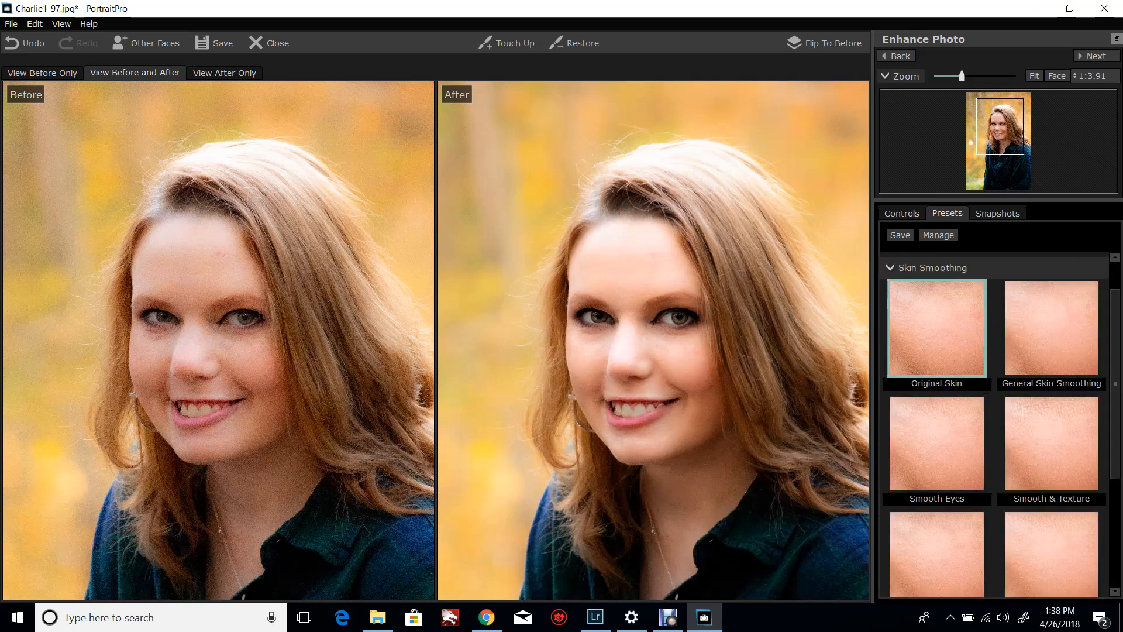
{"action": "scroll", "coordinate": [1051, 327], "scroll_direction": "down", "scroll_amount": 3}
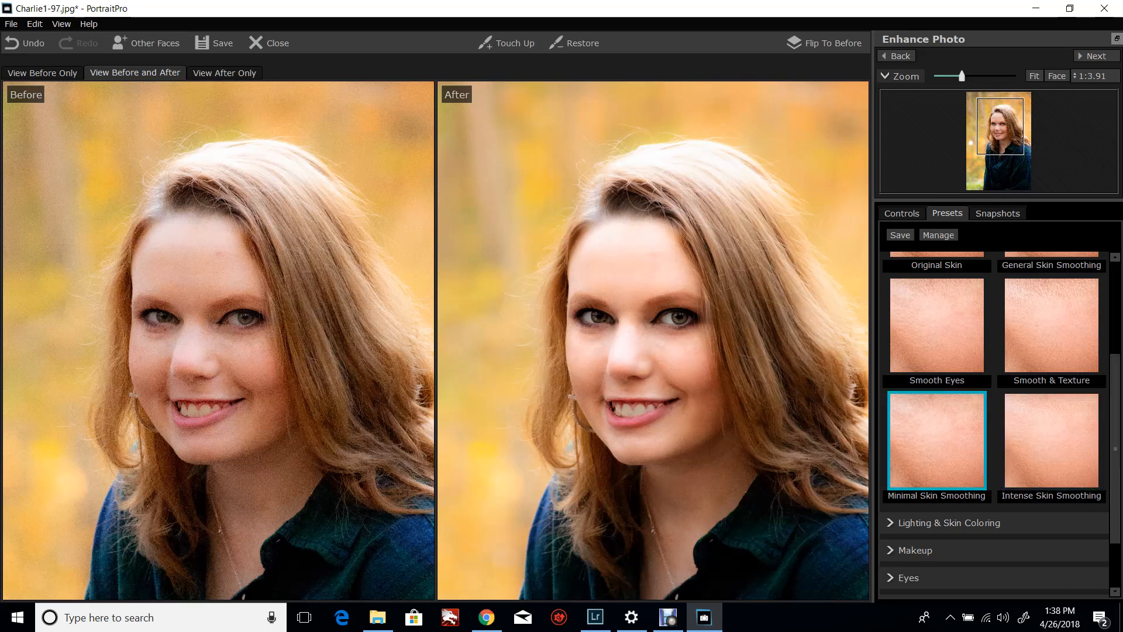
{"action": "scroll", "coordinate": [995, 421], "scroll_direction": "down", "scroll_amount": 2}
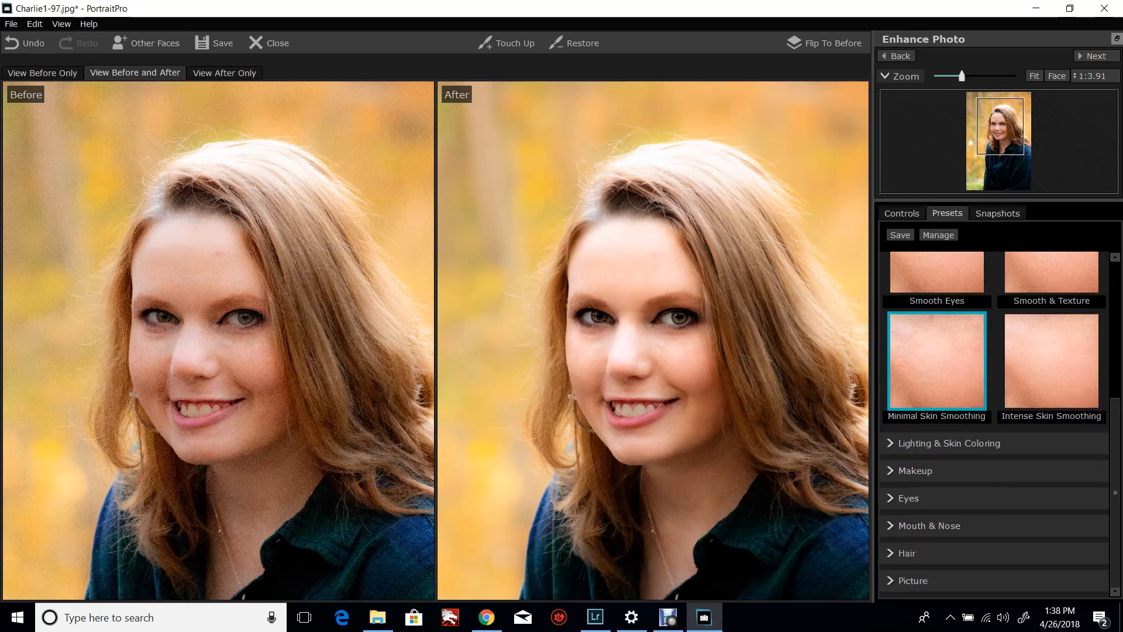
Step: Look through the Lighting & Skin Coloring presets down to the Tan and Increase Tan options
{"action": "left_click", "coordinate": [949, 443]}
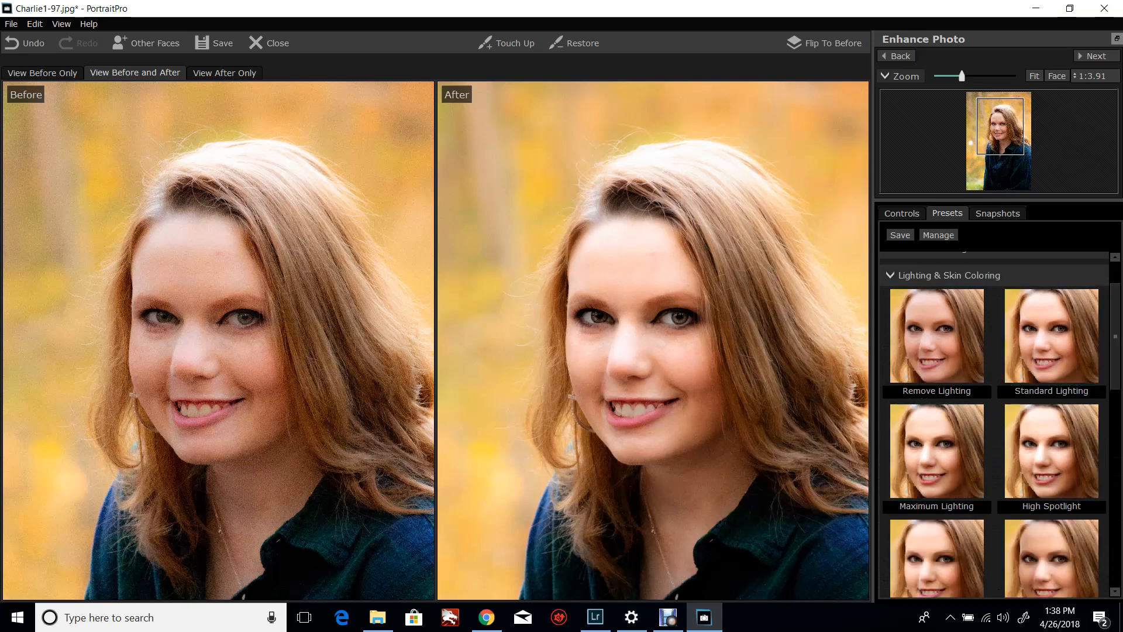
{"action": "scroll", "coordinate": [1000, 424], "scroll_direction": "down", "scroll_amount": 10}
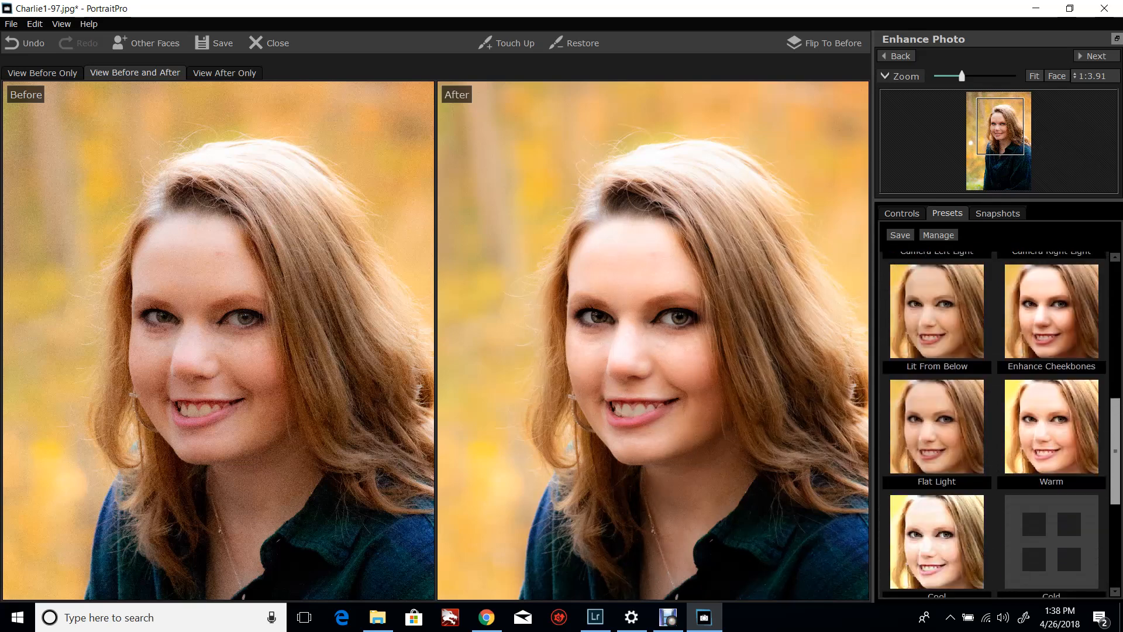
{"action": "scroll", "coordinate": [1000, 425], "scroll_direction": "down", "scroll_amount": 3}
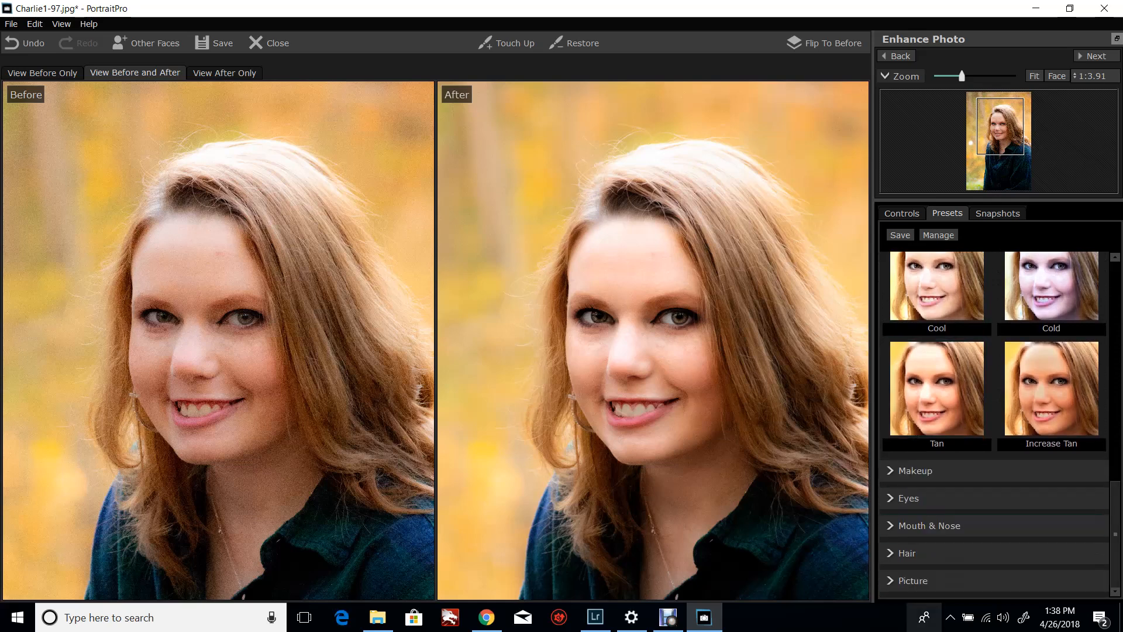
Step: Try the Vibrance, Darken, Lighten, Original Picture, Color & Contrast and Contrast picture presets, ending on Contrast
{"action": "left_click", "coordinate": [936, 580]}
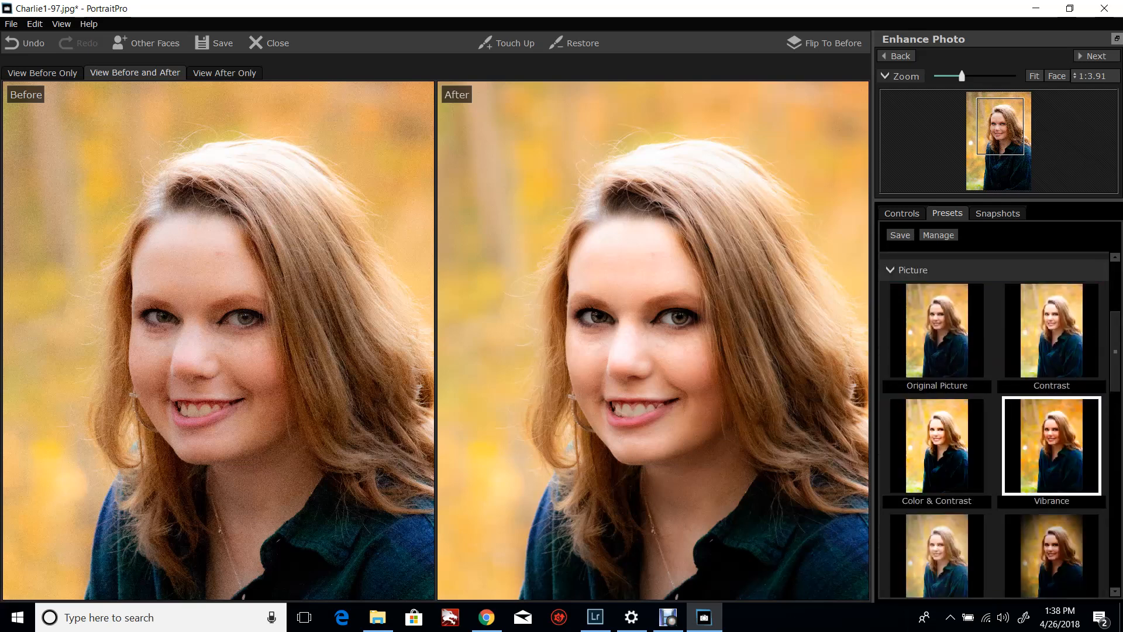
{"action": "left_click", "coordinate": [1052, 446]}
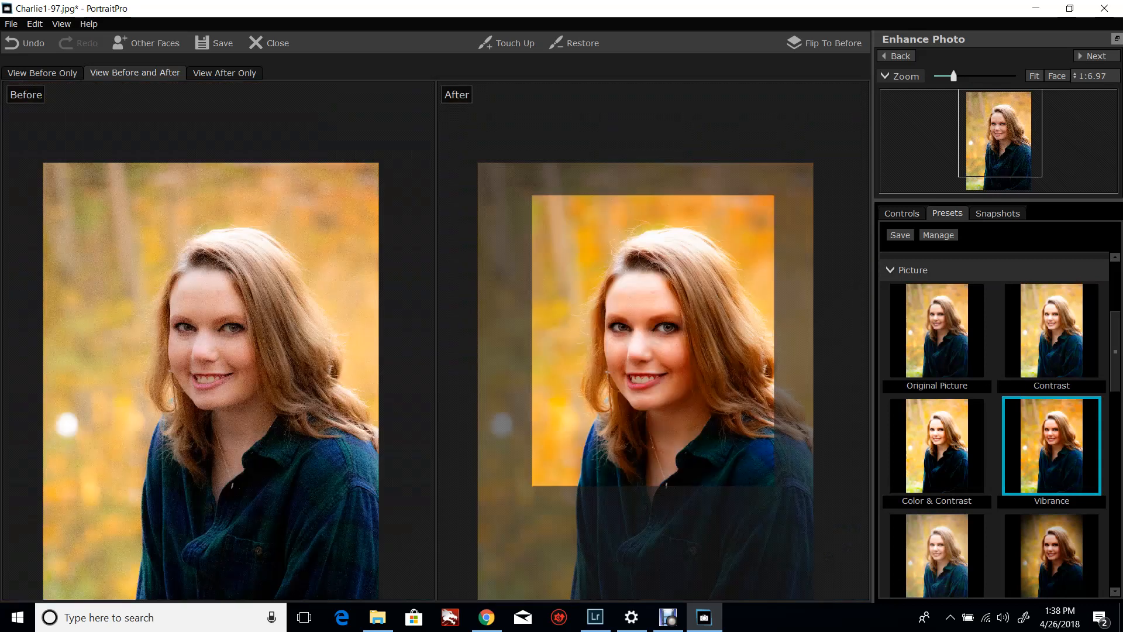
{"action": "left_click", "coordinate": [1052, 555]}
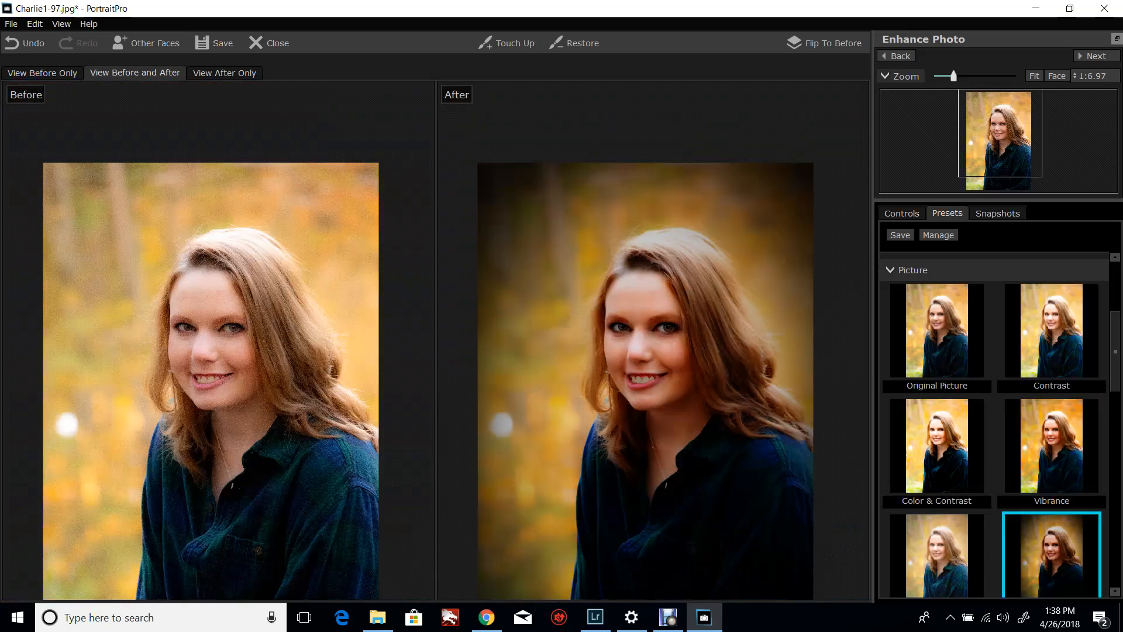
{"action": "left_click", "coordinate": [937, 556]}
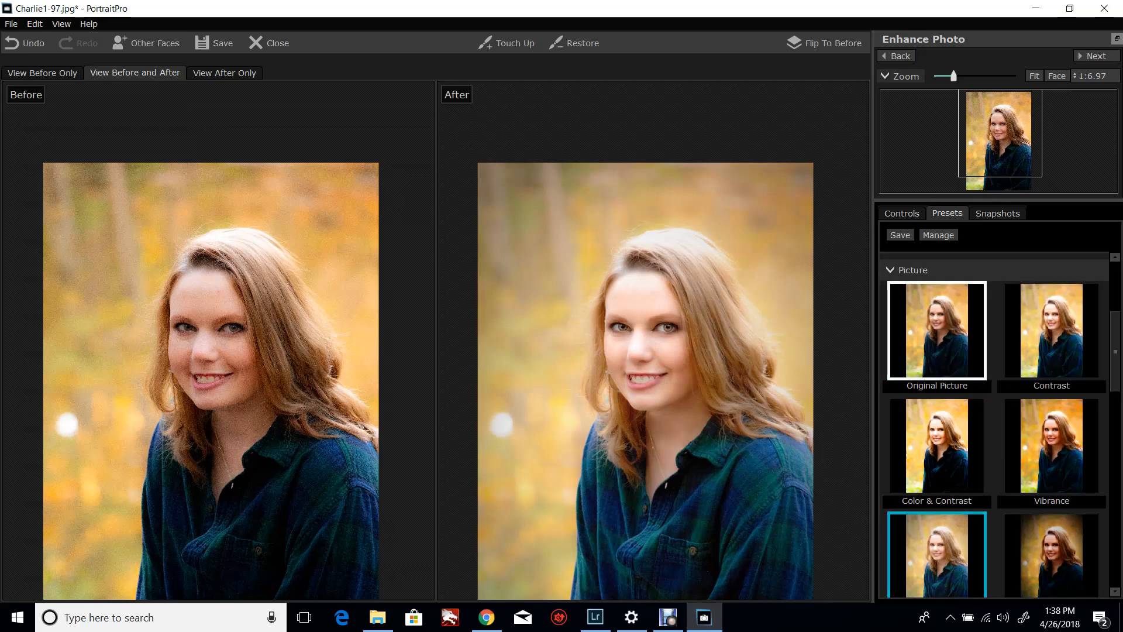
{"action": "left_click", "coordinate": [937, 330]}
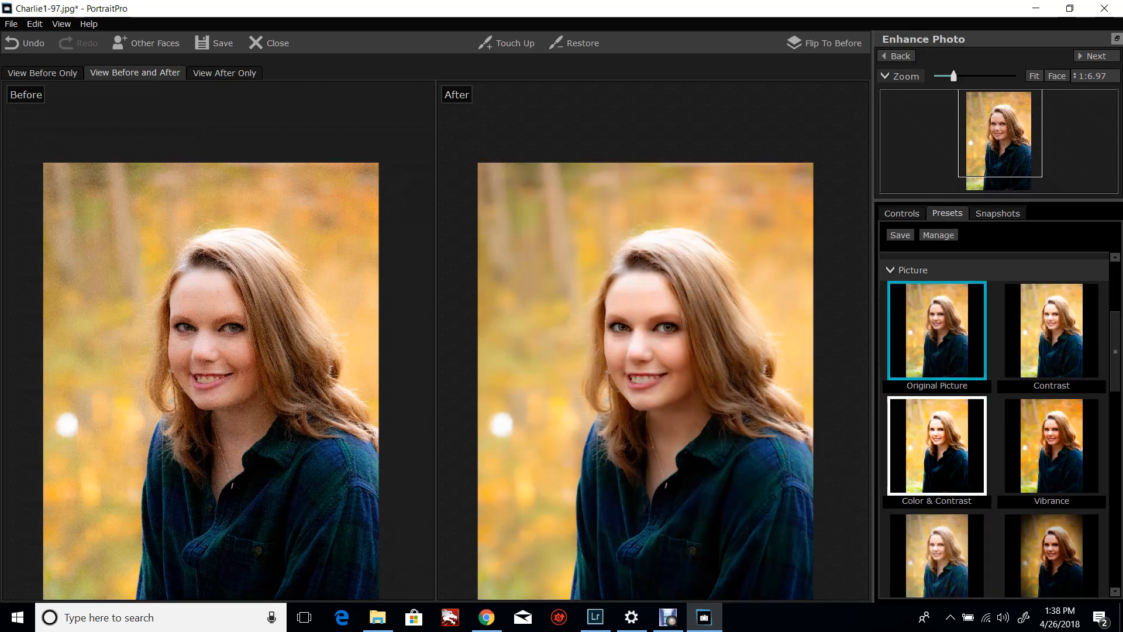
{"action": "left_click", "coordinate": [937, 446]}
{"action": "left_click", "coordinate": [1052, 331]}
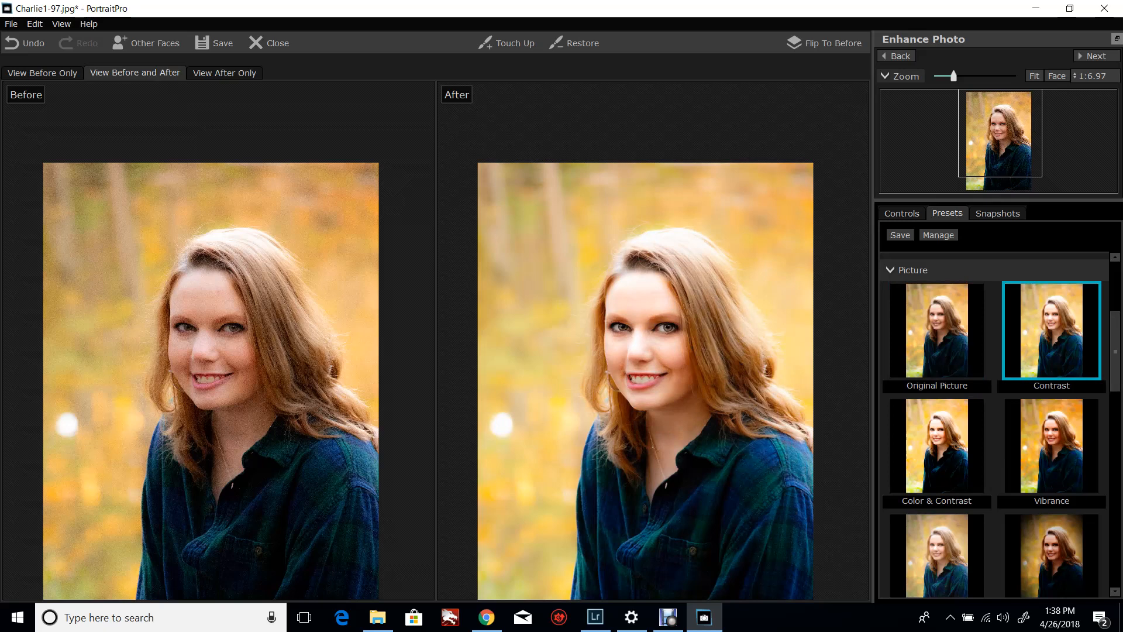
Step: Try the Cool Vignette picture preset at the end of the Picture group
{"action": "scroll", "coordinate": [994, 425], "scroll_direction": "down", "scroll_amount": 1}
{"action": "scroll", "coordinate": [995, 425], "scroll_direction": "down", "scroll_amount": 6}
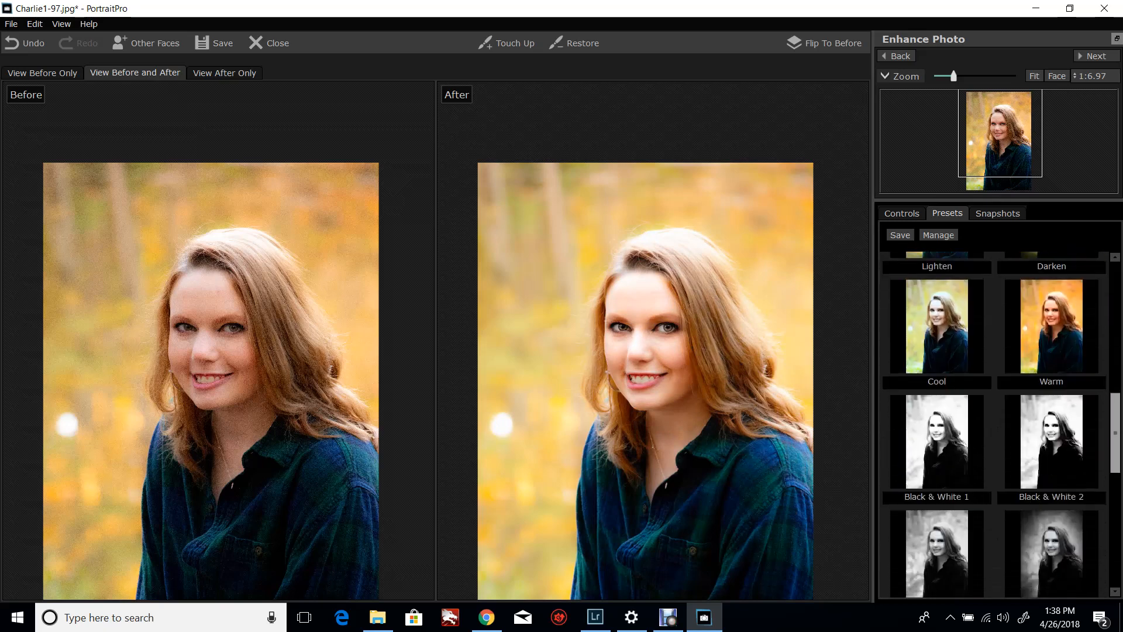
{"action": "scroll", "coordinate": [995, 425], "scroll_direction": "down", "scroll_amount": 4}
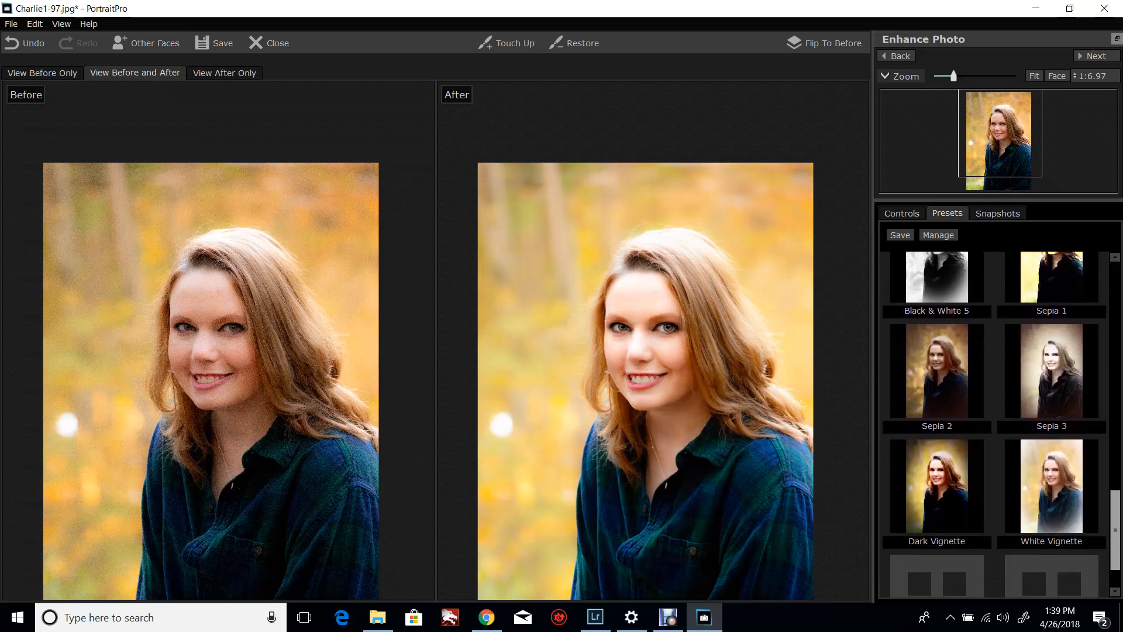
{"action": "scroll", "coordinate": [994, 425], "scroll_direction": "down", "scroll_amount": 1}
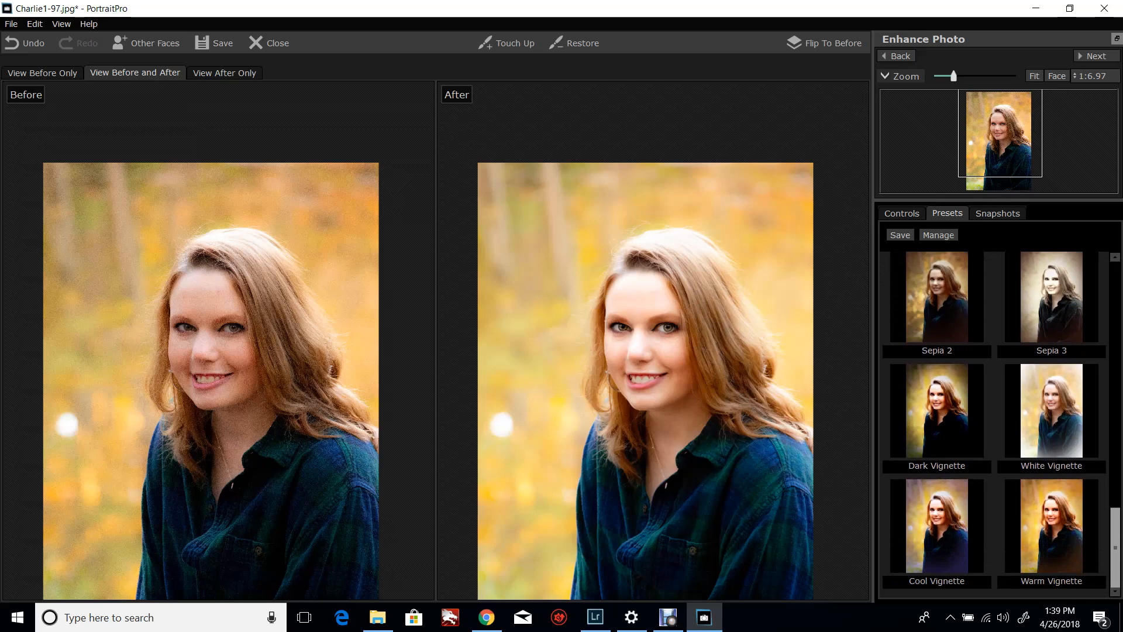
{"action": "left_click", "coordinate": [937, 526]}
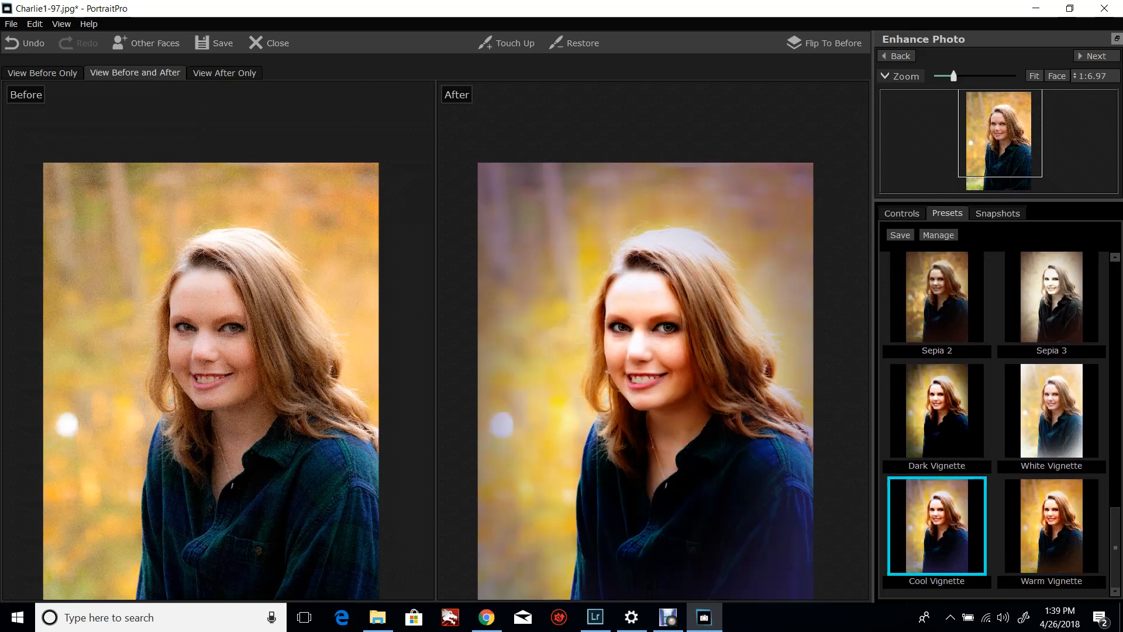
Step: Compare the Lighten and Contrast picture presets with Original Picture, ending on Original Picture
{"action": "scroll", "coordinate": [994, 425], "scroll_direction": "up", "scroll_amount": 3}
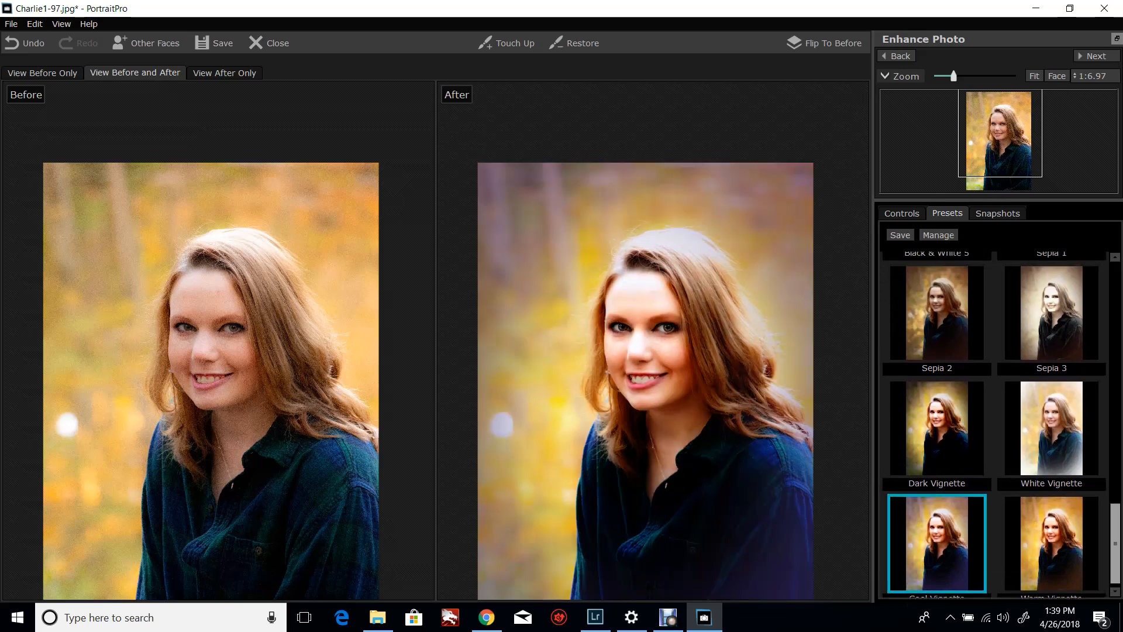
{"action": "scroll", "coordinate": [994, 424], "scroll_direction": "up", "scroll_amount": 10}
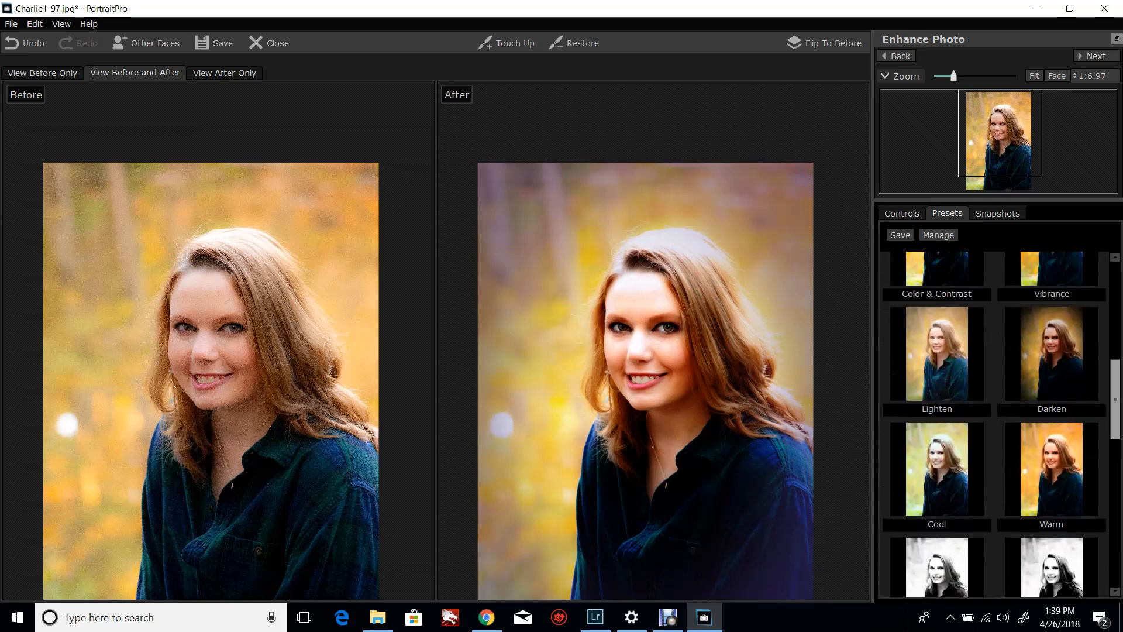
{"action": "scroll", "coordinate": [995, 424], "scroll_direction": "up", "scroll_amount": 3}
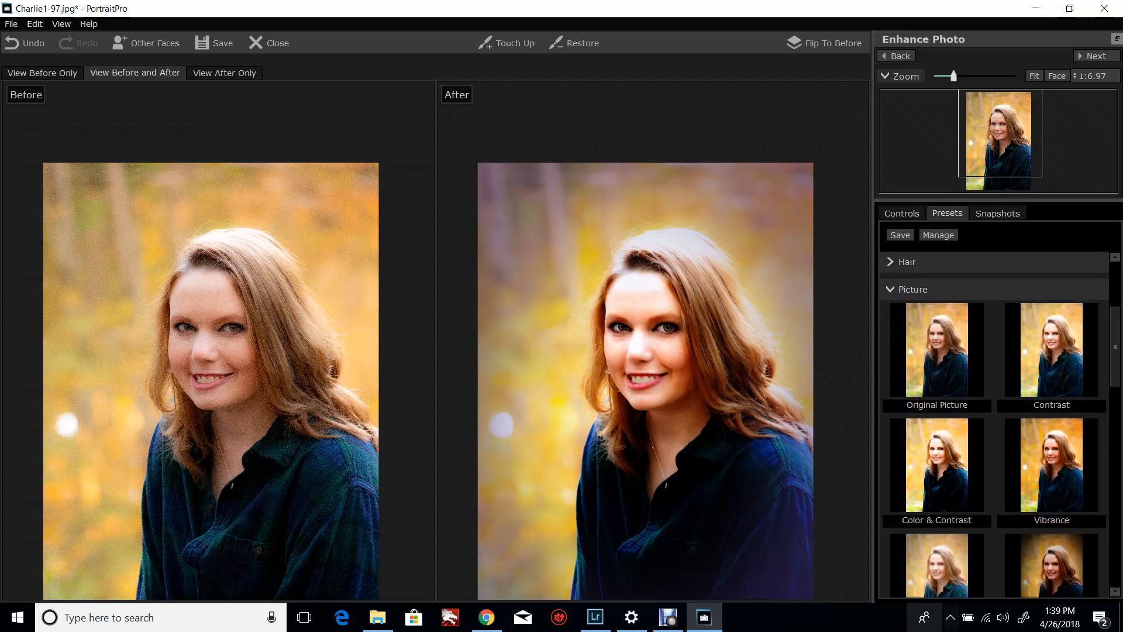
{"action": "left_click", "coordinate": [936, 564]}
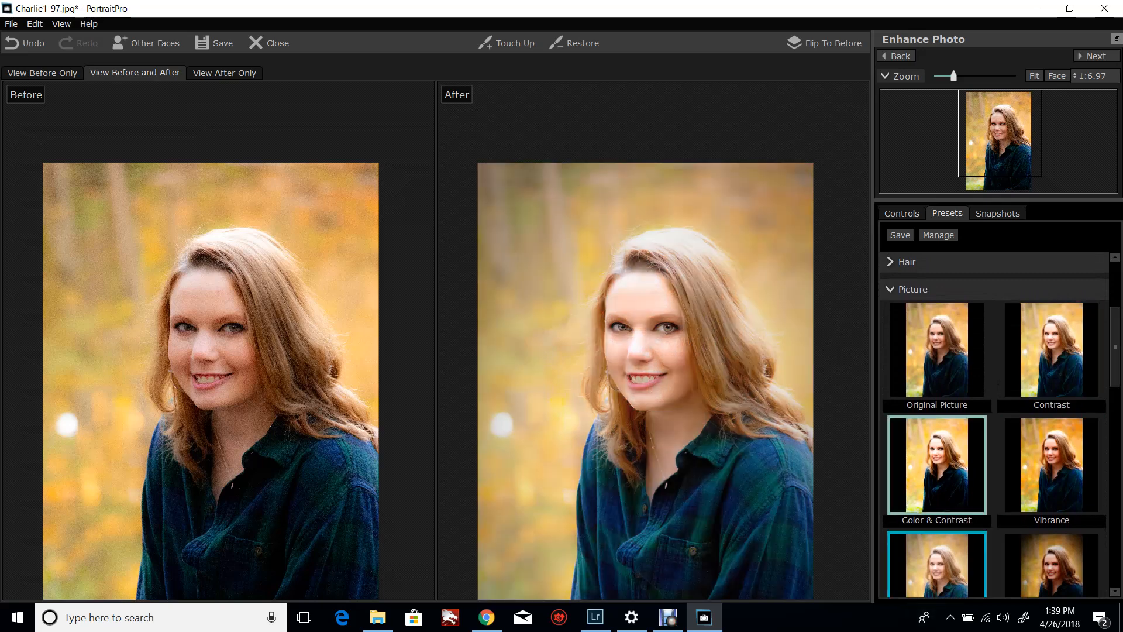
{"action": "left_click", "coordinate": [1051, 350]}
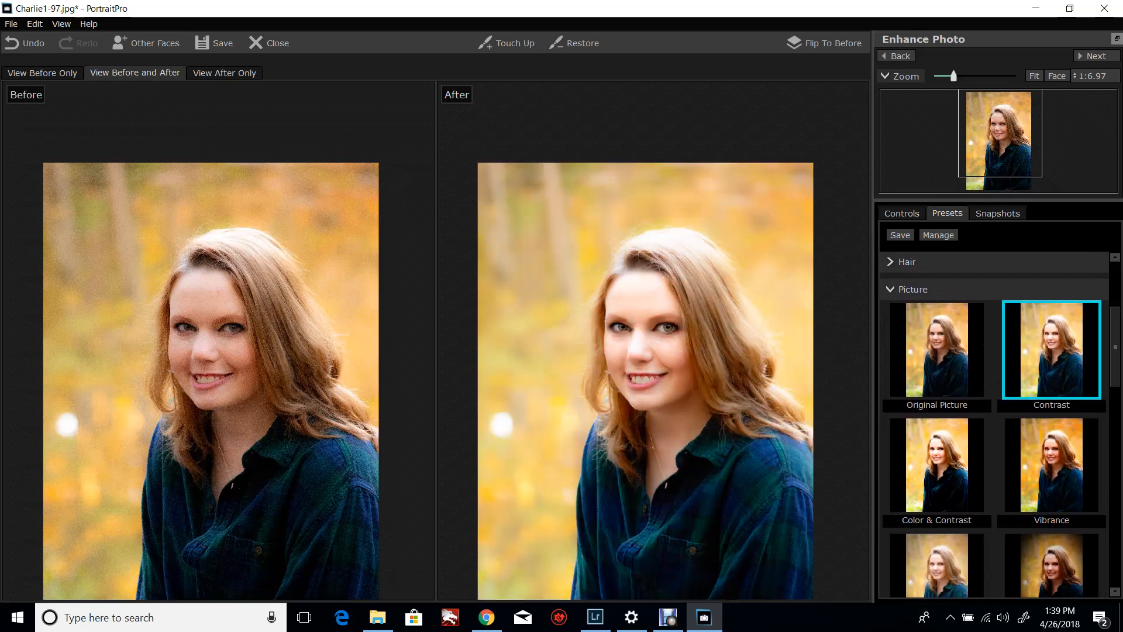
{"action": "left_click", "coordinate": [936, 349]}
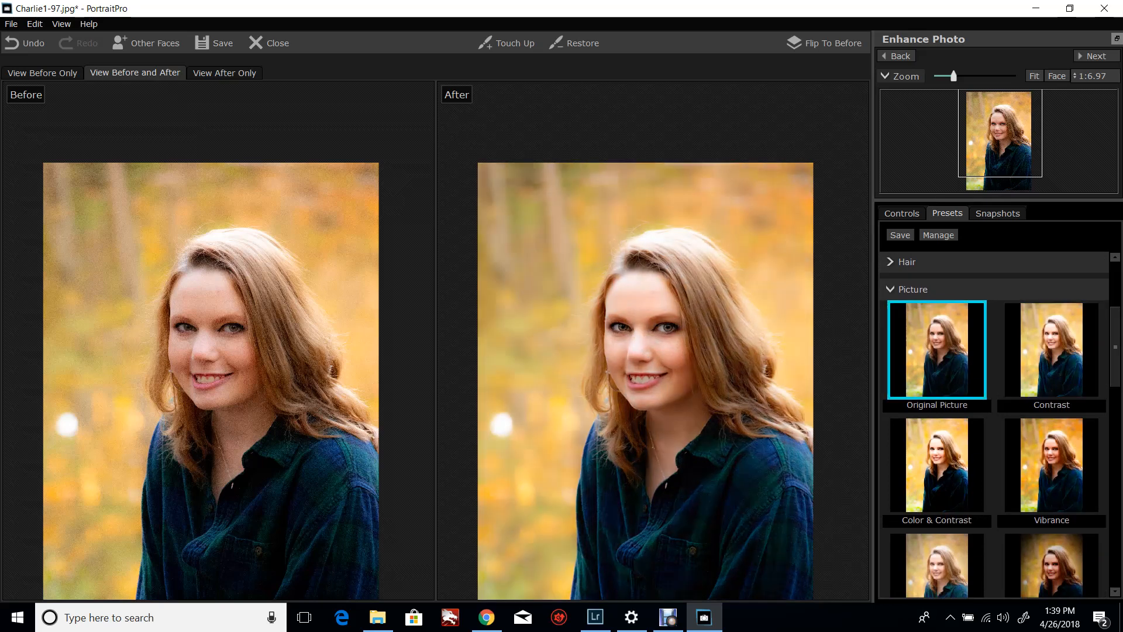
{"action": "left_click", "coordinate": [1050, 349]}
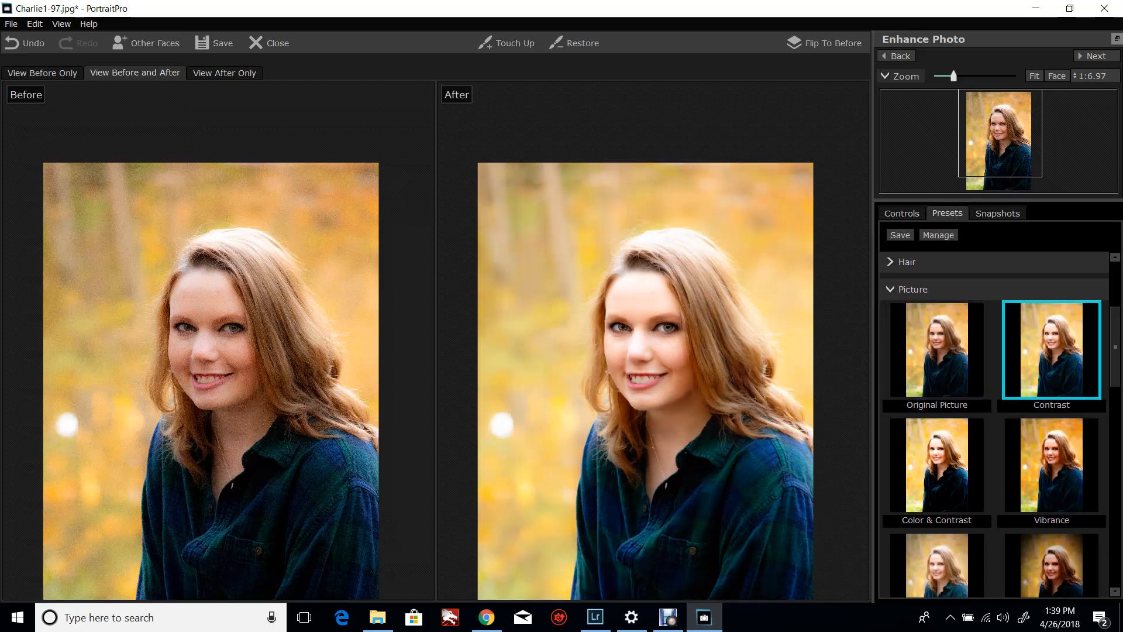
{"action": "left_click", "coordinate": [936, 350]}
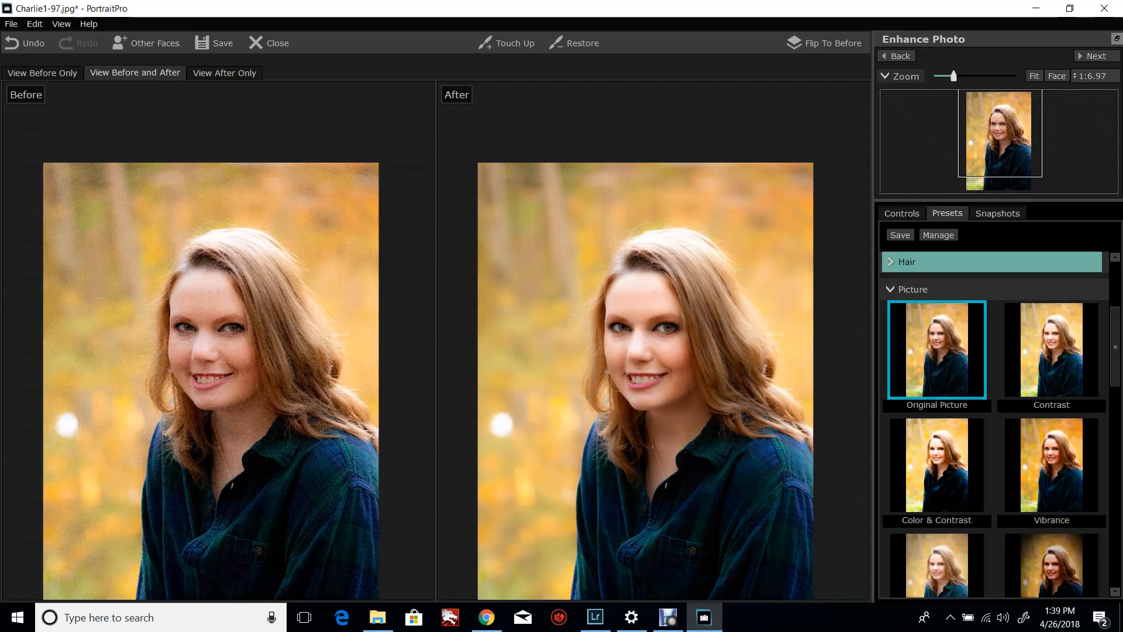
Step: Create a background mask for the portrait from the Background enhancement controls
{"action": "left_click", "coordinate": [901, 213]}
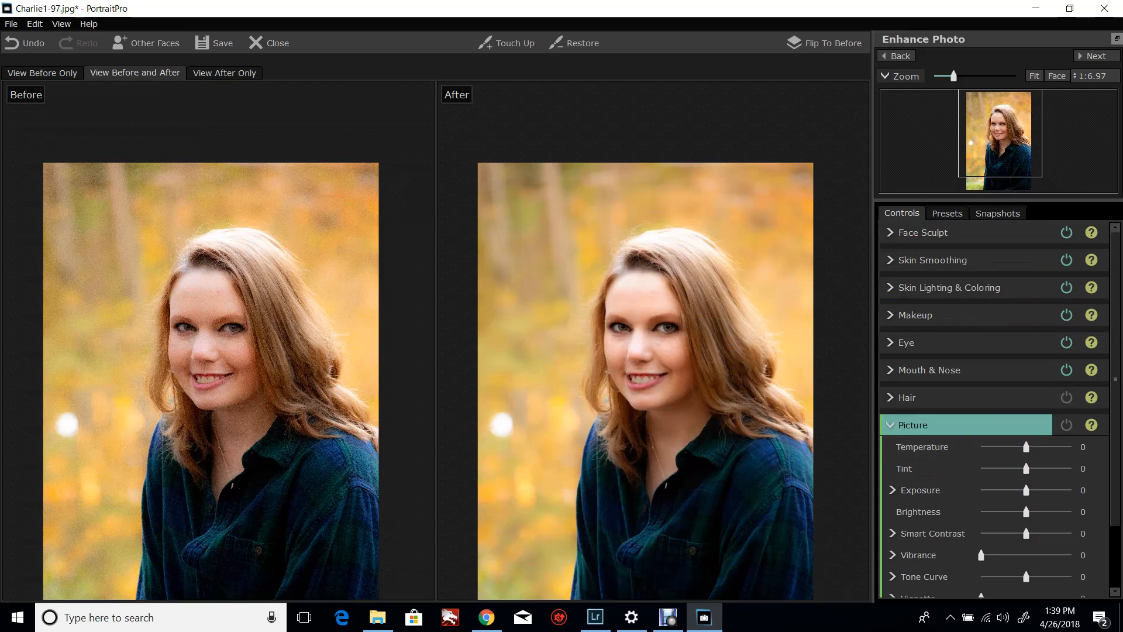
{"action": "left_click", "coordinate": [936, 424]}
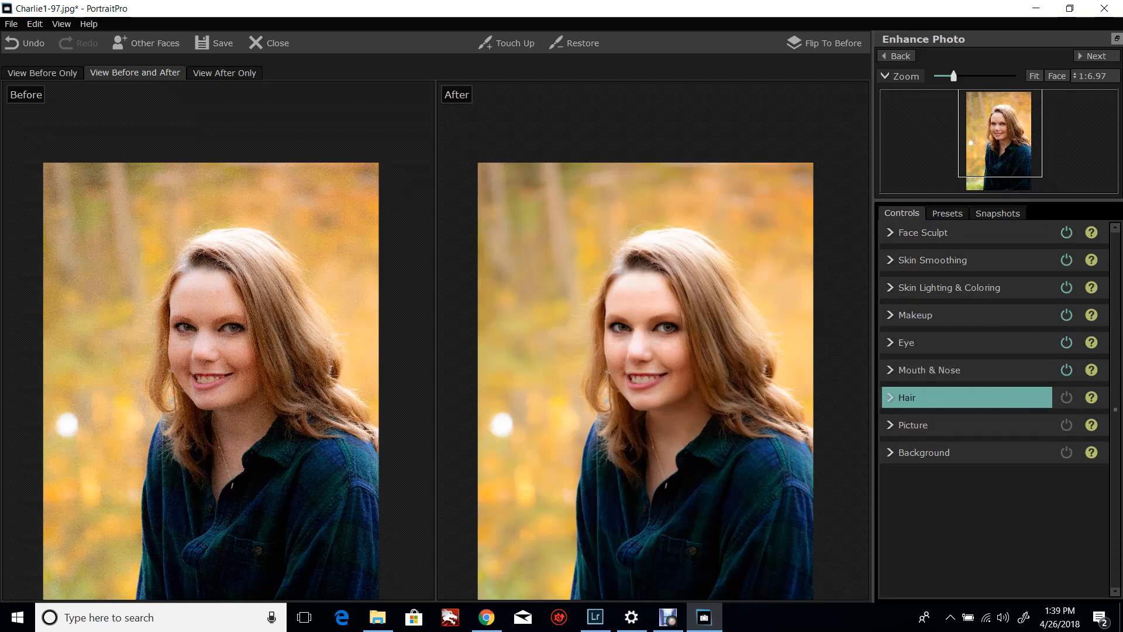
{"action": "left_click", "coordinate": [936, 452]}
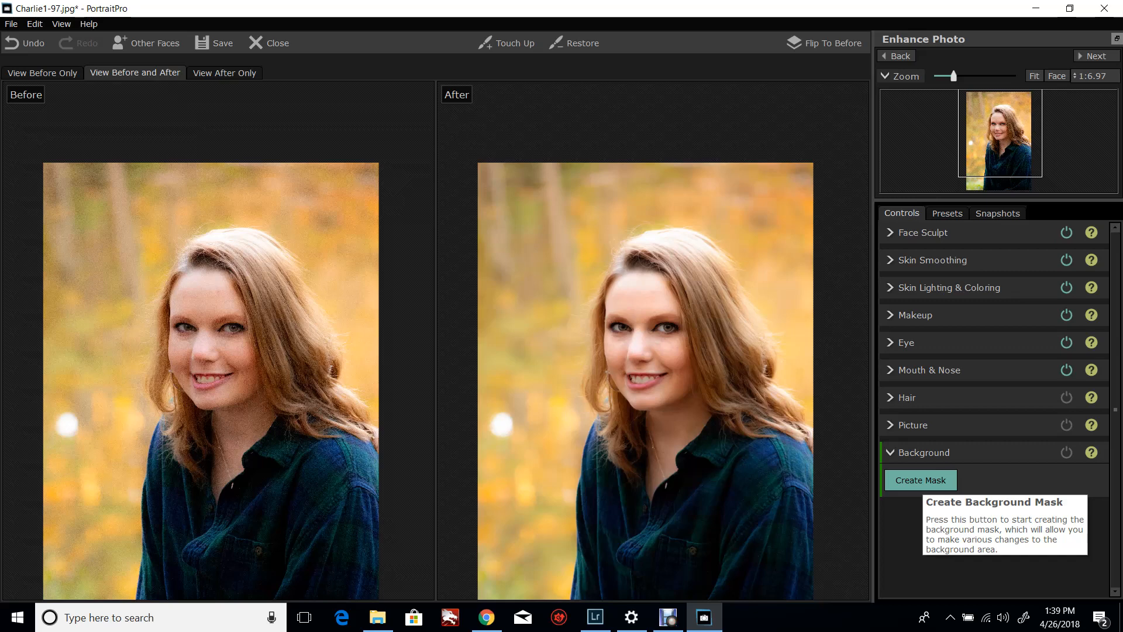
{"action": "left_click", "coordinate": [920, 480]}
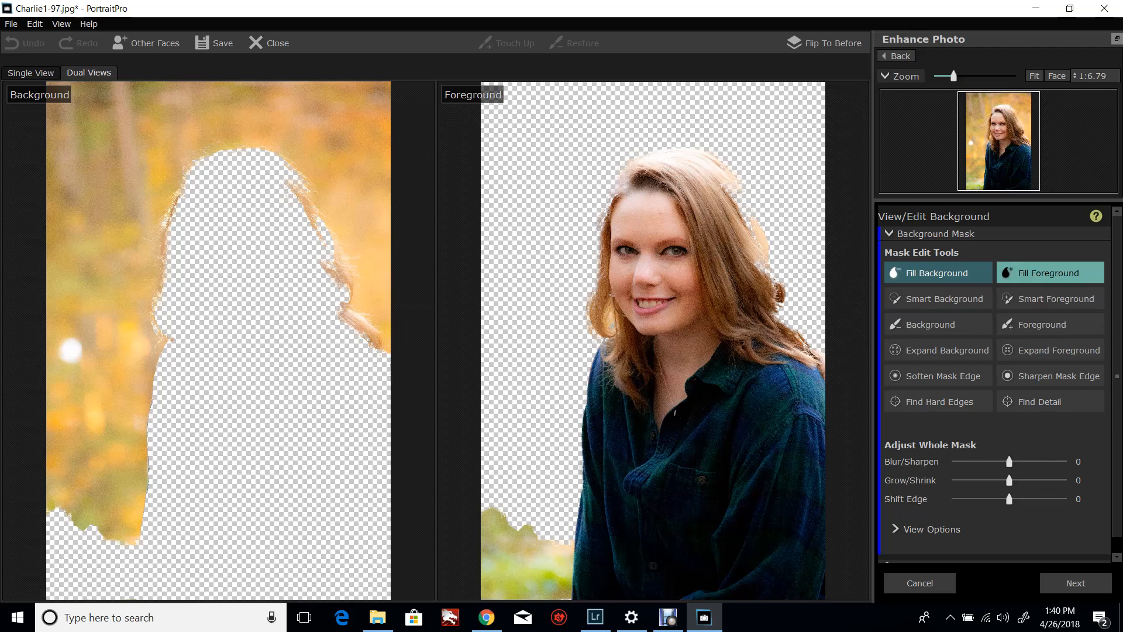
Step: Fill the missed hair strands along both sides of the head into the foreground mask with Fill Foreground
{"action": "left_click", "coordinate": [1050, 273]}
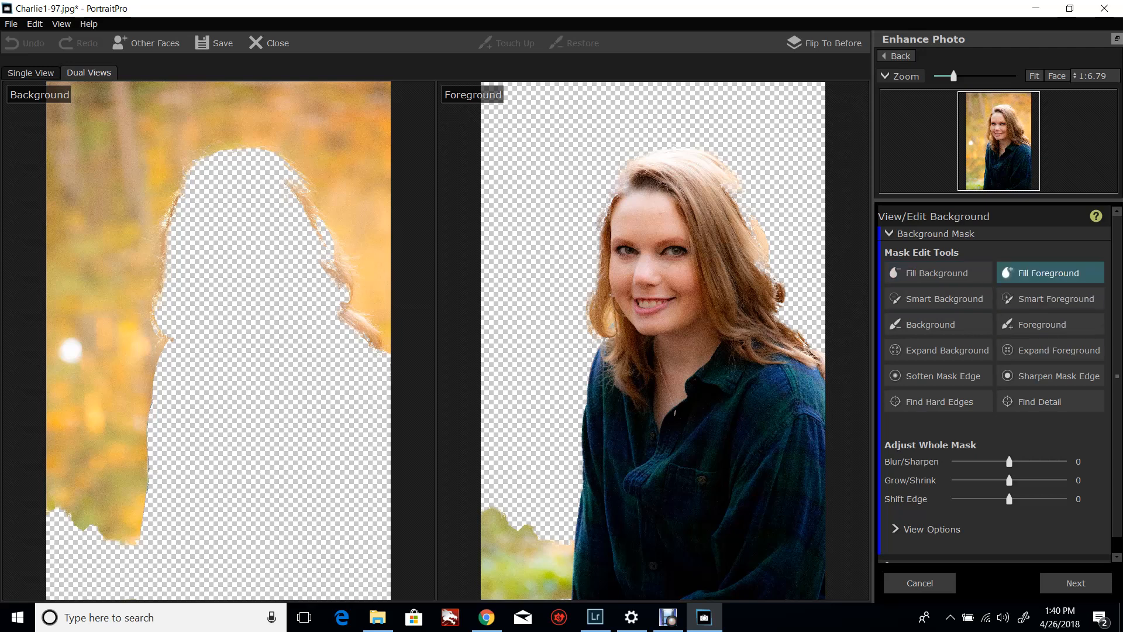
{"action": "mouse_move", "coordinate": [291, 185]}
{"action": "left_mouse_down"}
{"action": "mouse_move", "coordinate": [334, 255]}
{"action": "mouse_move", "coordinate": [345, 319]}
{"action": "mouse_move", "coordinate": [369, 344]}
{"action": "left_mouse_up"}
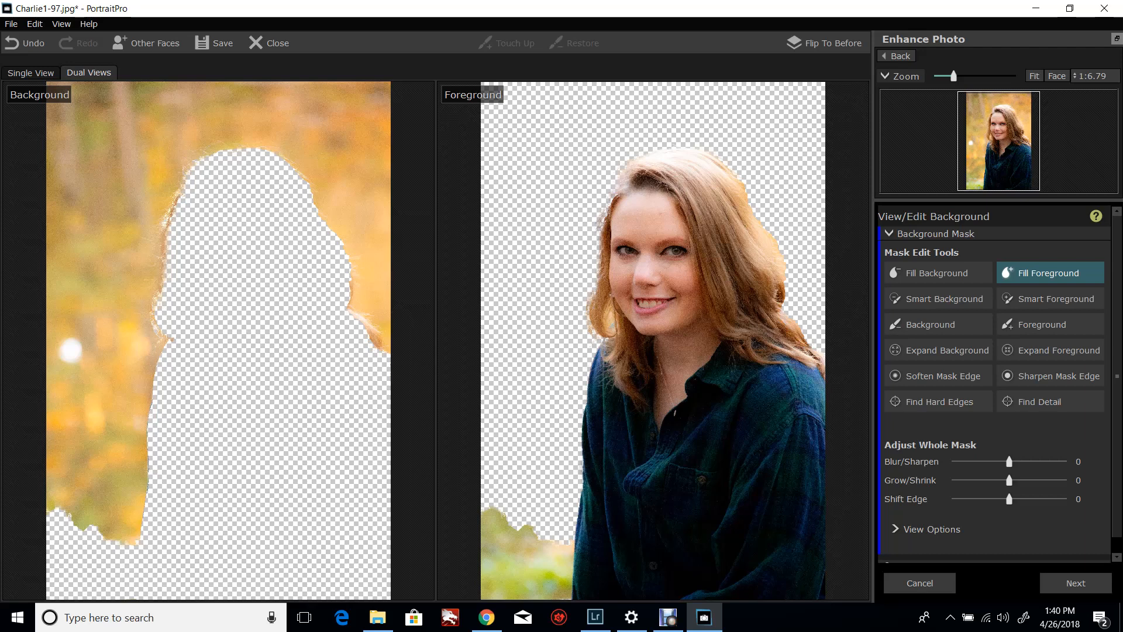
{"action": "mouse_move", "coordinate": [349, 305]}
{"action": "left_mouse_down"}
{"action": "mouse_move", "coordinate": [386, 349]}
{"action": "mouse_move", "coordinate": [381, 340]}
{"action": "left_mouse_up"}
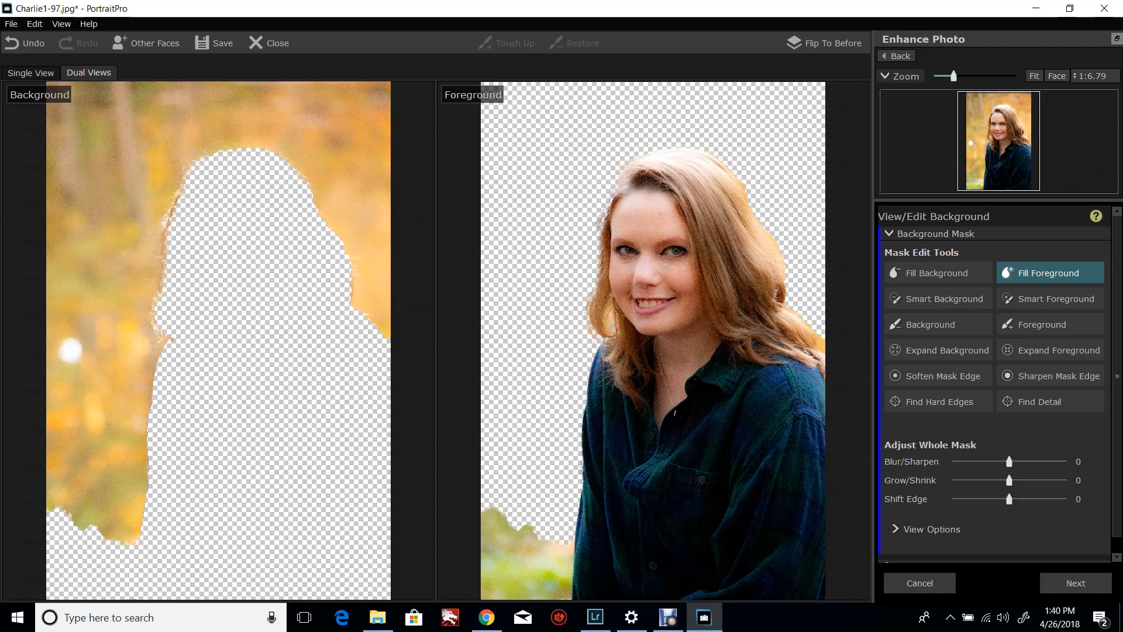
{"action": "left_click_drag", "start_coordinate": [349, 273], "coordinate": [352, 299]}
{"action": "left_click_drag", "start_coordinate": [182, 184], "coordinate": [155, 301]}
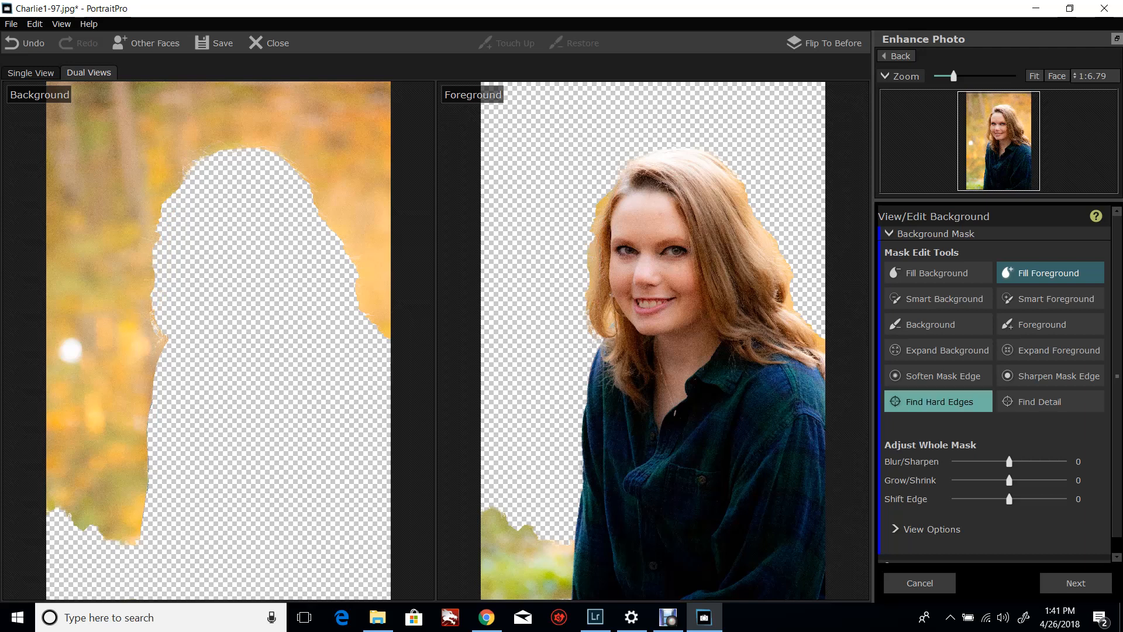
Step: Remove the leftover grass patch beside the subject's lower body from the foreground with Fill Background
{"action": "left_click", "coordinate": [935, 273]}
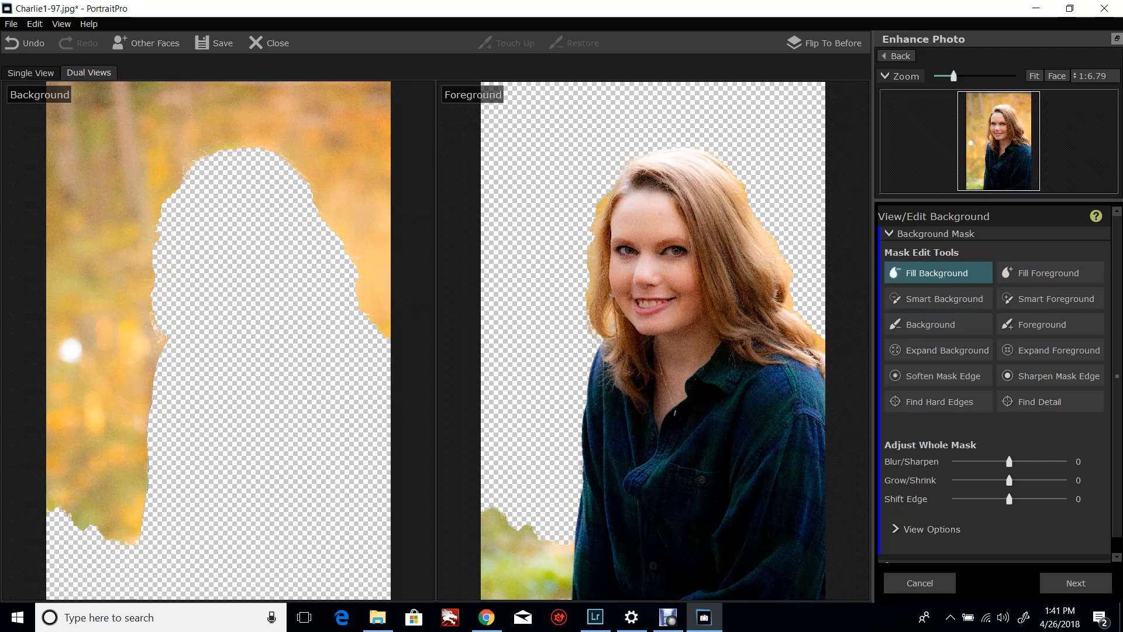
{"action": "left_click", "coordinate": [500, 530]}
{"action": "left_click", "coordinate": [509, 572]}
{"action": "left_click", "coordinate": [556, 571]}
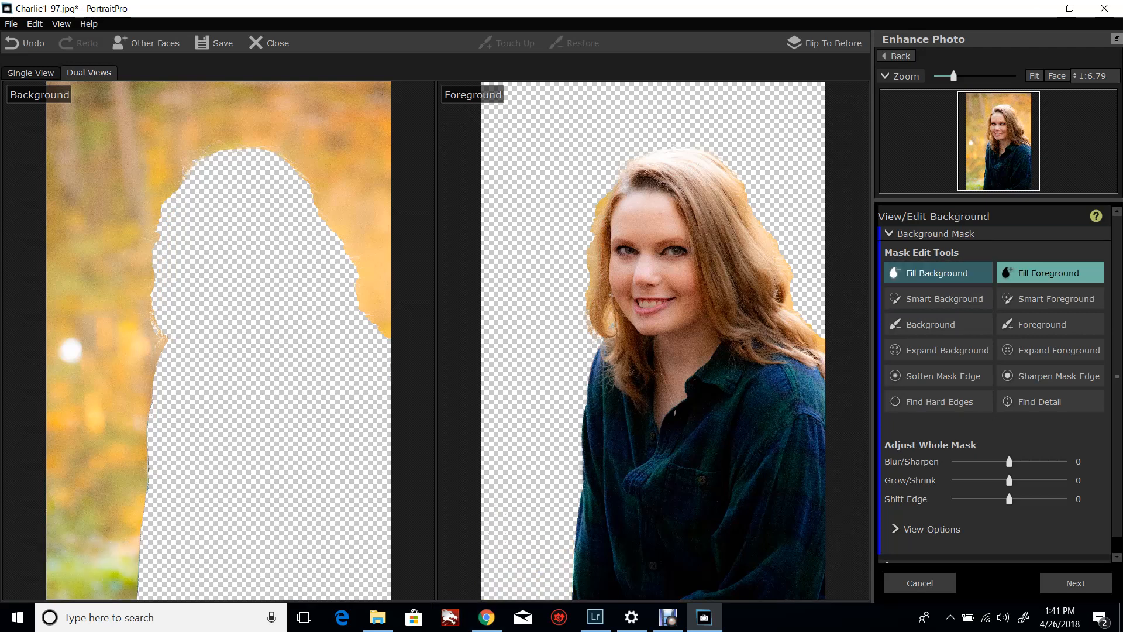
Step: Fill the surplus patches beside the hair as background and restore the cut-away hair on the right side as foreground
{"action": "left_click", "coordinate": [597, 274]}
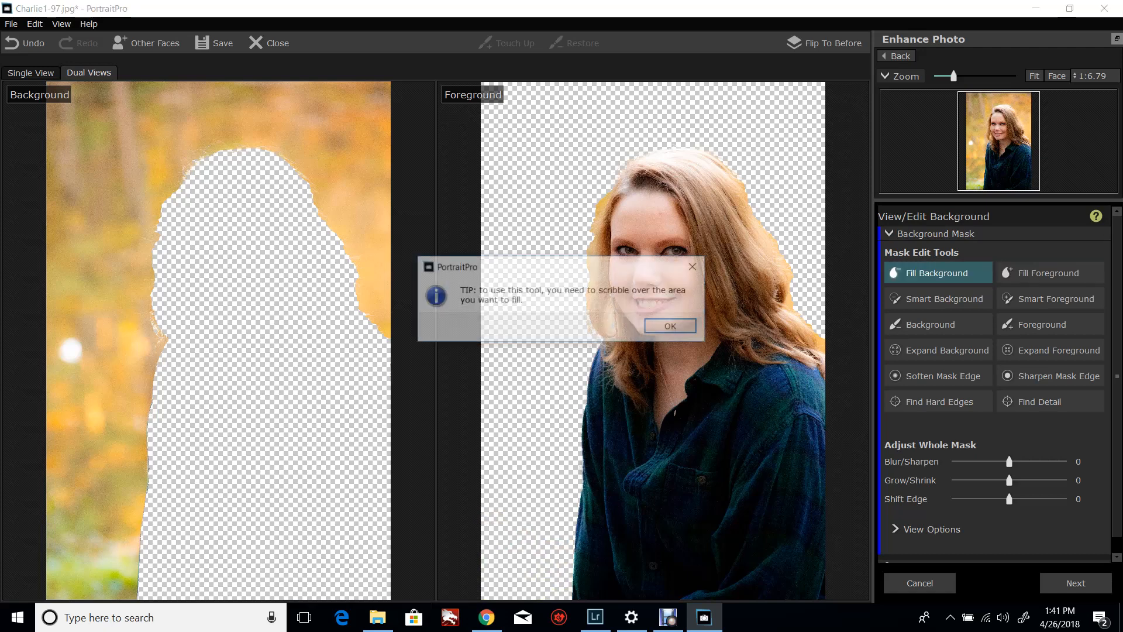
{"action": "left_click", "coordinate": [672, 326]}
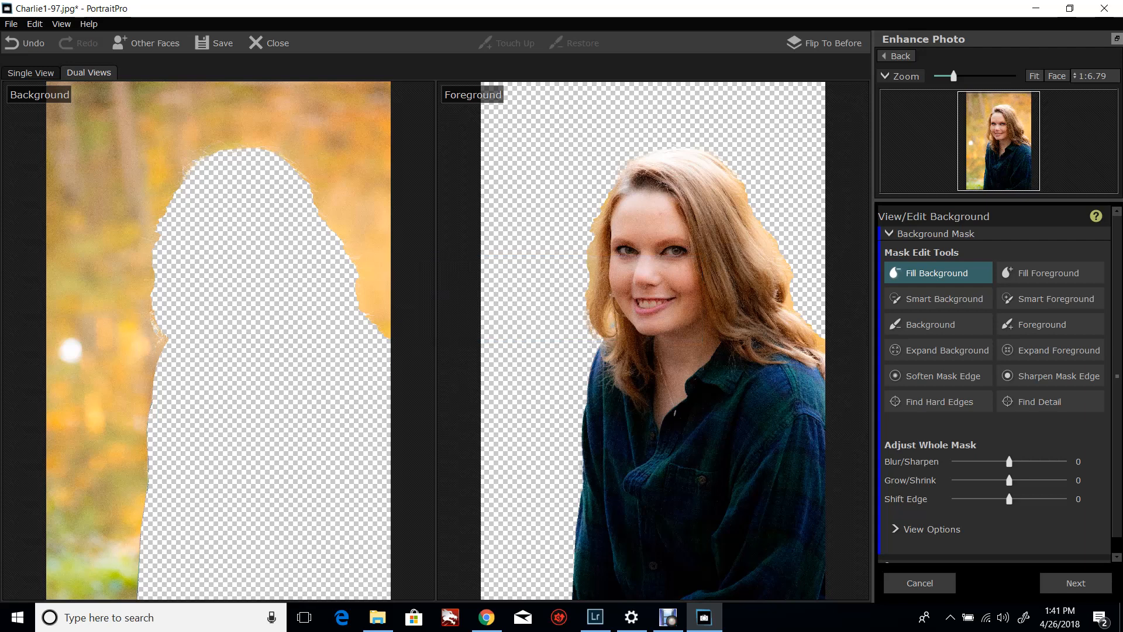
{"action": "left_click", "coordinate": [775, 226]}
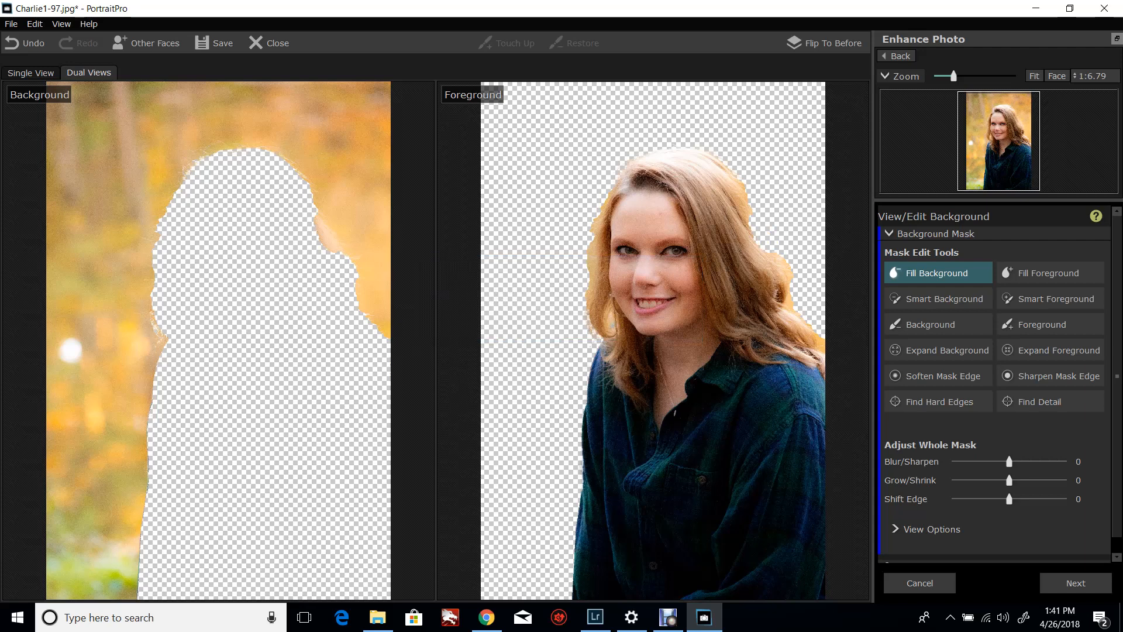
{"action": "left_click", "coordinate": [1050, 274]}
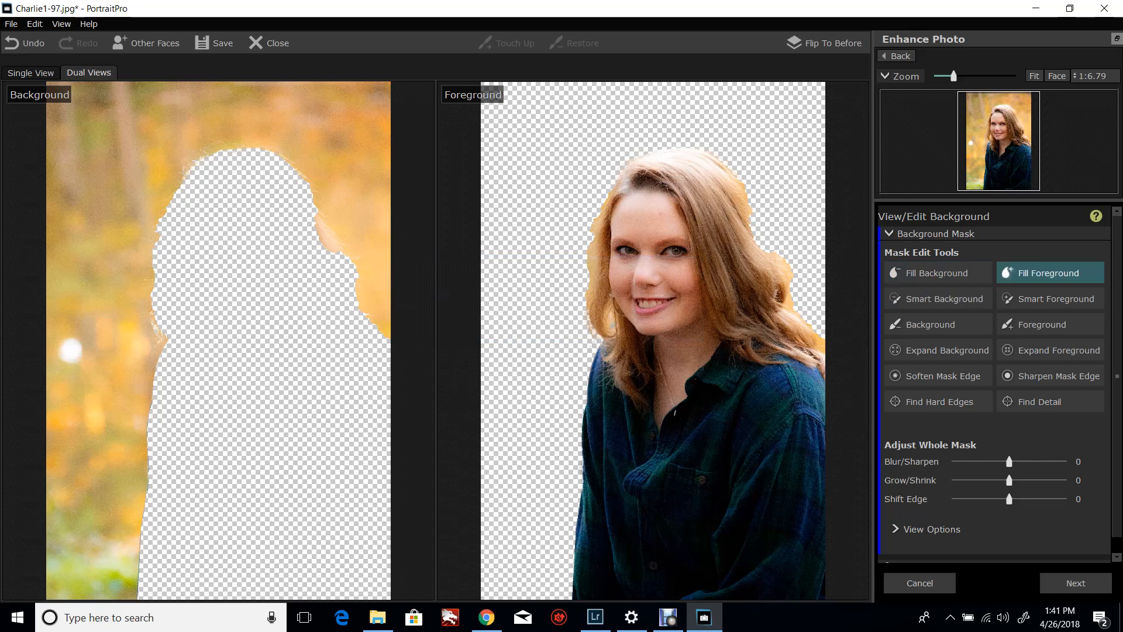
Step: Soften the mask edge along the right side of the hair at strength 39 and fill that edge outward as foreground
{"action": "left_click", "coordinate": [938, 375]}
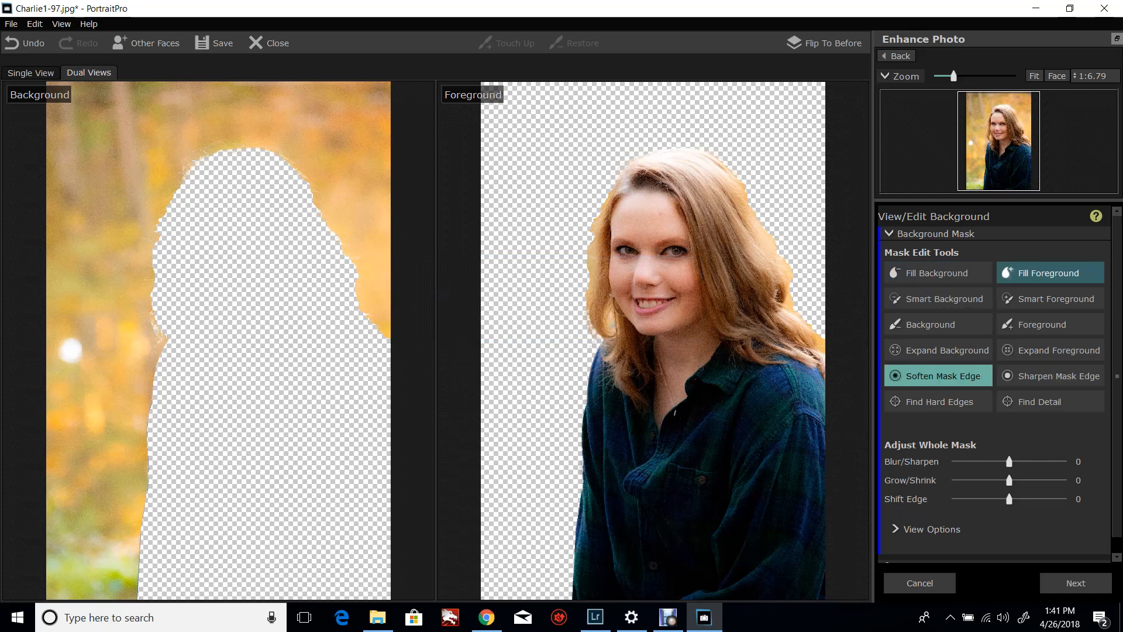
{"action": "left_click", "coordinate": [938, 376]}
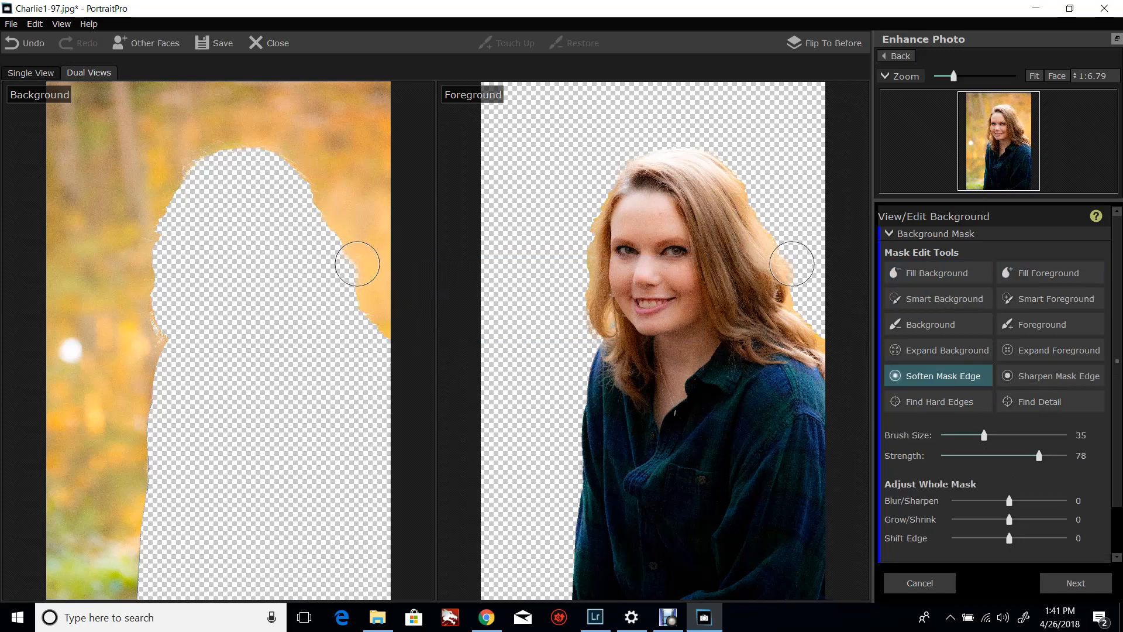
{"action": "left_click_drag", "start_coordinate": [792, 263], "coordinate": [754, 184]}
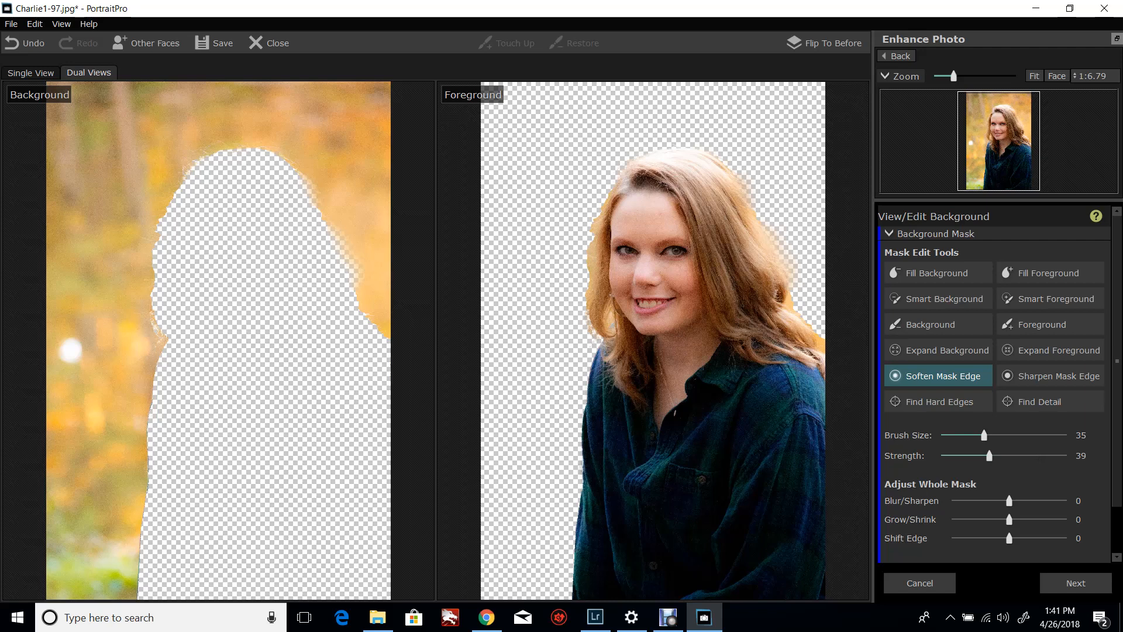
{"action": "left_click", "coordinate": [1050, 273]}
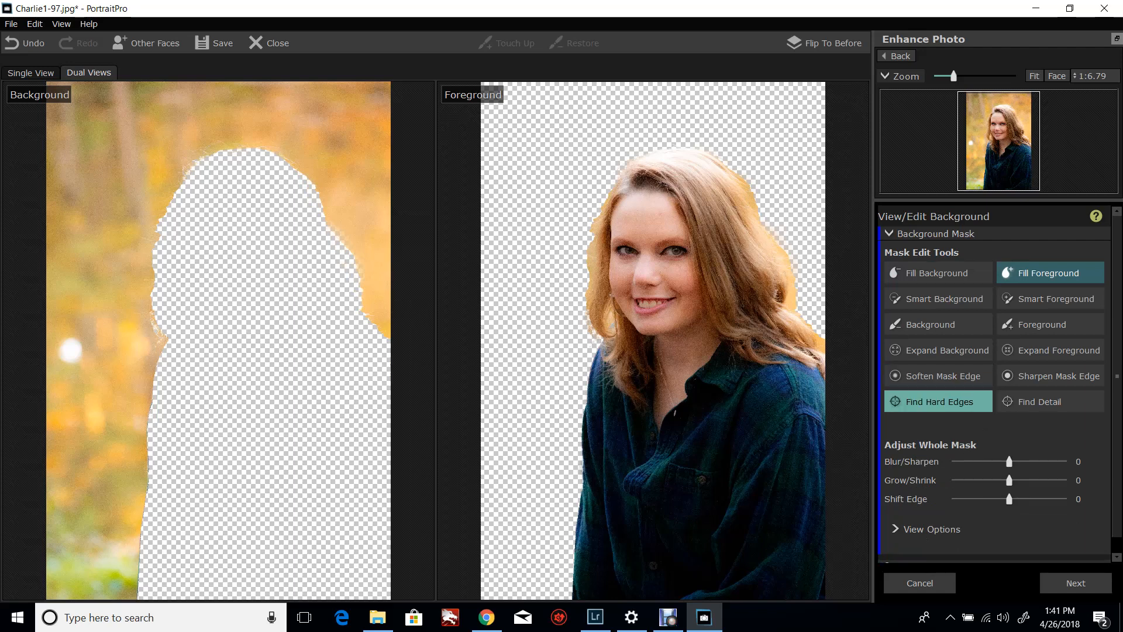
Step: Soften the mask edge along both sides of the hair with a brush size of 20 and a strength of 50
{"action": "left_click", "coordinate": [938, 376]}
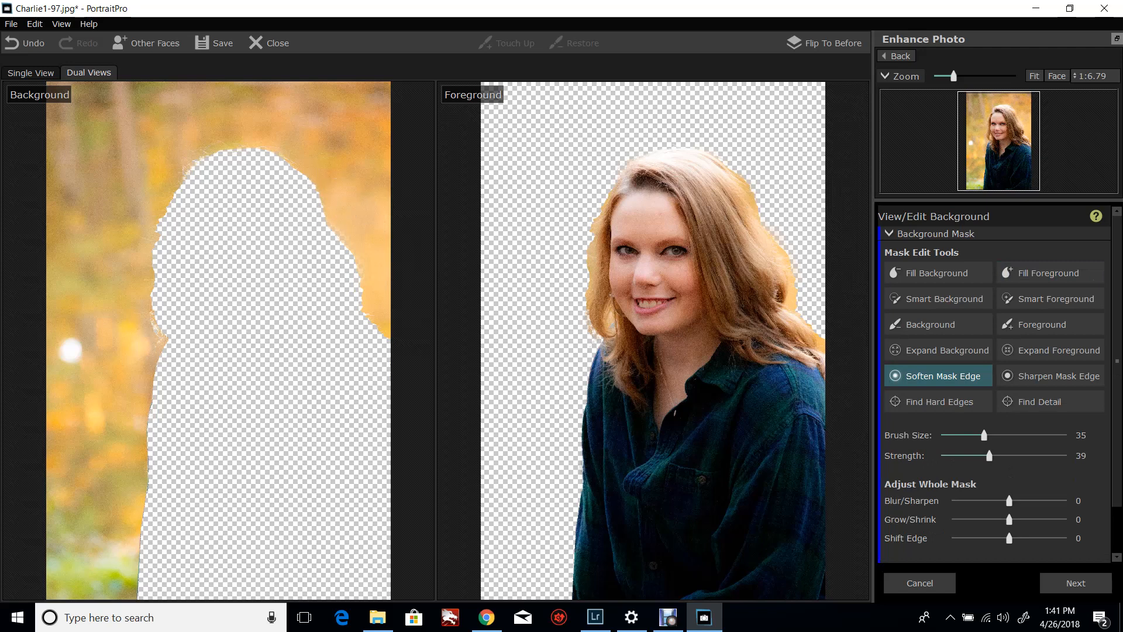
{"action": "left_click_drag", "start_coordinate": [983, 435], "coordinate": [965, 435]}
{"action": "left_click_drag", "start_coordinate": [989, 455], "coordinate": [1003, 455]}
{"action": "mouse_move", "coordinate": [765, 206]}
{"action": "left_mouse_down"}
{"action": "mouse_move", "coordinate": [730, 163]}
{"action": "mouse_move", "coordinate": [771, 209]}
{"action": "mouse_move", "coordinate": [797, 306]}
{"action": "mouse_move", "coordinate": [794, 248]}
{"action": "mouse_move", "coordinate": [795, 301]}
{"action": "mouse_move", "coordinate": [827, 346]}
{"action": "left_mouse_up"}
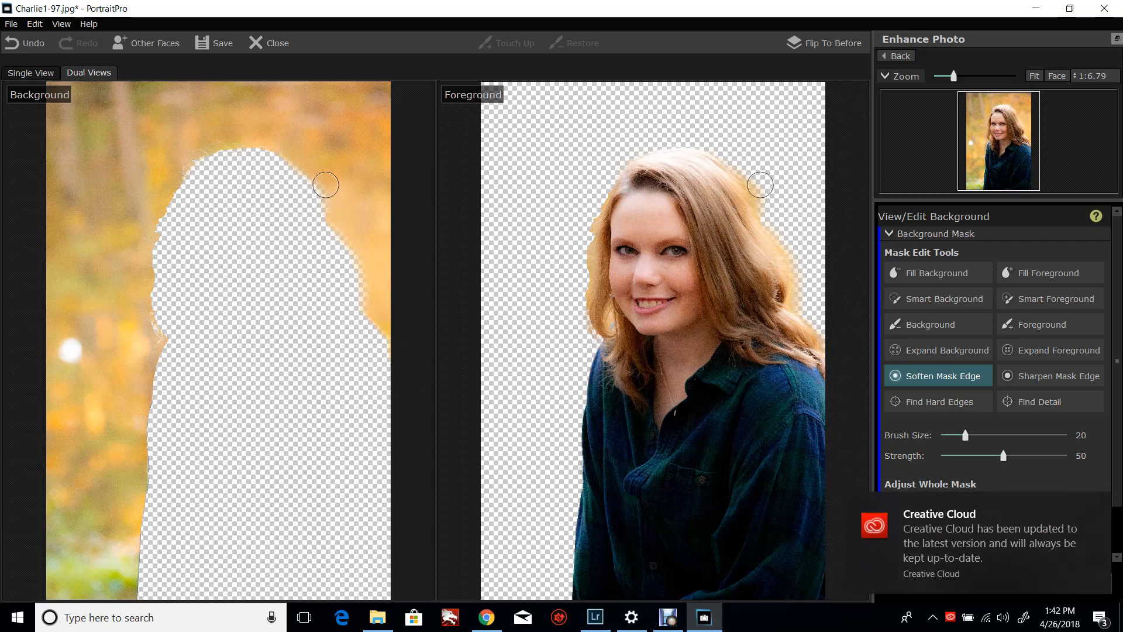
{"action": "mouse_move", "coordinate": [607, 189]}
{"action": "left_mouse_down"}
{"action": "mouse_move", "coordinate": [588, 220]}
{"action": "mouse_move", "coordinate": [576, 302]}
{"action": "left_mouse_up"}
{"action": "mouse_move", "coordinate": [584, 218]}
{"action": "left_mouse_down"}
{"action": "mouse_move", "coordinate": [580, 279]}
{"action": "mouse_move", "coordinate": [584, 207]}
{"action": "mouse_move", "coordinate": [579, 305]}
{"action": "mouse_move", "coordinate": [606, 332]}
{"action": "left_mouse_up"}
{"action": "mouse_move", "coordinate": [776, 202]}
{"action": "left_mouse_down"}
{"action": "mouse_move", "coordinate": [759, 180]}
{"action": "mouse_move", "coordinate": [770, 191]}
{"action": "left_mouse_up"}
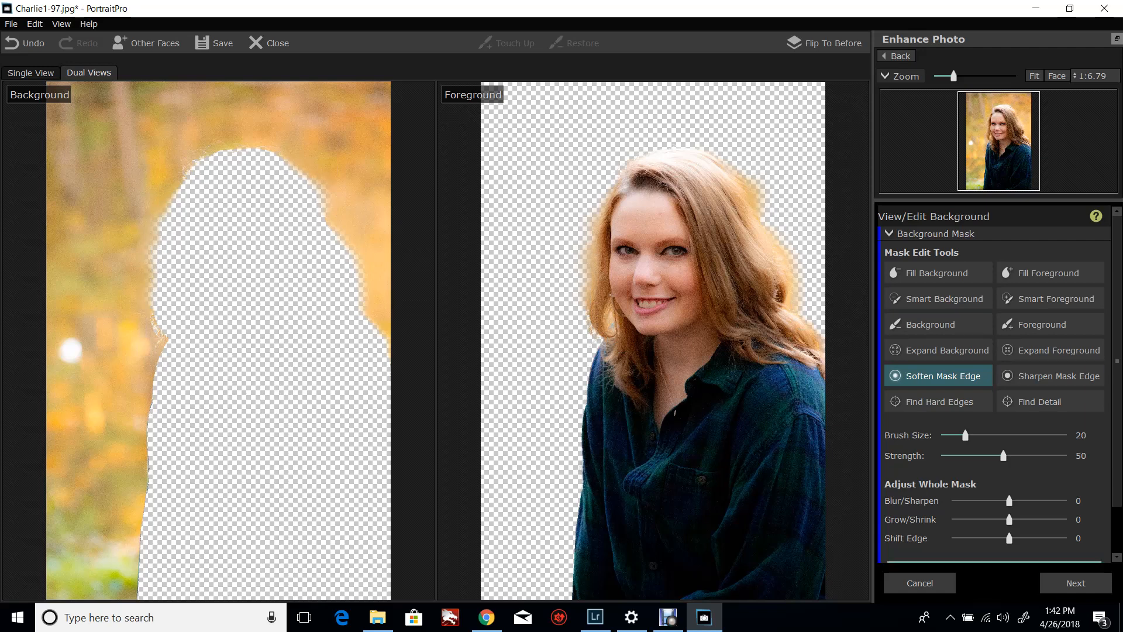
Step: Try Grow/Shrink at 100 and -100, reset it to 0, set Blur/Sharpen to -19 and proceed to the background image settings
{"action": "left_click_drag", "start_coordinate": [1009, 538], "coordinate": [1066, 520]}
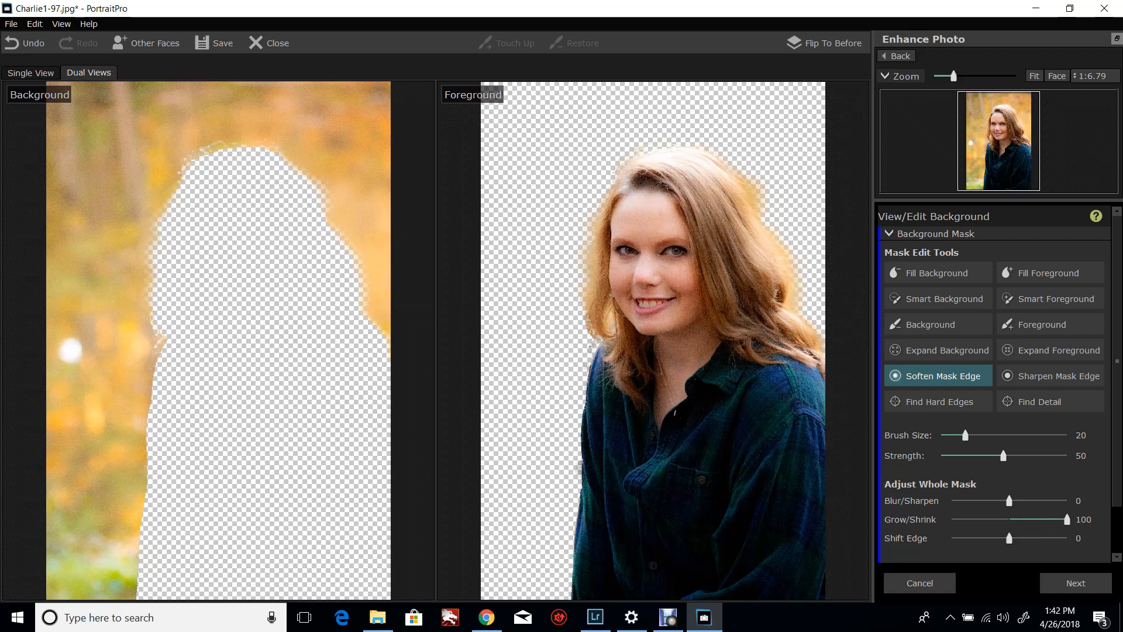
{"action": "left_click_drag", "start_coordinate": [1067, 520], "coordinate": [951, 519]}
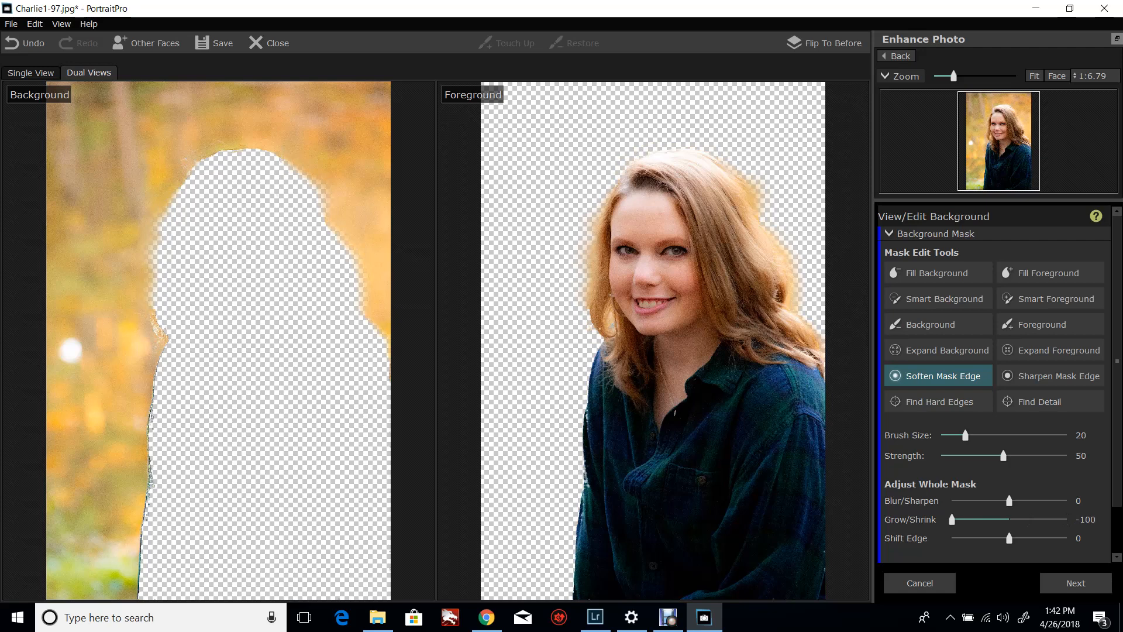
{"action": "left_click_drag", "start_coordinate": [951, 519], "coordinate": [998, 501]}
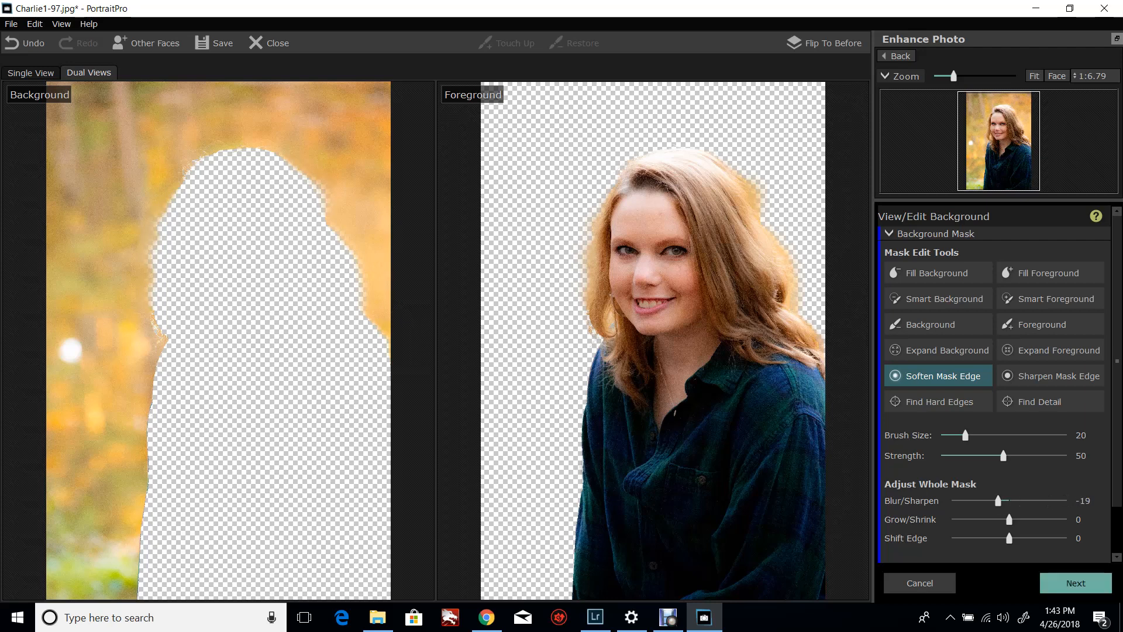
{"action": "left_click", "coordinate": [1075, 583]}
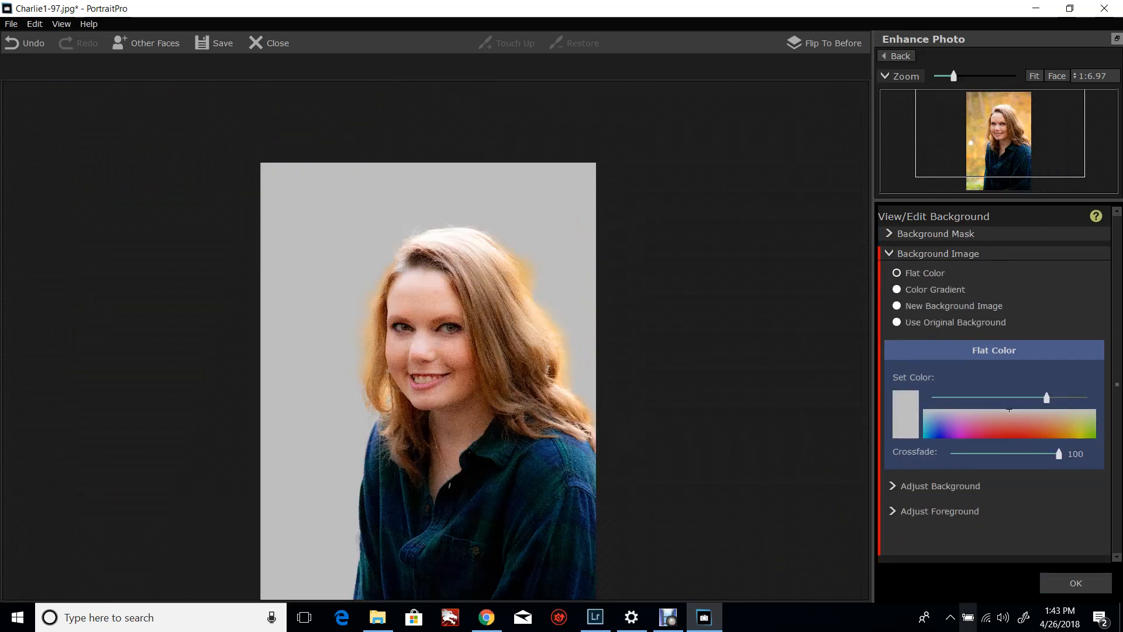
Step: Load built-in image 10 as the new background and set its Crossfade to 42
{"action": "left_click", "coordinate": [896, 306]}
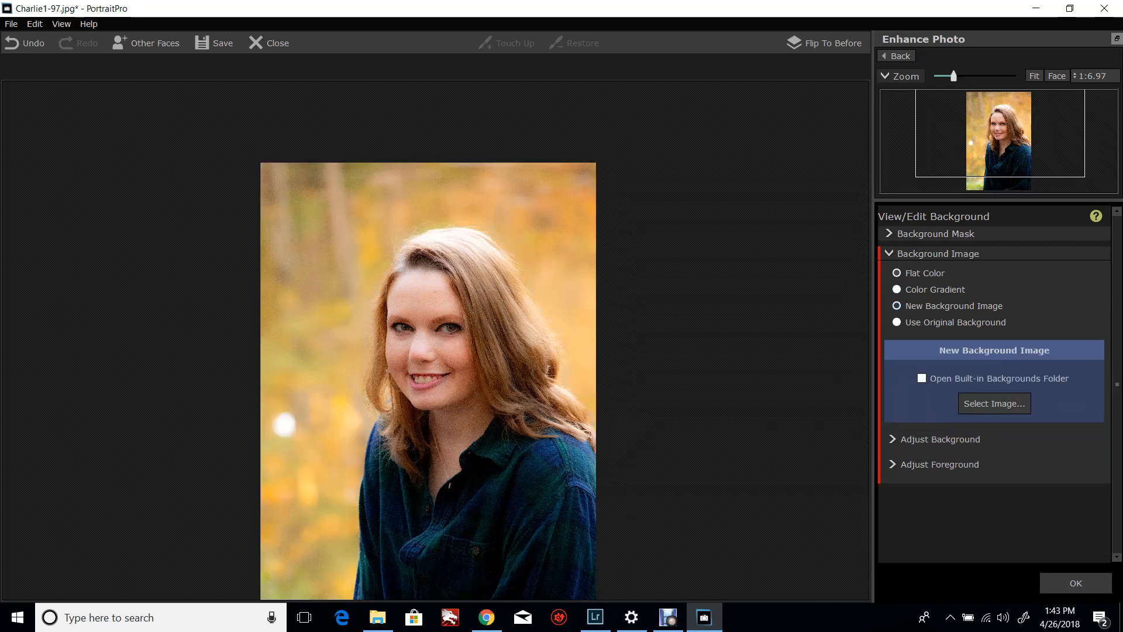
{"action": "left_click", "coordinate": [994, 403]}
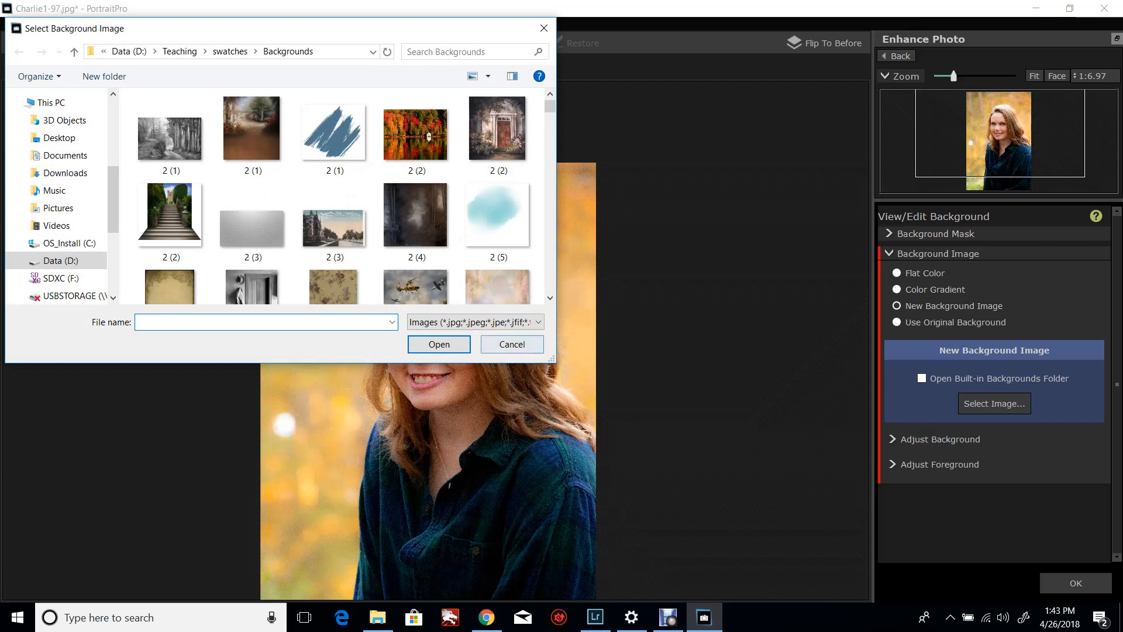
{"action": "left_click", "coordinate": [512, 344]}
{"action": "left_click", "coordinate": [922, 378]}
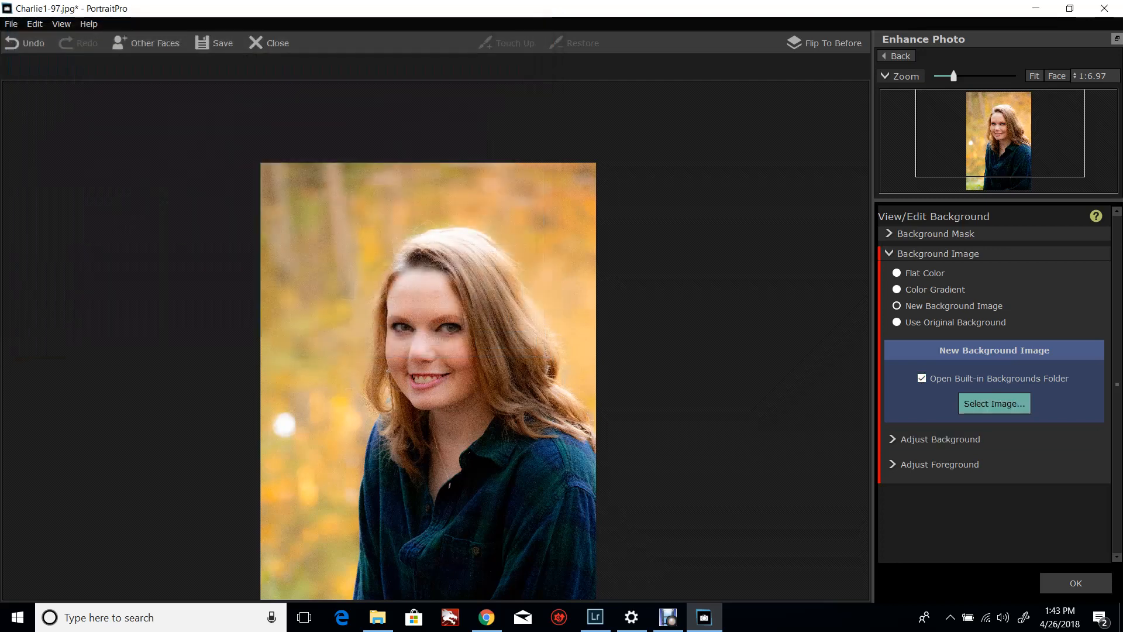
{"action": "left_click", "coordinate": [994, 403]}
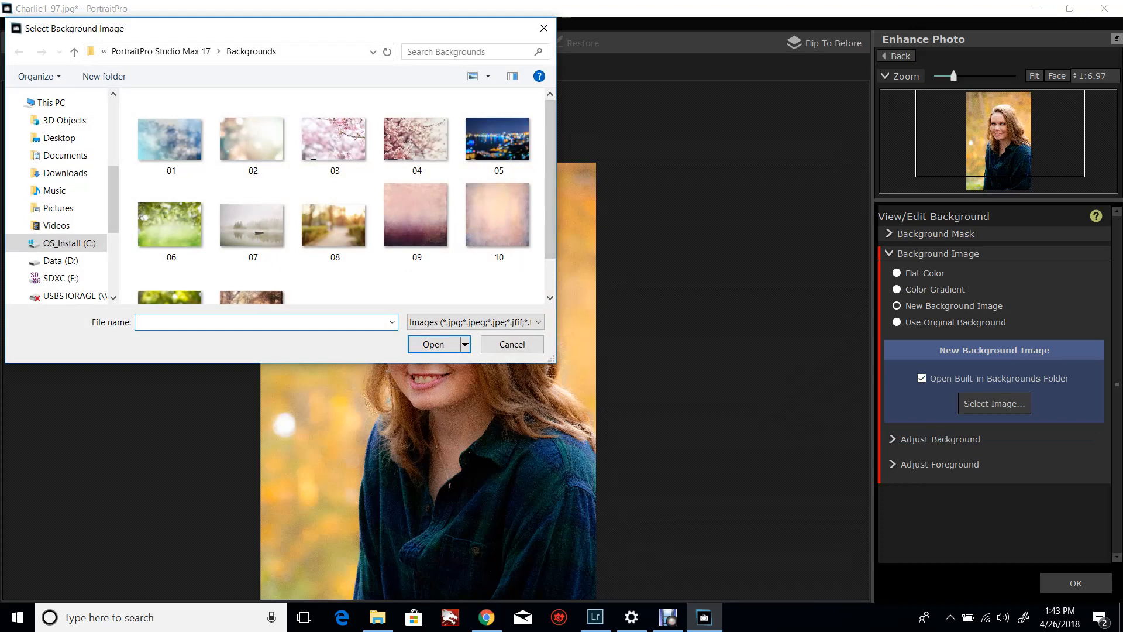
{"action": "left_click", "coordinate": [498, 221]}
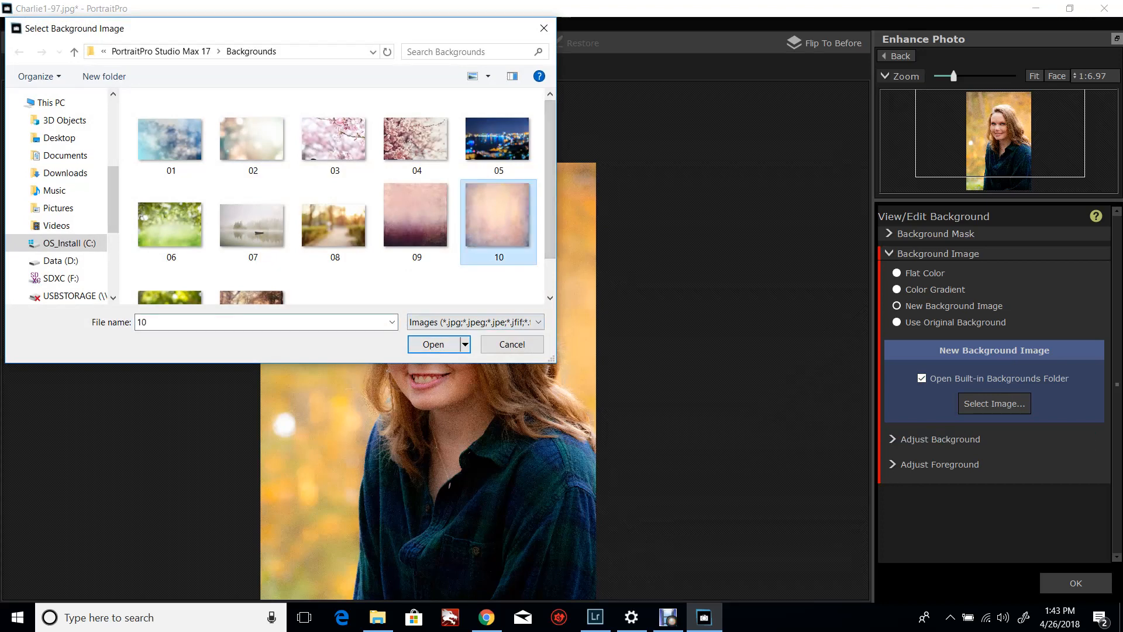
{"action": "left_click", "coordinate": [433, 344]}
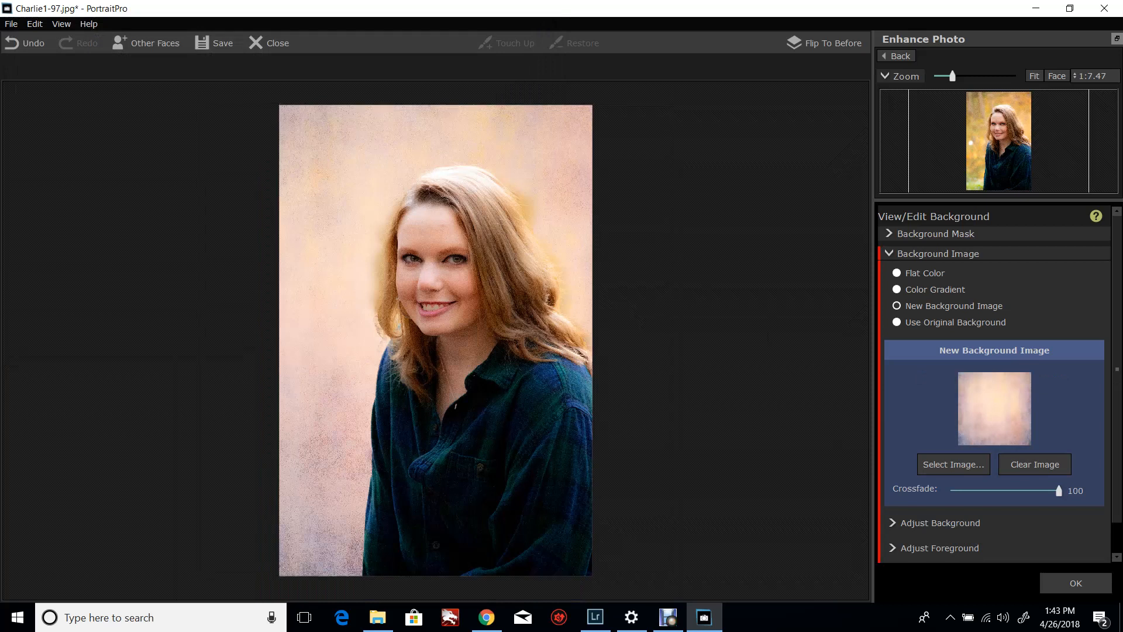
{"action": "left_click_drag", "start_coordinate": [1059, 490], "coordinate": [995, 491]}
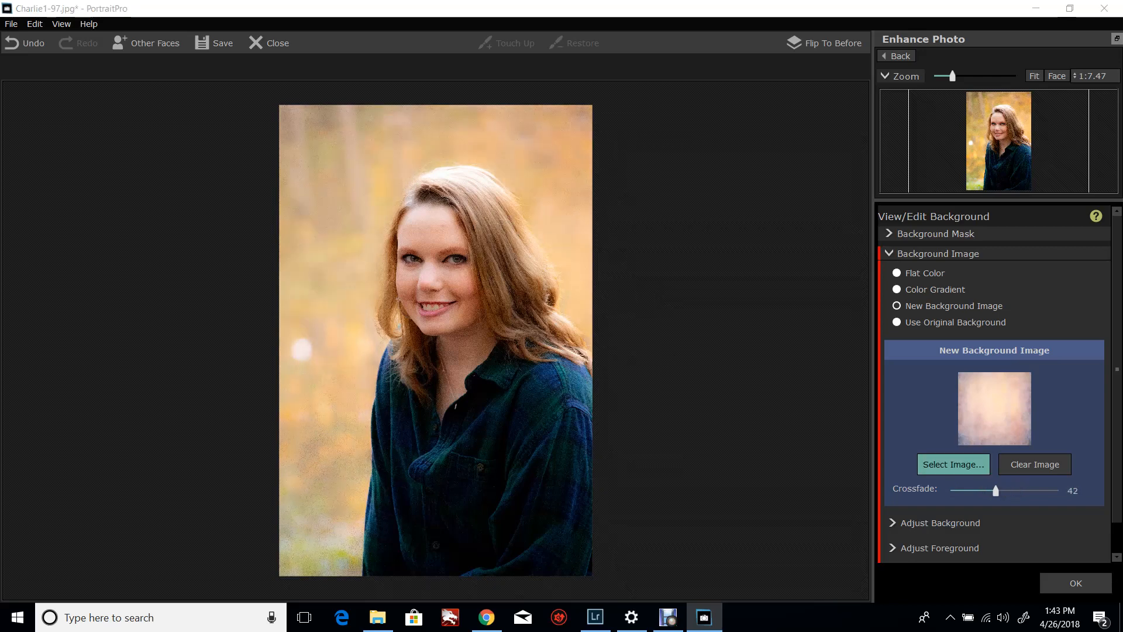
Step: Replace the background image with built-in image 09 and set its Crossfade to 66
{"action": "left_click", "coordinate": [952, 464]}
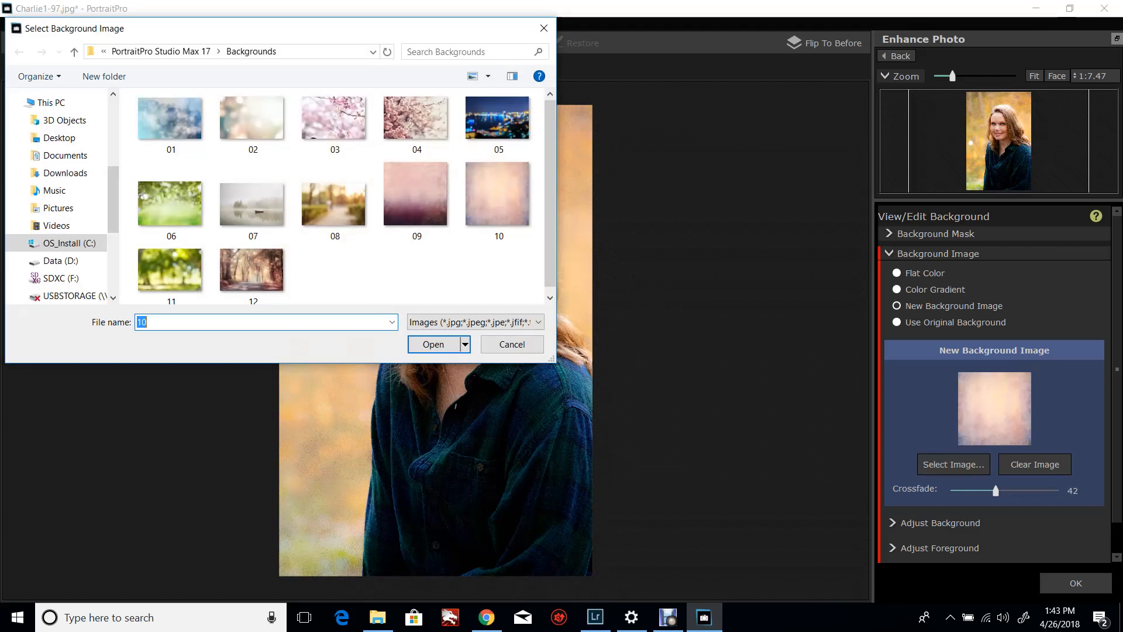
{"action": "left_click", "coordinate": [415, 195]}
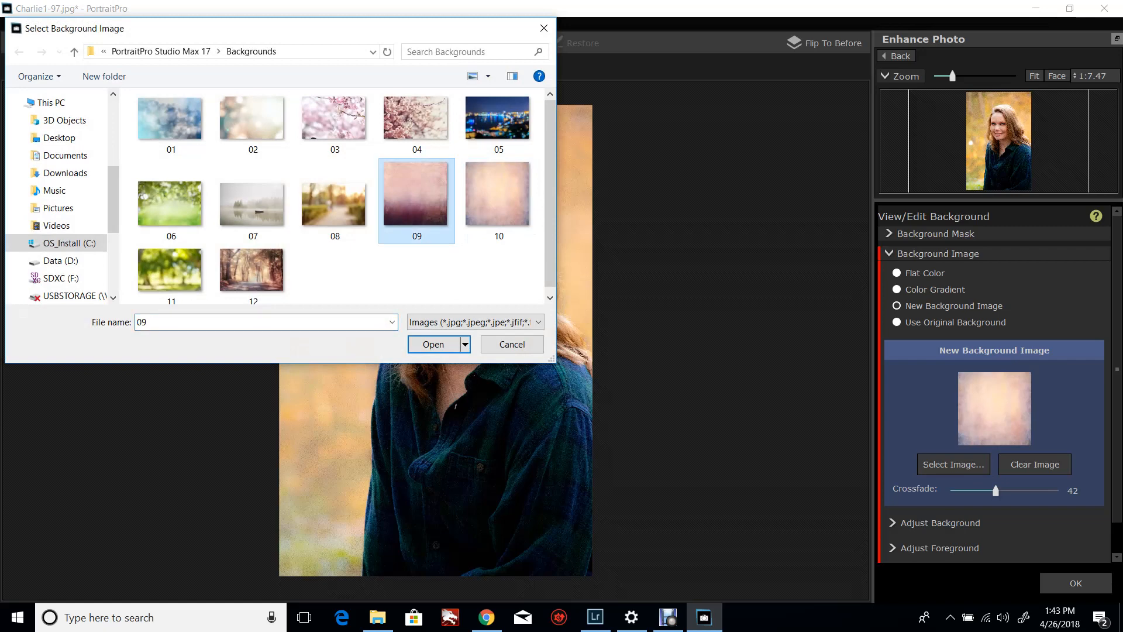
{"action": "left_click", "coordinate": [434, 344]}
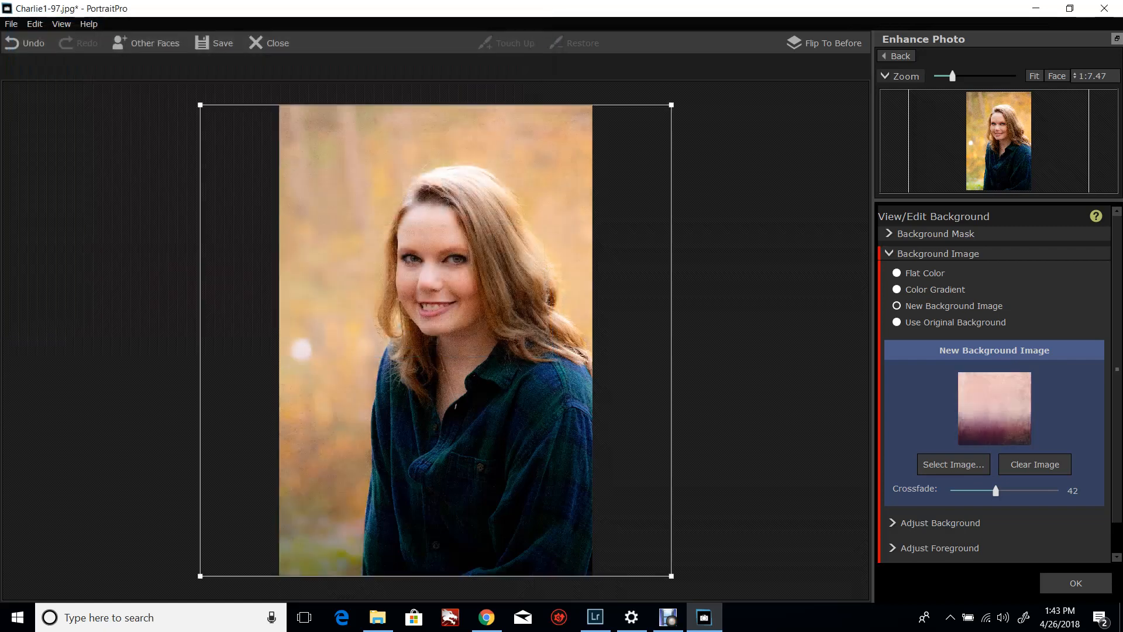
{"action": "left_click_drag", "start_coordinate": [995, 490], "coordinate": [1022, 491]}
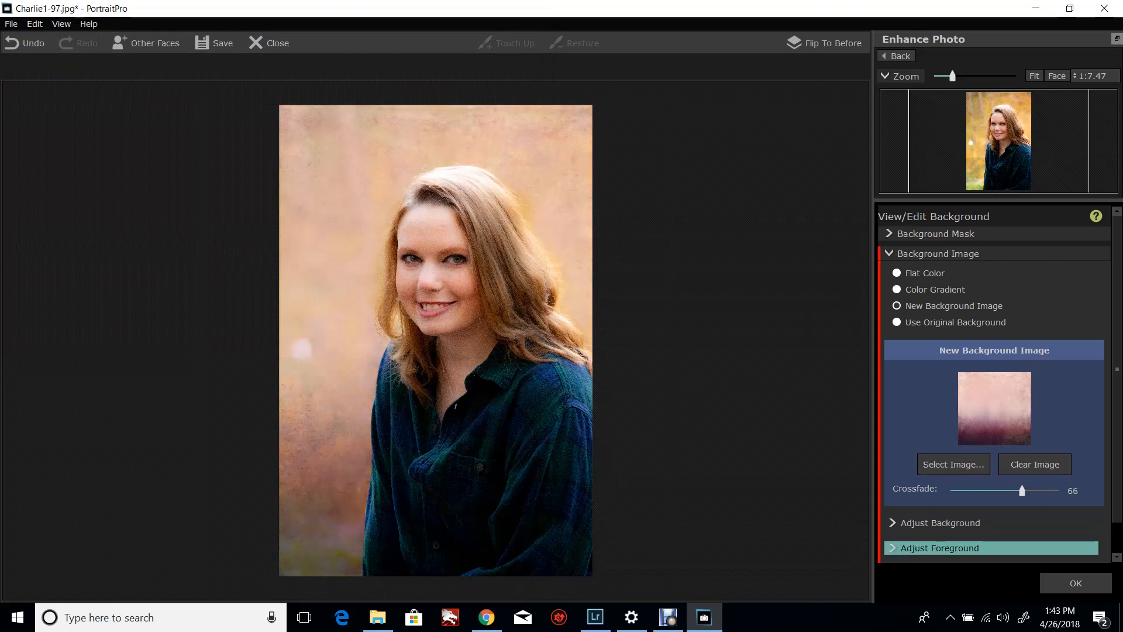
Step: Expand the foreground adjustments and apply a slight Blur to the background
{"action": "left_click", "coordinate": [939, 547]}
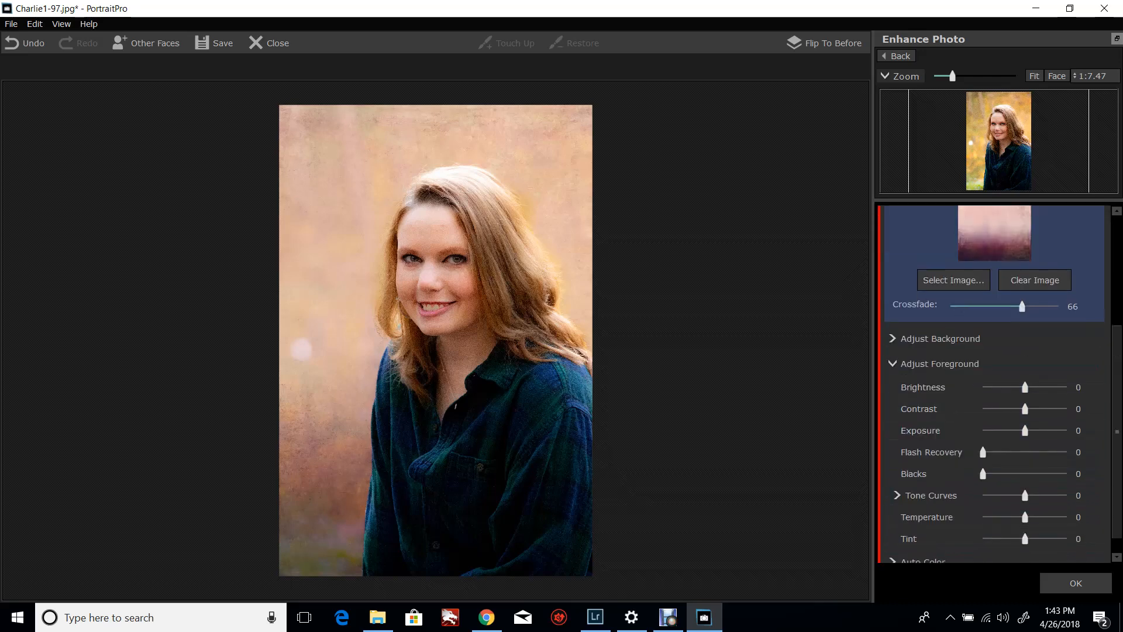
{"action": "left_click", "coordinate": [940, 338]}
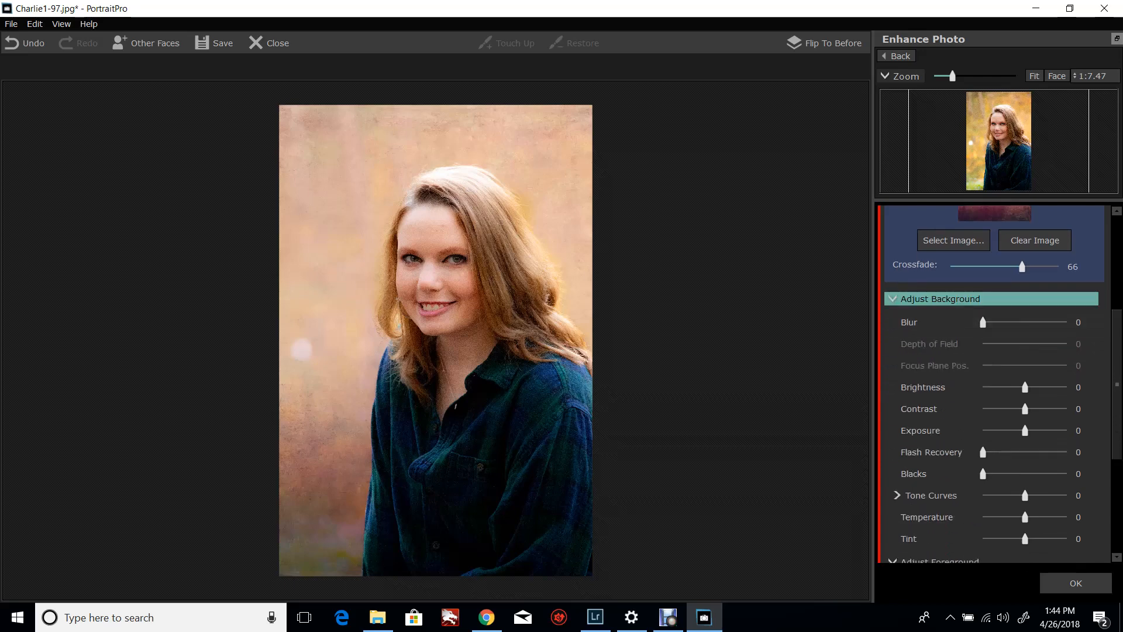
{"action": "mouse_move", "coordinate": [983, 322]}
{"action": "left_mouse_down"}
{"action": "mouse_move", "coordinate": [1005, 322]}
{"action": "mouse_move", "coordinate": [992, 321]}
{"action": "left_mouse_up"}
{"action": "left_click", "coordinate": [940, 298]}
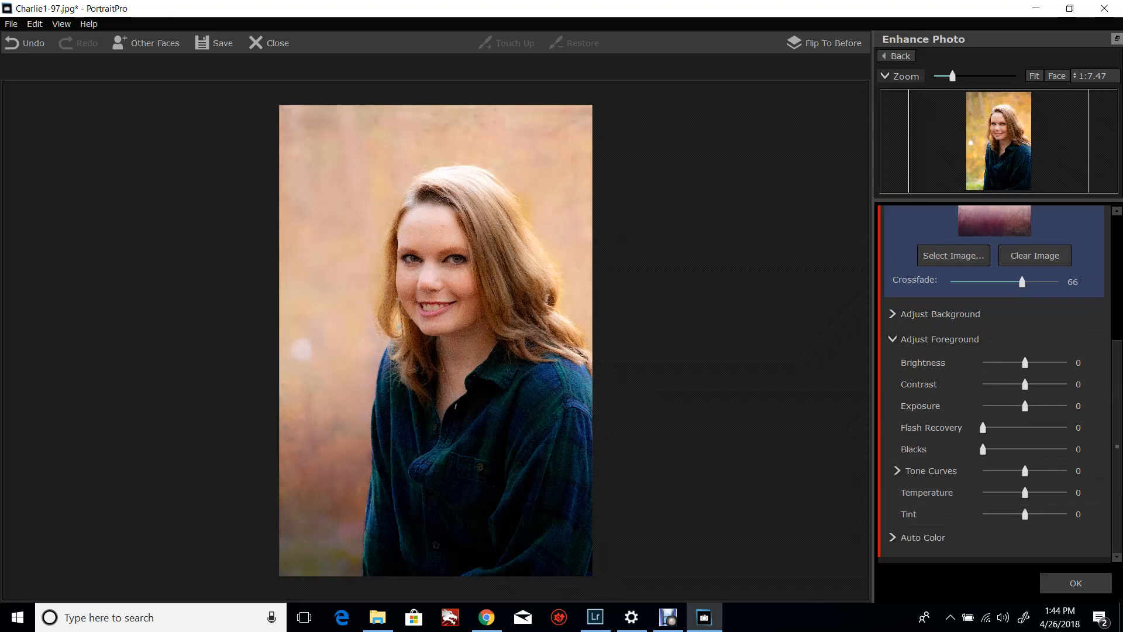
Step: Replace the background with built-in image 08 and set its Crossfade to 67
{"action": "left_click", "coordinate": [952, 255]}
{"action": "left_click", "coordinate": [335, 202]}
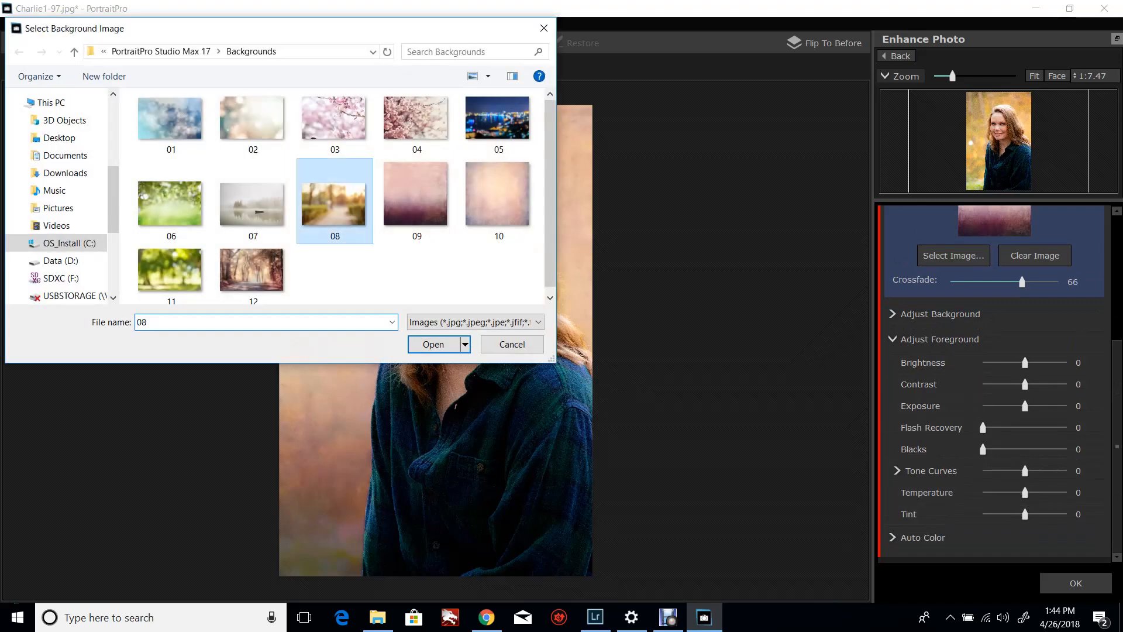
{"action": "left_click", "coordinate": [433, 344]}
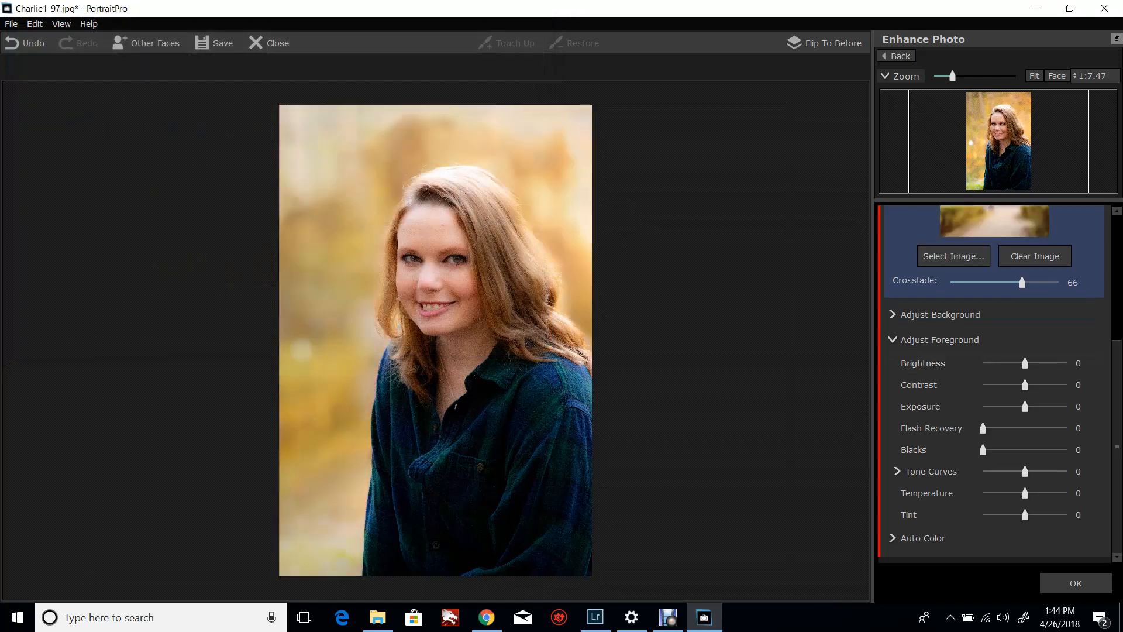
{"action": "left_click_drag", "start_coordinate": [1022, 283], "coordinate": [1022, 283]}
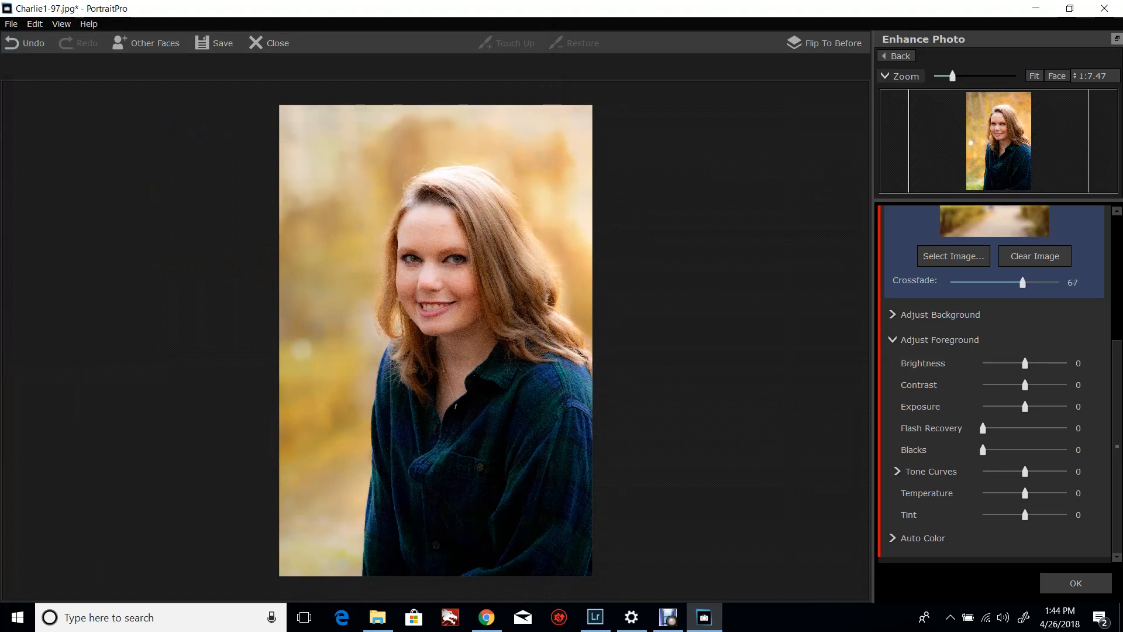
Step: Set the background's Blur to 26 and Flash Recovery to 17, resetting Brightness to 0 after trying -81, and accept the background settings
{"action": "left_click", "coordinate": [940, 314]}
{"action": "scroll", "coordinate": [939, 314], "scroll_direction": "down", "scroll_amount": 1}
{"action": "mouse_move", "coordinate": [992, 323]}
{"action": "left_mouse_down"}
{"action": "mouse_move", "coordinate": [982, 323]}
{"action": "mouse_move", "coordinate": [1004, 322]}
{"action": "left_mouse_up"}
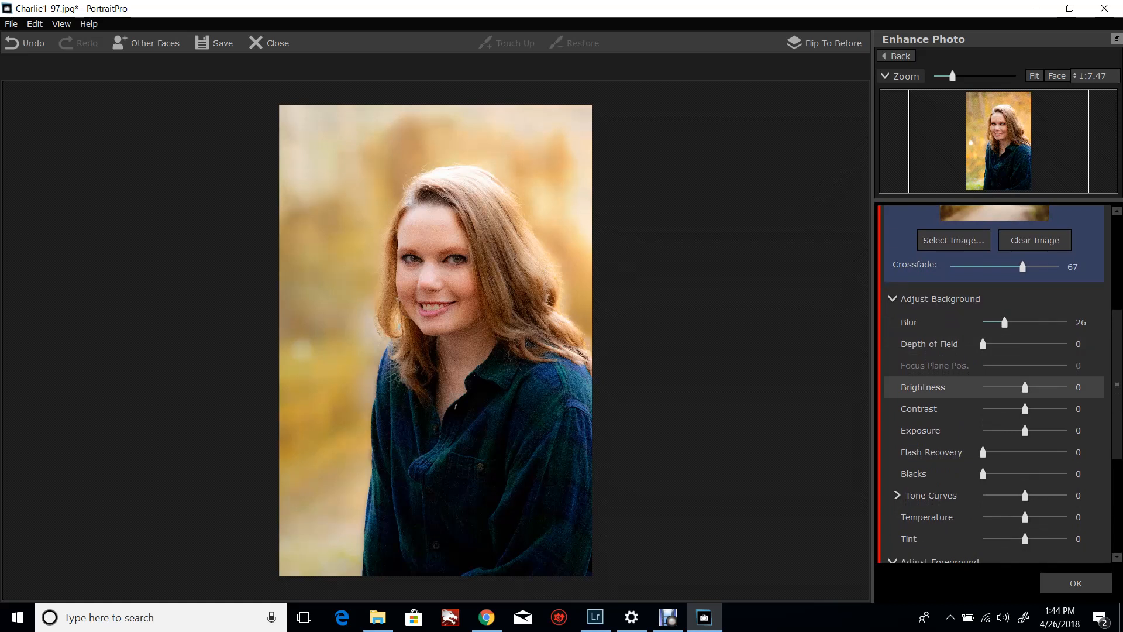
{"action": "left_click_drag", "start_coordinate": [1024, 387], "coordinate": [990, 387]}
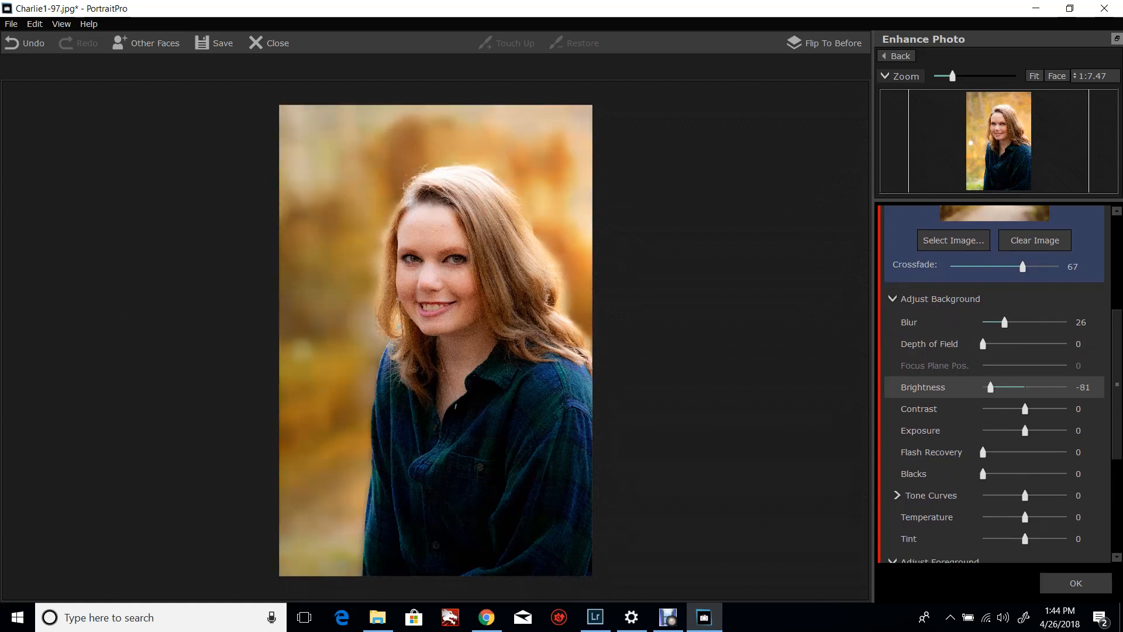
{"action": "double_click", "coordinate": [990, 387]}
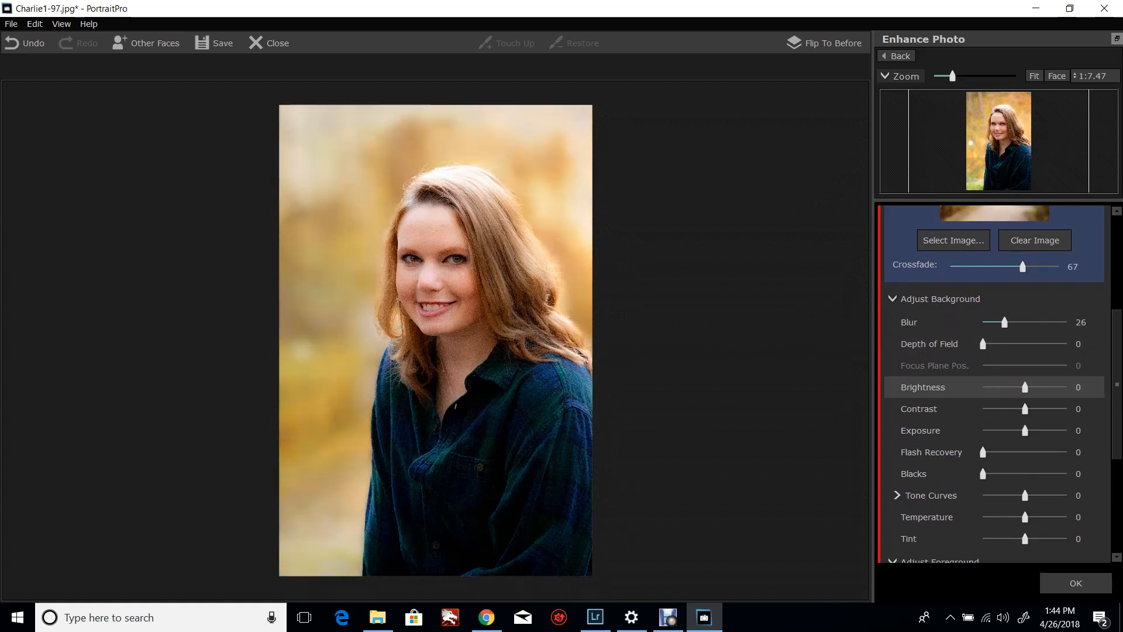
{"action": "left_click_drag", "start_coordinate": [983, 452], "coordinate": [996, 452]}
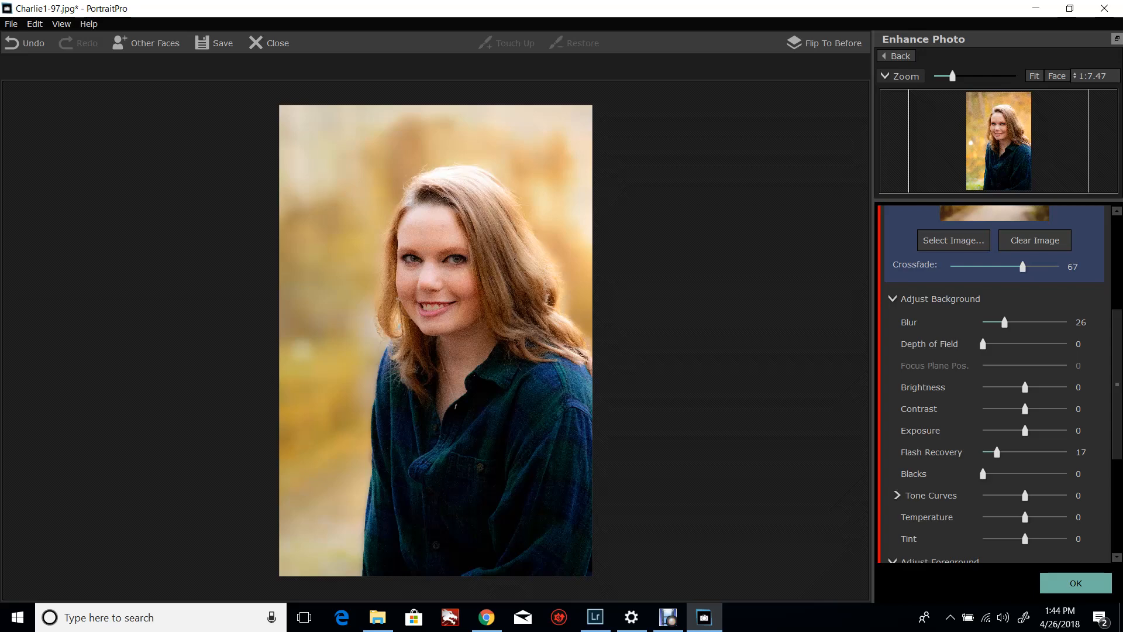
{"action": "left_click", "coordinate": [1076, 582]}
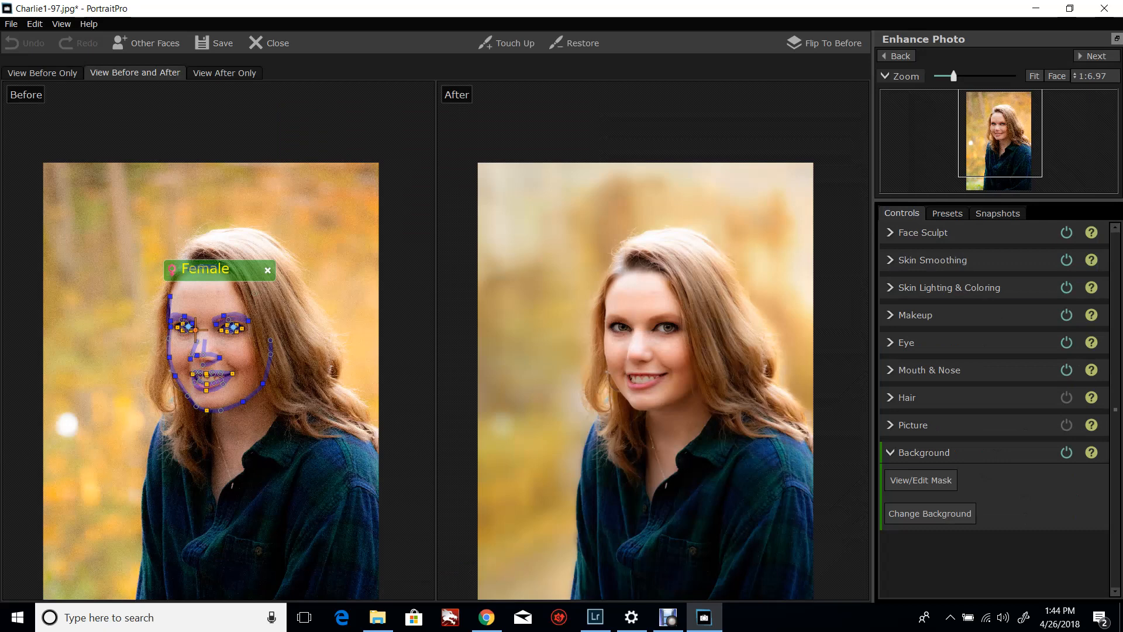
Step: Brush away the red blemish on the forehead with the Touch Up brush
{"action": "scroll", "coordinate": [653, 340], "scroll_direction": "down", "scroll_amount": 4}
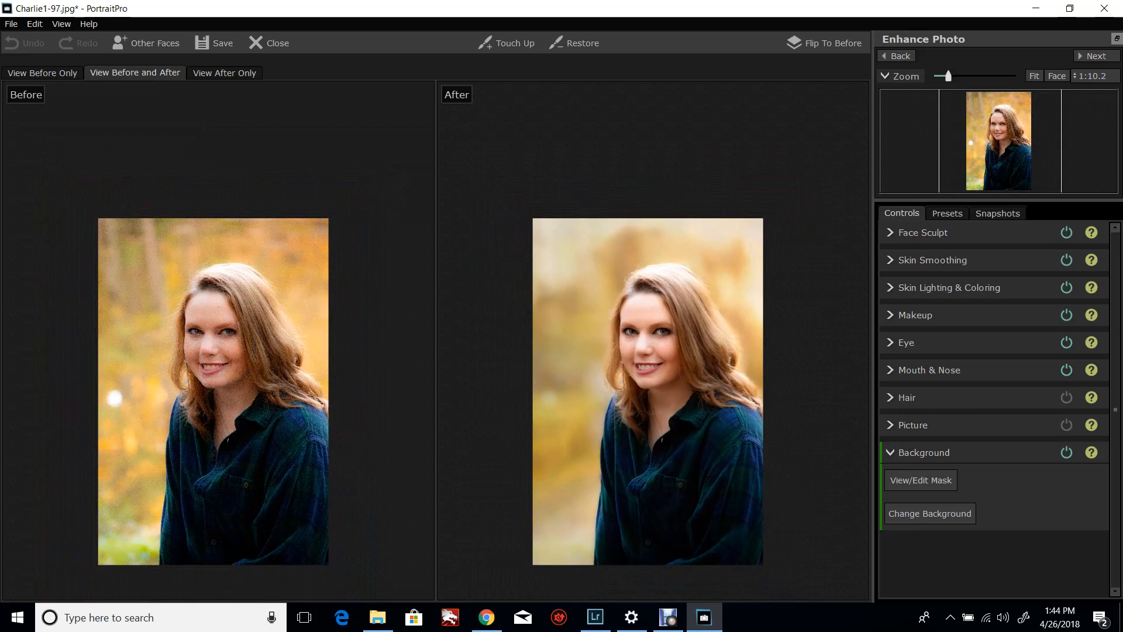
{"action": "scroll", "coordinate": [653, 340], "scroll_direction": "up", "scroll_amount": 6}
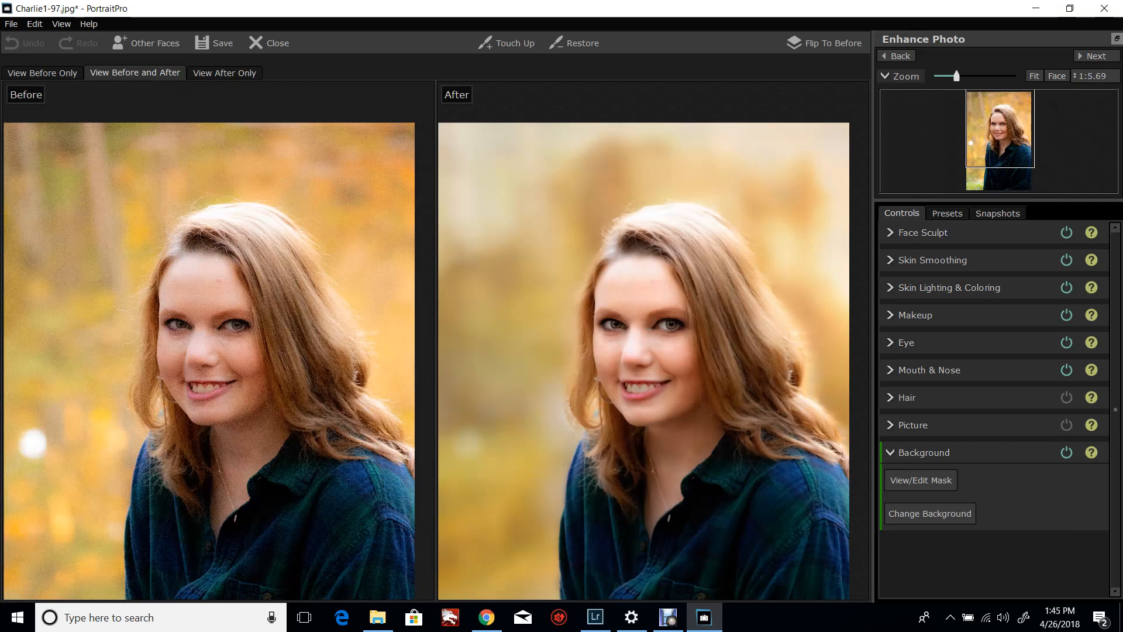
{"action": "scroll", "coordinate": [653, 340], "scroll_direction": "up", "scroll_amount": 6}
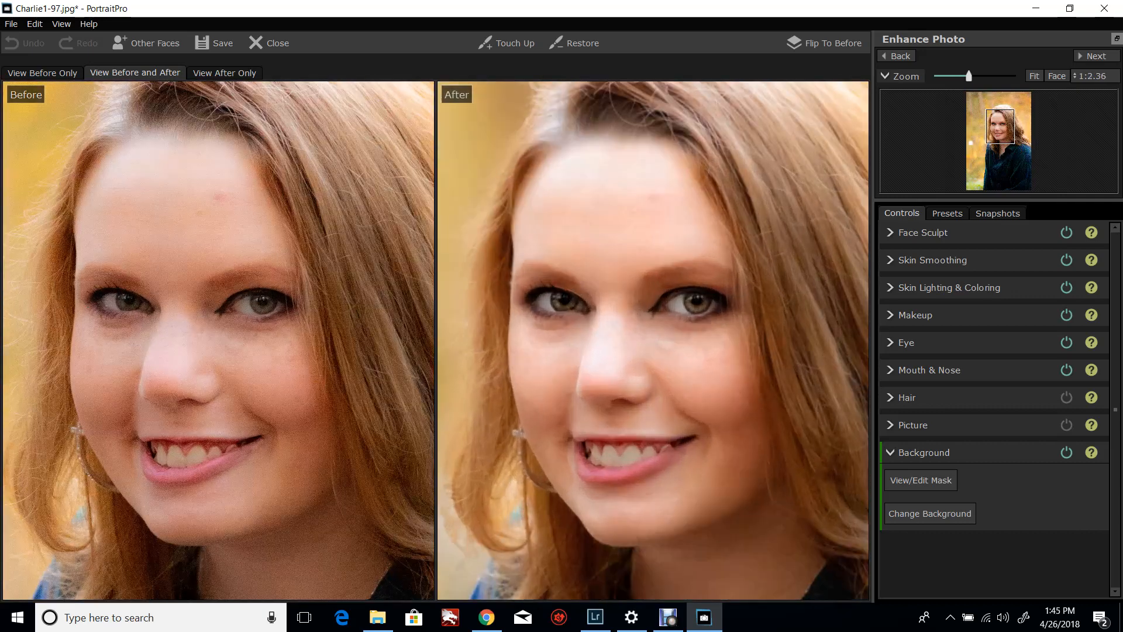
{"action": "scroll", "coordinate": [653, 340], "scroll_direction": "down", "scroll_amount": 2}
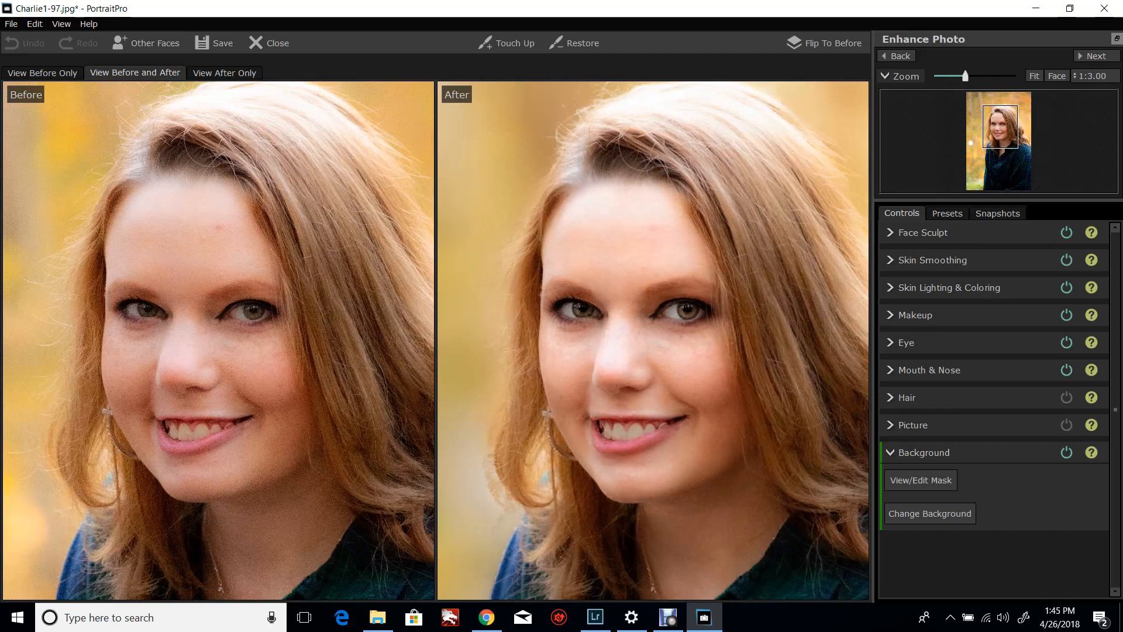
{"action": "left_click", "coordinate": [507, 43]}
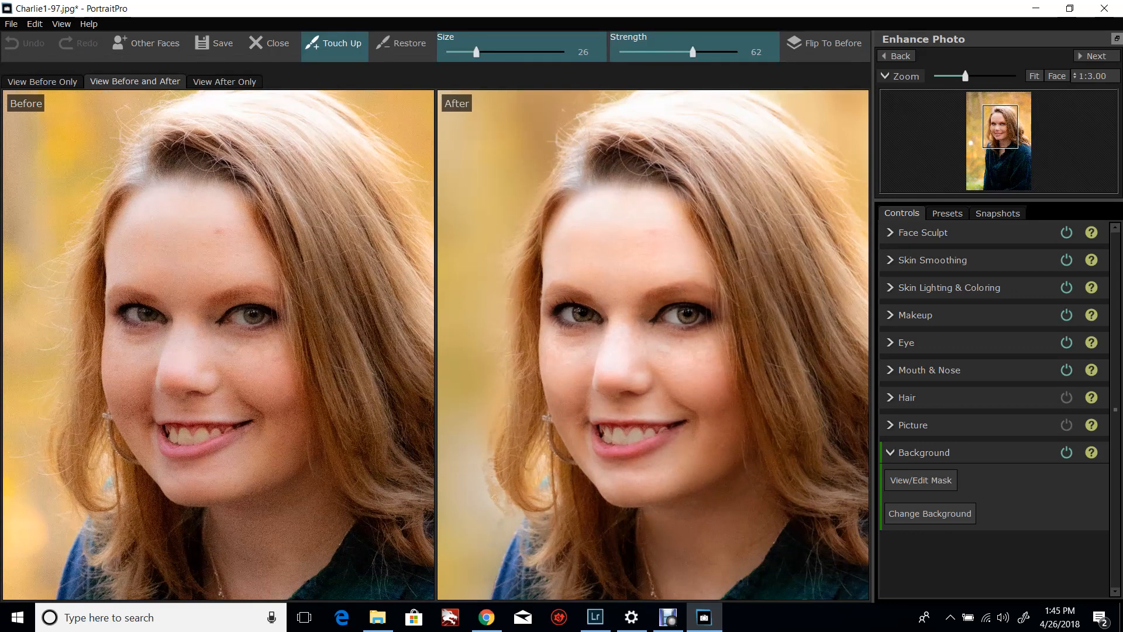
{"action": "left_click", "coordinate": [648, 231]}
{"action": "mouse_move", "coordinate": [647, 231]}
{"action": "left_mouse_down"}
{"action": "mouse_move", "coordinate": [632, 248]}
{"action": "mouse_move", "coordinate": [640, 245]}
{"action": "left_mouse_up"}
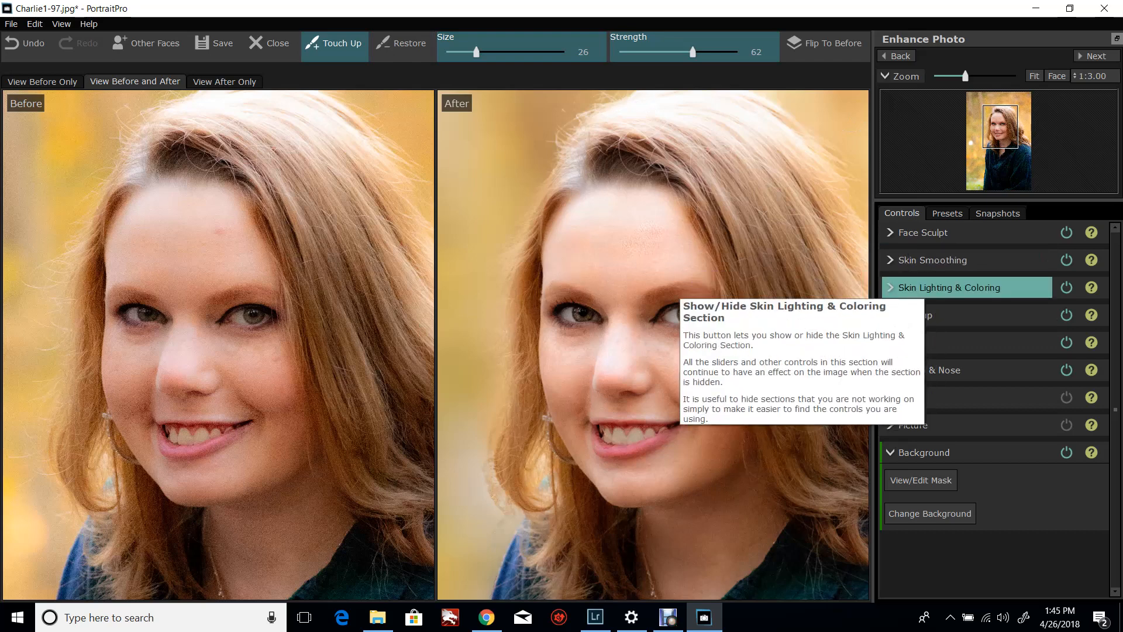
Step: Set the Touch Up brush Strength to 19 and switch to the Restore brush
{"action": "left_click_drag", "start_coordinate": [692, 52], "coordinate": [641, 52]}
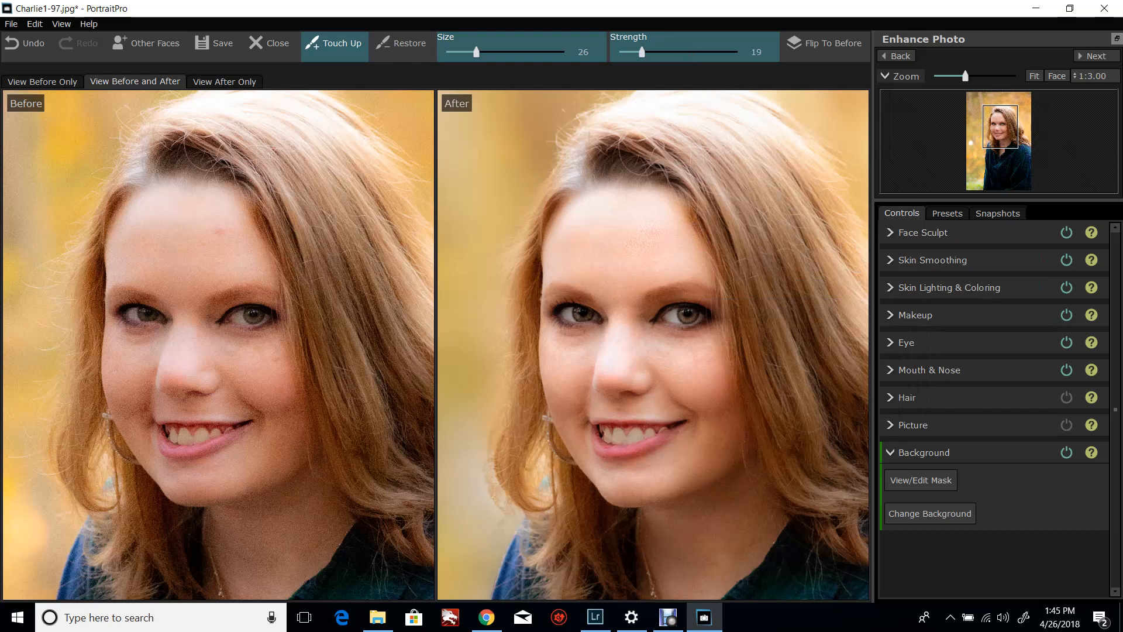
{"action": "left_click", "coordinate": [402, 43]}
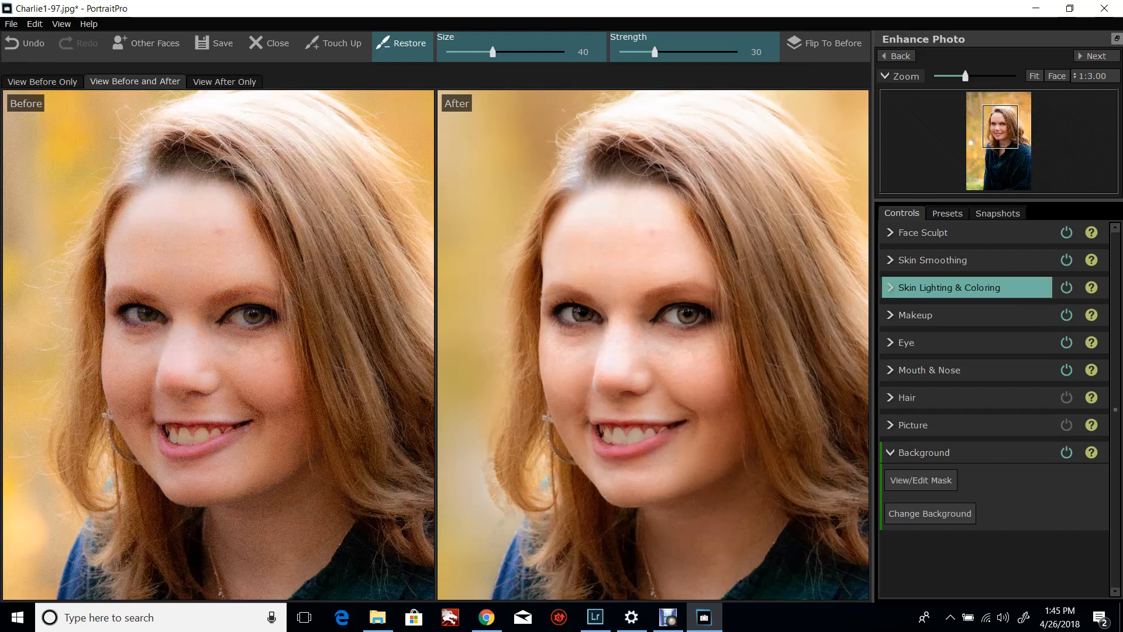
Step: Apply mascara with the False Eyelashes Bold application and set its amount to 98
{"action": "left_click", "coordinate": [935, 315]}
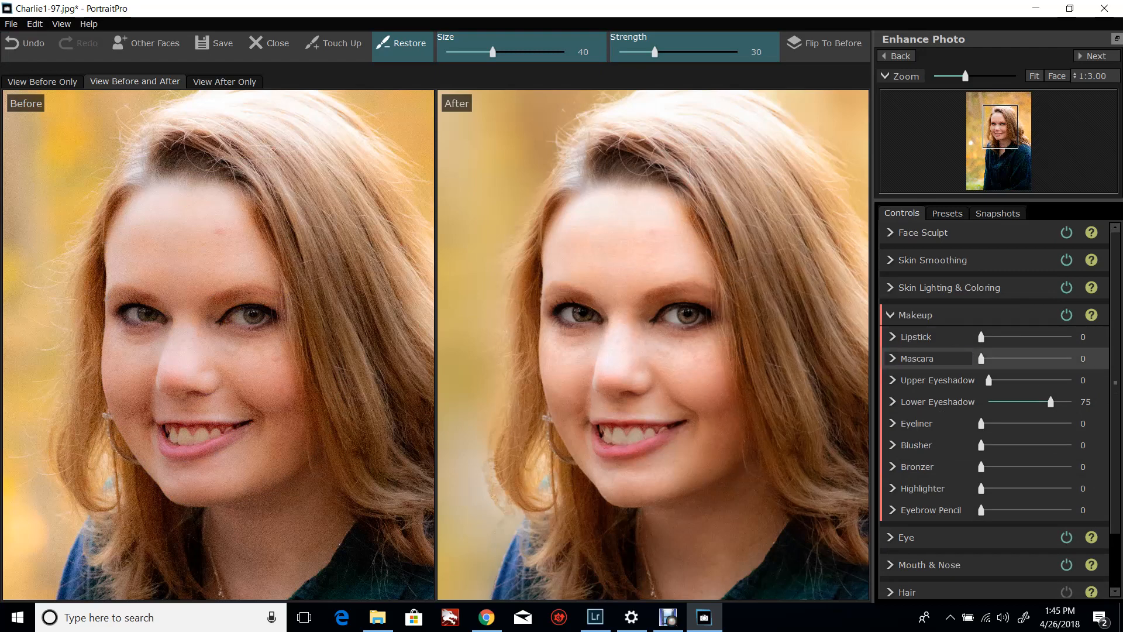
{"action": "left_click", "coordinate": [916, 358]}
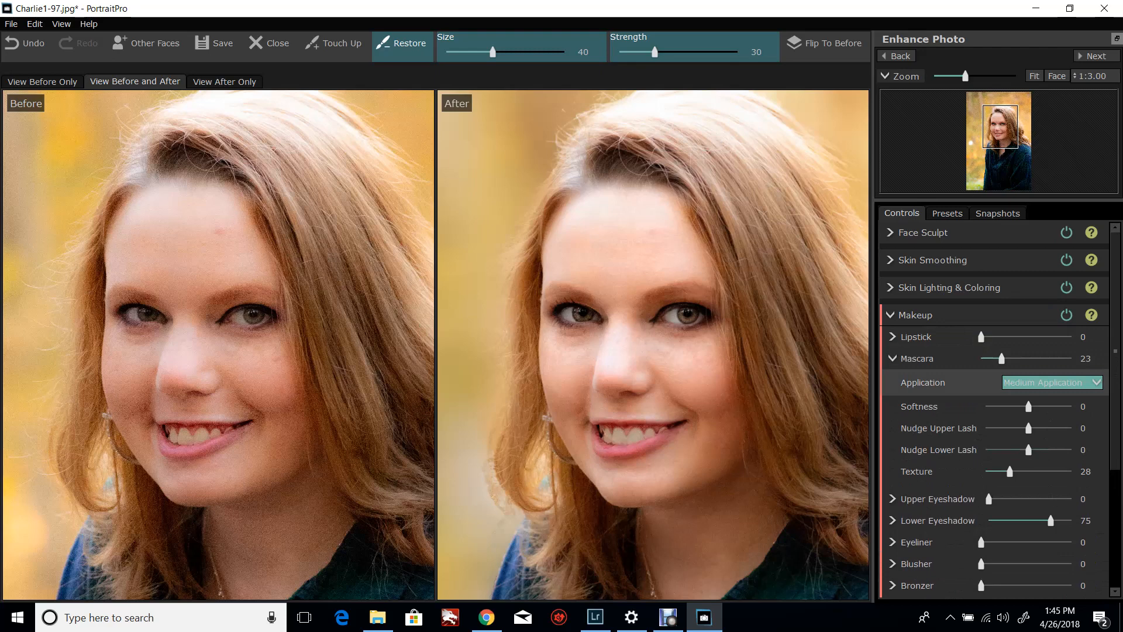
{"action": "left_click", "coordinate": [1046, 382]}
{"action": "left_click", "coordinate": [1047, 420]}
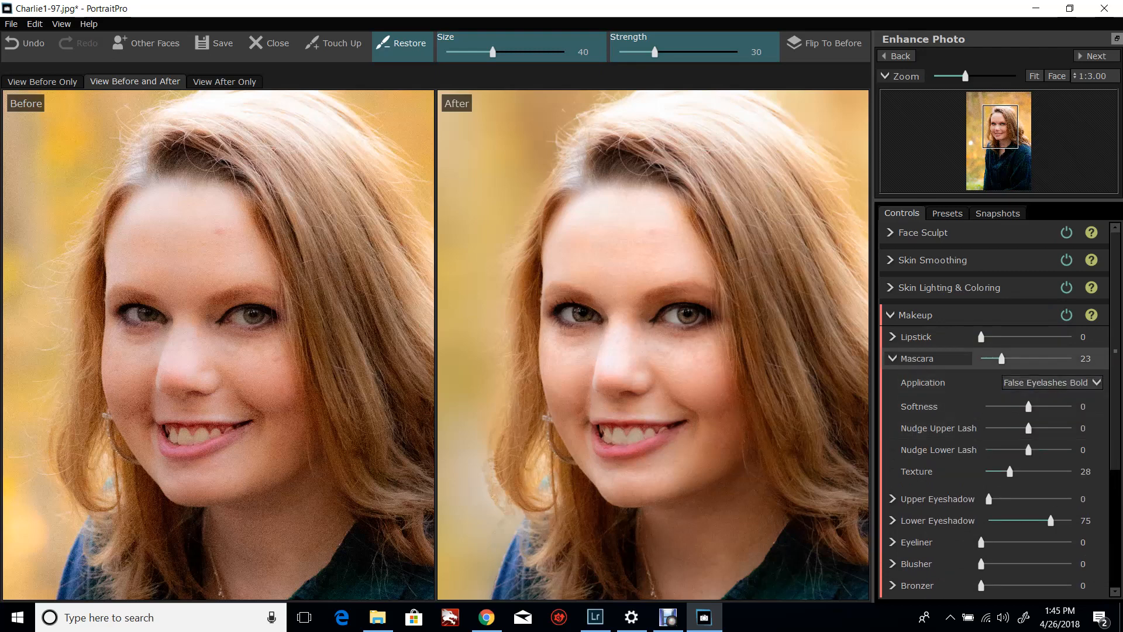
{"action": "left_click_drag", "start_coordinate": [1001, 358], "coordinate": [1069, 358]}
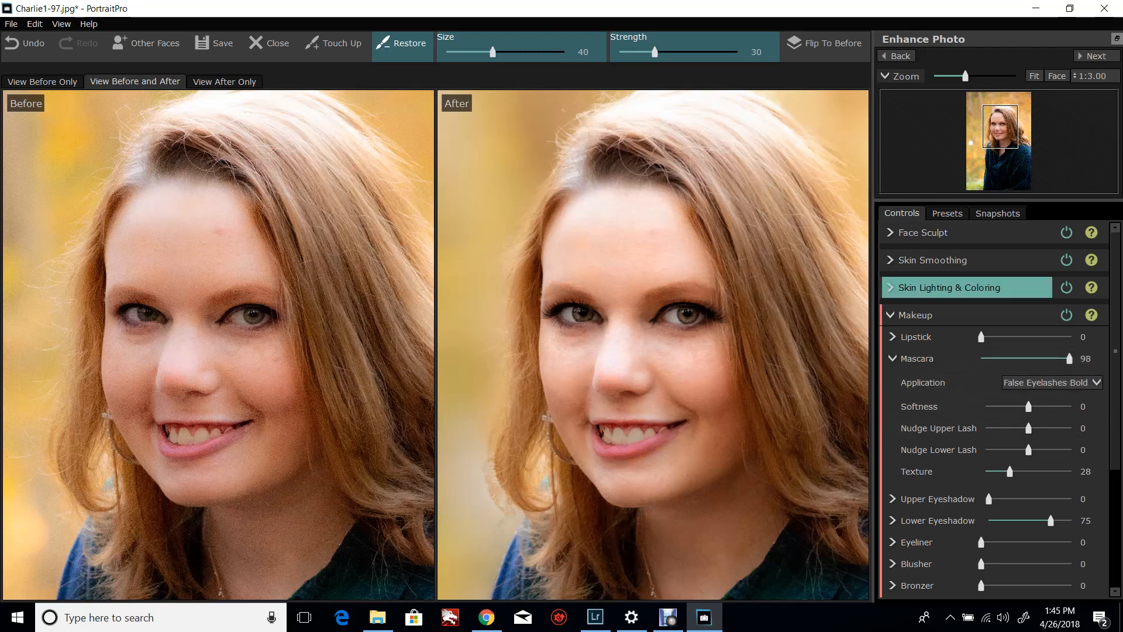
Step: Set the mascara's Nudge Upper Lash to -84 and inspect the eyes, and push it to -100
{"action": "scroll", "coordinate": [650, 344], "scroll_direction": "up", "scroll_amount": 3}
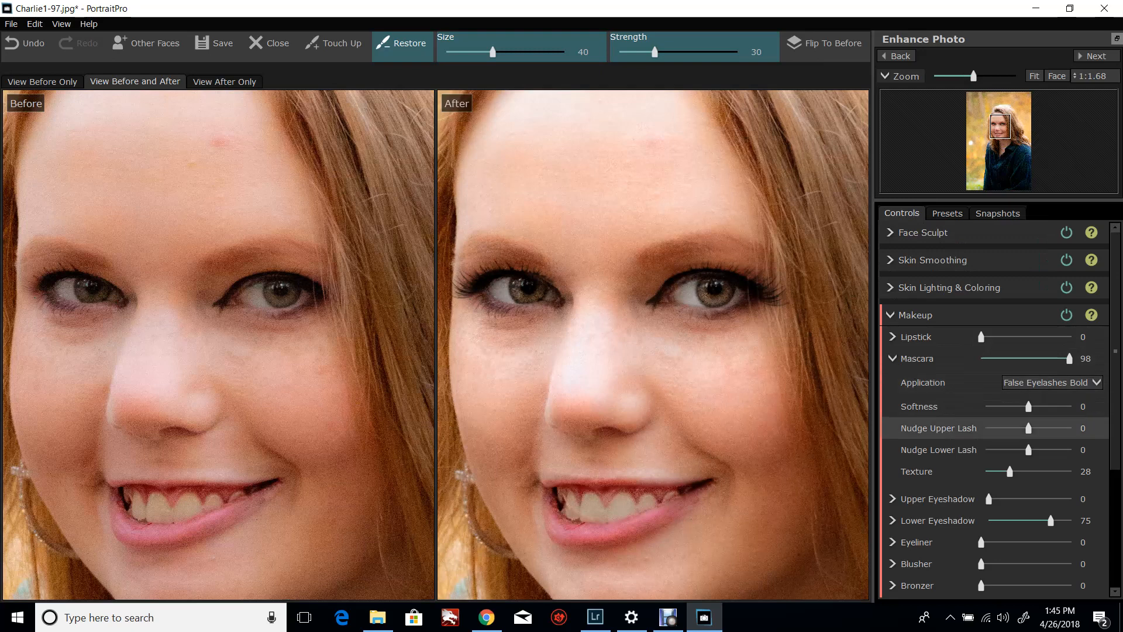
{"action": "left_click_drag", "start_coordinate": [1028, 427], "coordinate": [992, 427]}
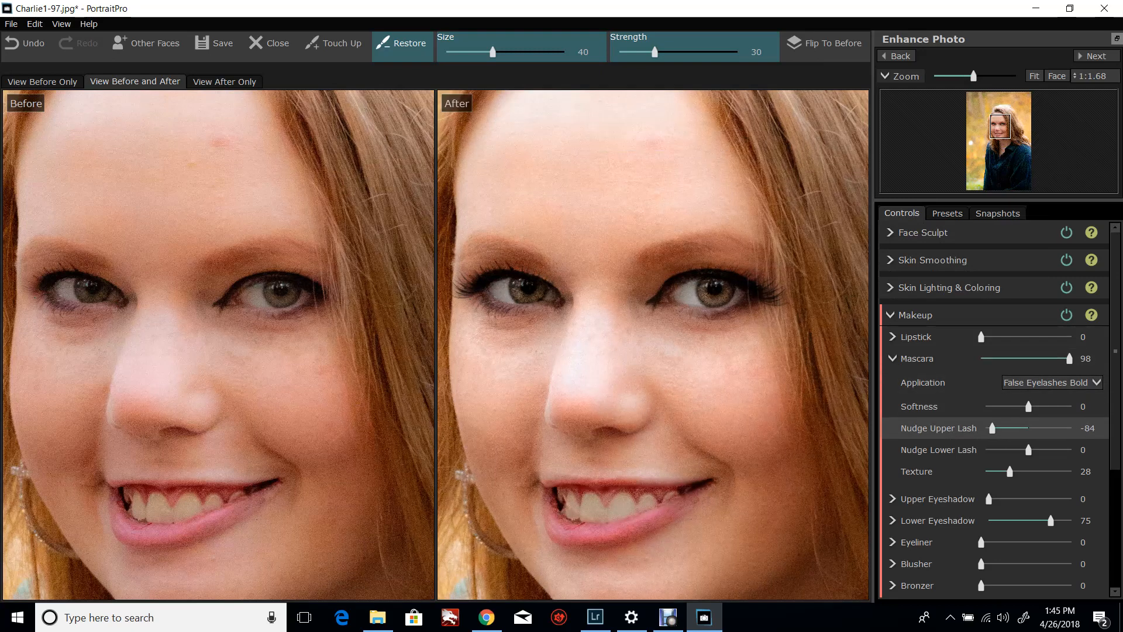
{"action": "mouse_move", "coordinate": [124, 300]}
{"action": "left_click_drag", "start_coordinate": [992, 428], "coordinate": [985, 428]}
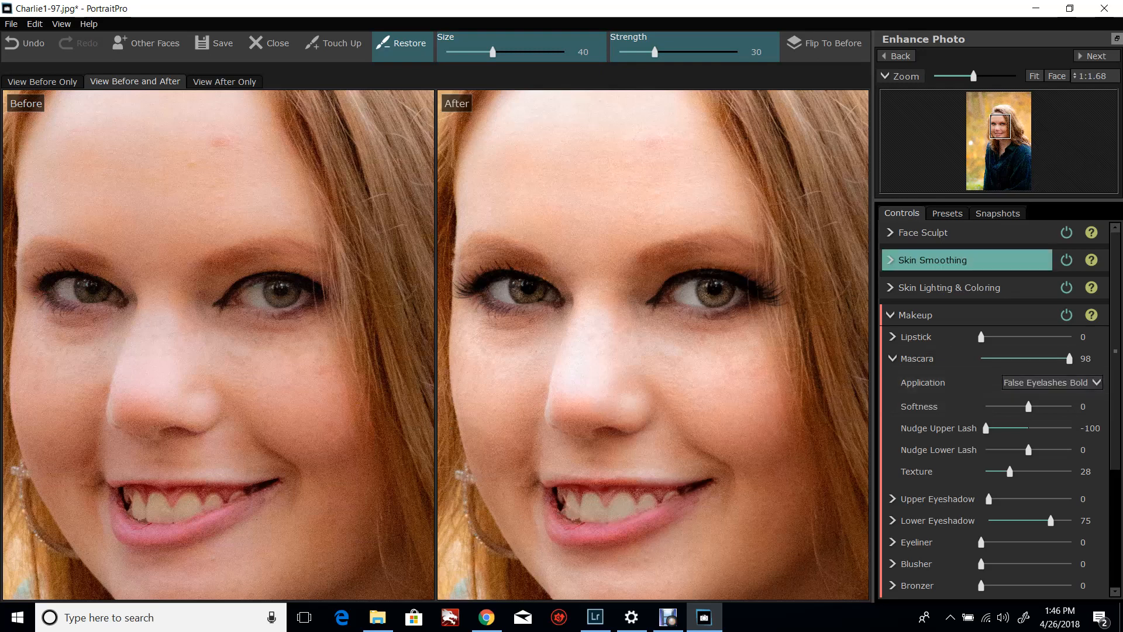
Step: Try the False Eyelashes mascara application on the whole face and return to False Eyelashes Bold
{"action": "left_click", "coordinate": [964, 76]}
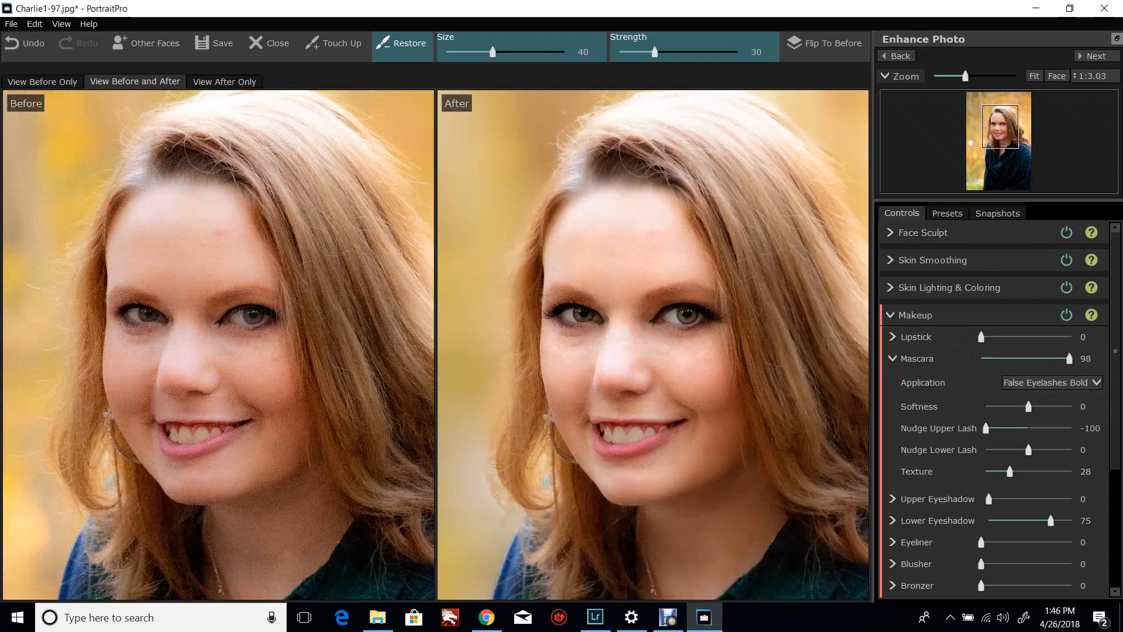
{"action": "left_click", "coordinate": [1051, 382]}
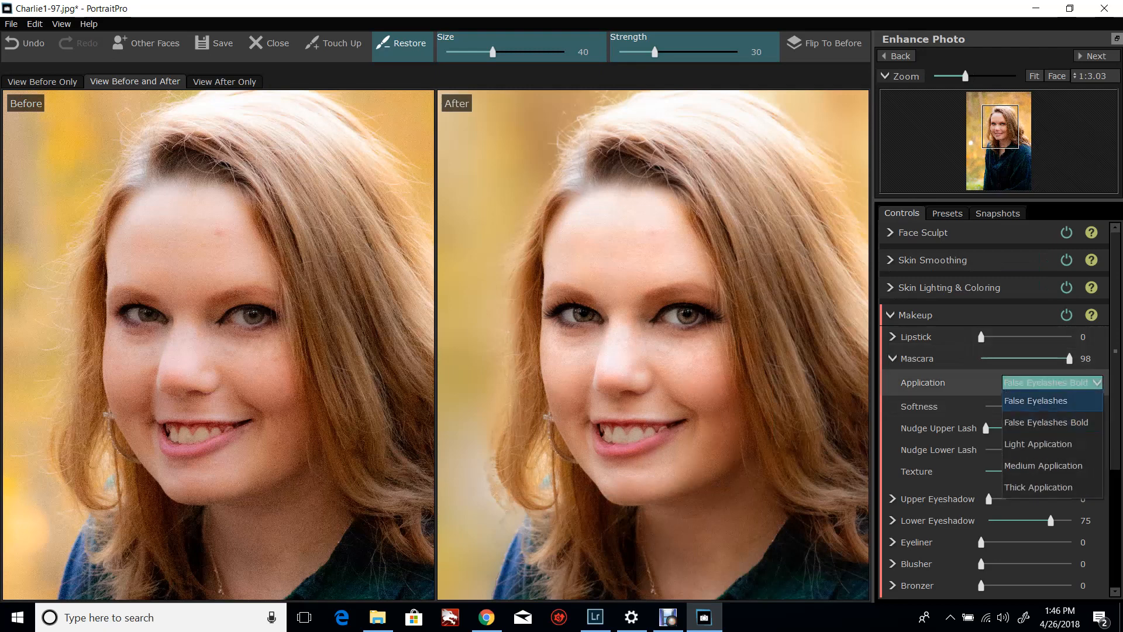
{"action": "left_click", "coordinate": [1046, 401]}
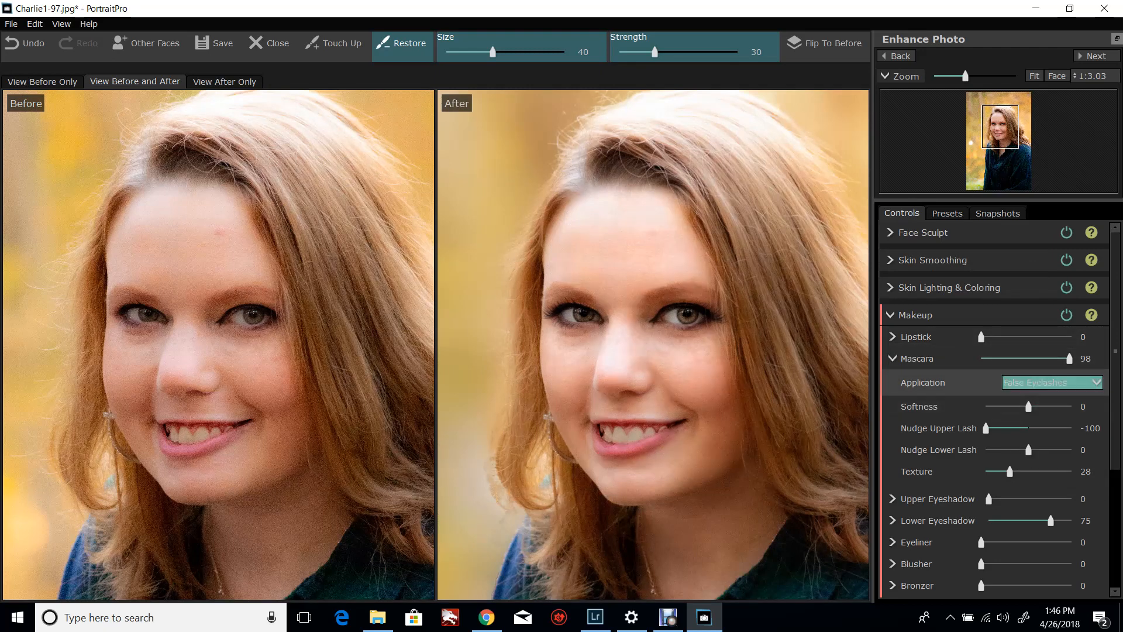
{"action": "left_click", "coordinate": [1051, 382]}
{"action": "left_click", "coordinate": [1046, 420]}
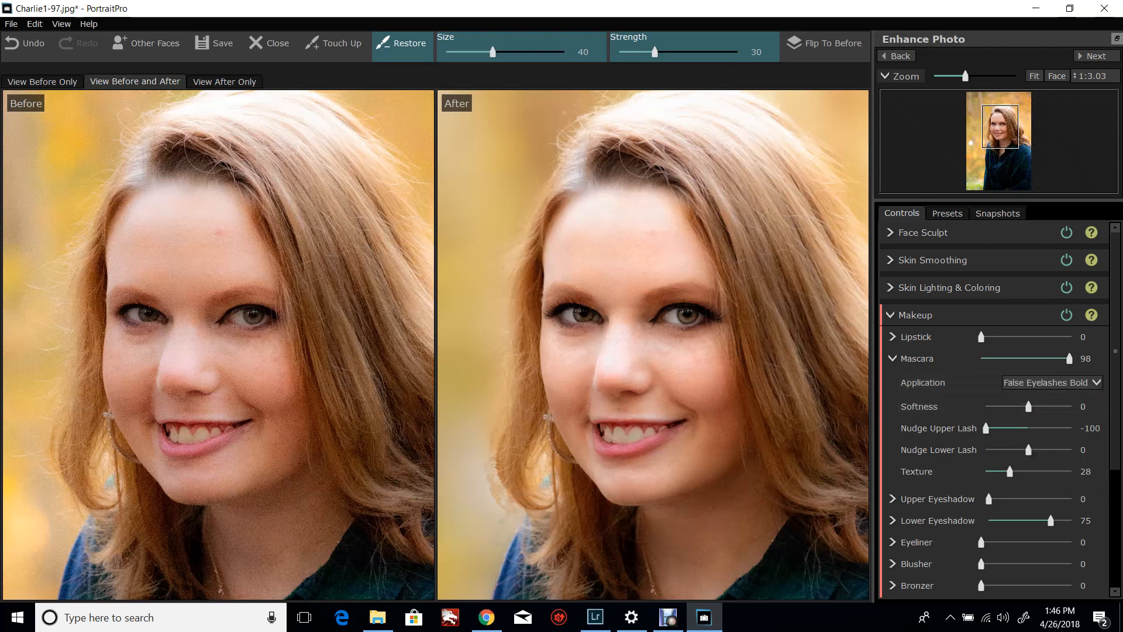
Step: Set the mascara Softness to 76
{"action": "scroll", "coordinate": [653, 345], "scroll_direction": "up", "scroll_amount": 3}
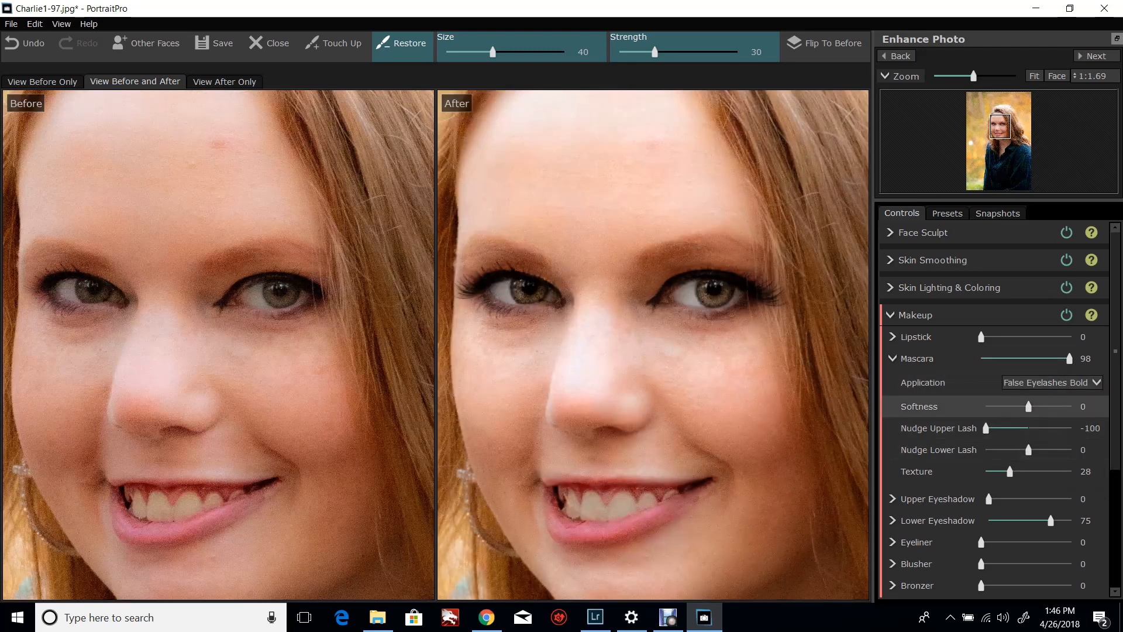
{"action": "left_click_drag", "start_coordinate": [1028, 406], "coordinate": [1061, 406]}
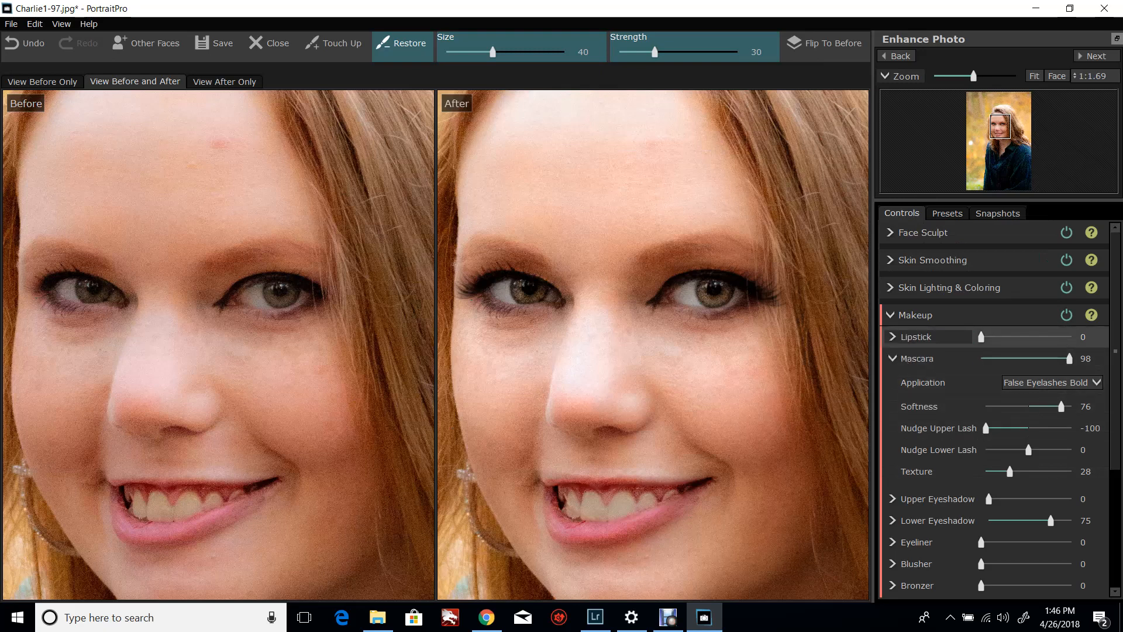
Step: Set Lipstick to 72 and reshape the mouth outline so its points follow the edges and corner of the lips
{"action": "left_click_drag", "start_coordinate": [981, 337], "coordinate": [1046, 336]}
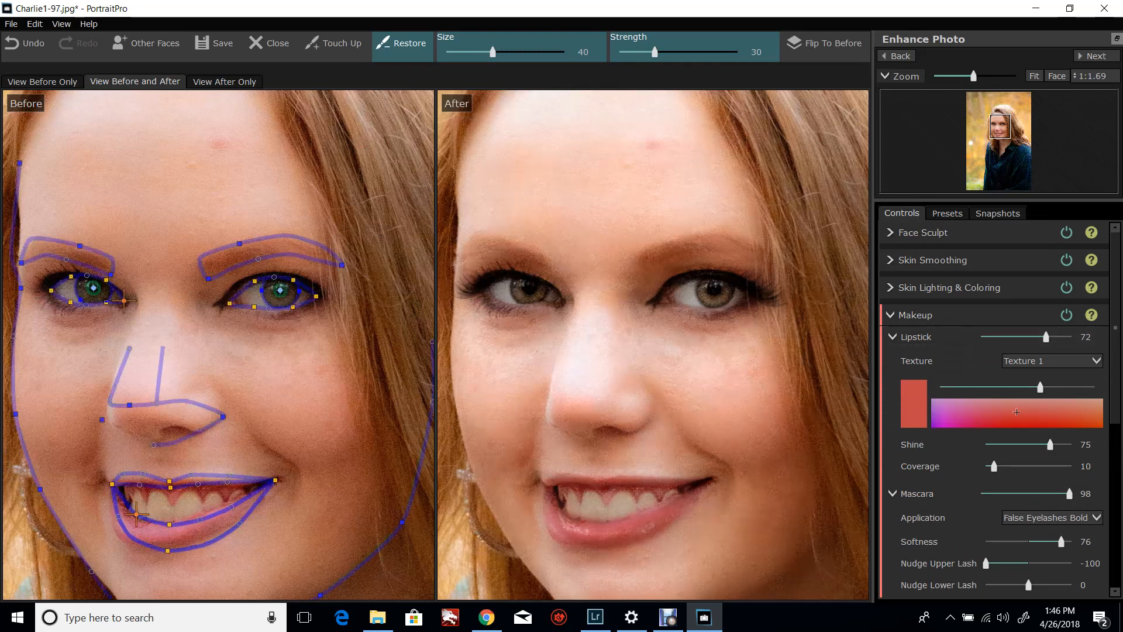
{"action": "left_click_drag", "start_coordinate": [137, 515], "coordinate": [129, 514]}
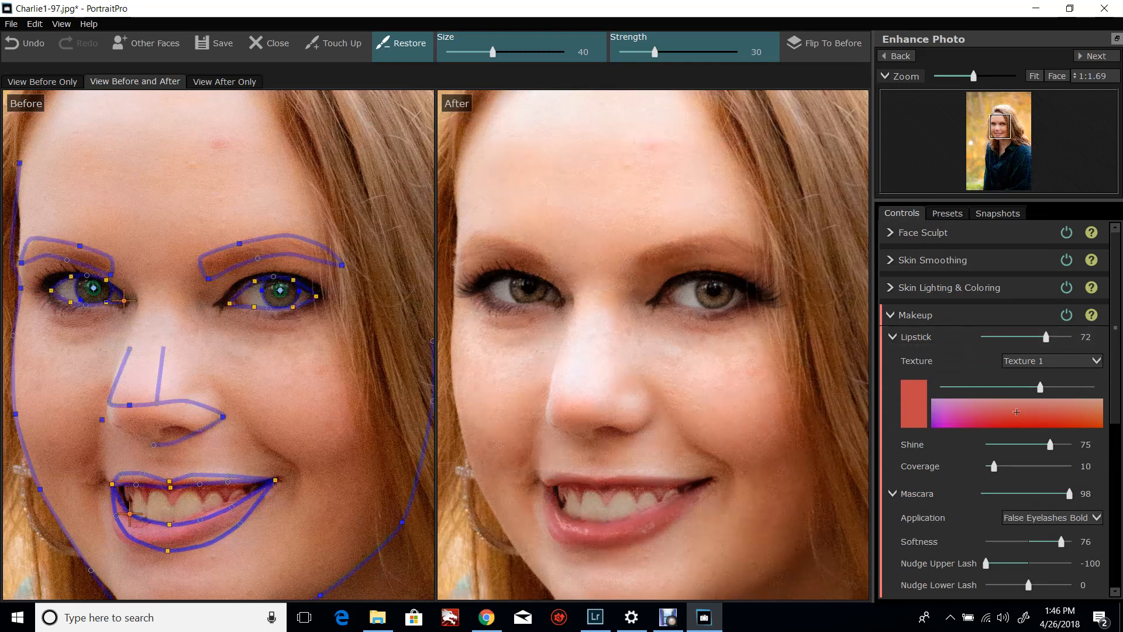
{"action": "left_click_drag", "start_coordinate": [167, 550], "coordinate": [139, 548]}
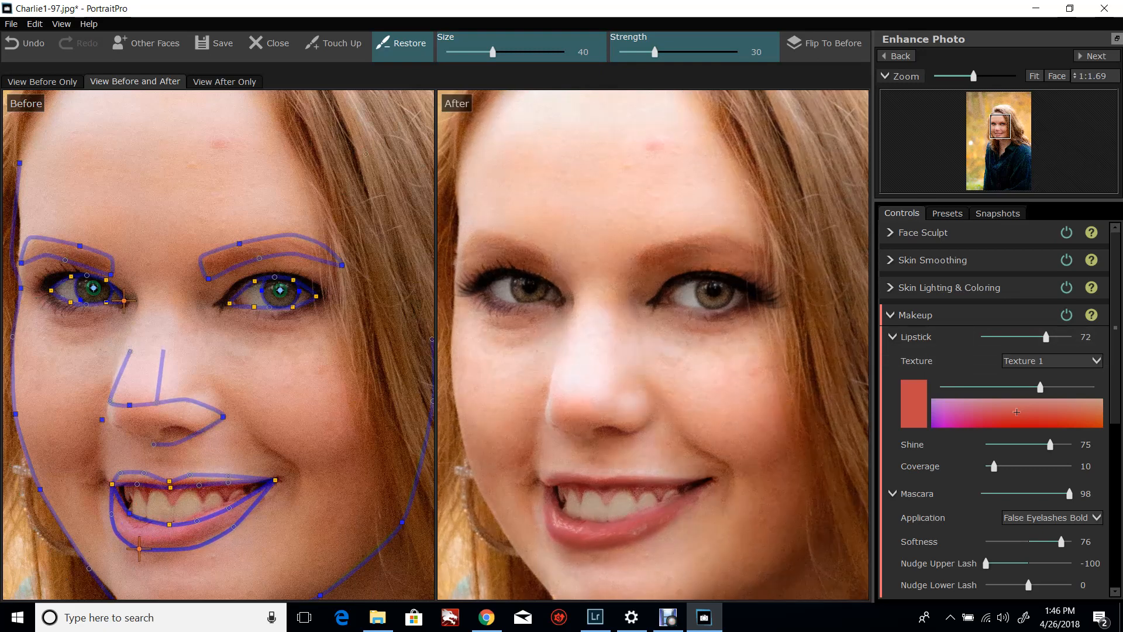
{"action": "left_click_drag", "start_coordinate": [233, 526], "coordinate": [227, 524]}
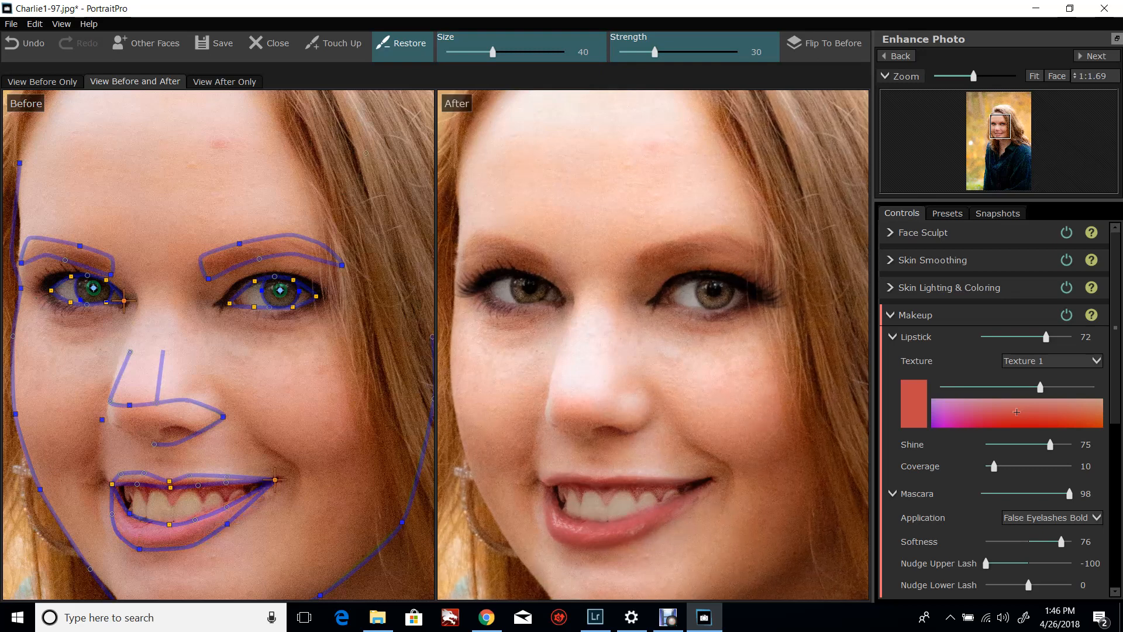
{"action": "left_click_drag", "start_coordinate": [274, 480], "coordinate": [282, 480]}
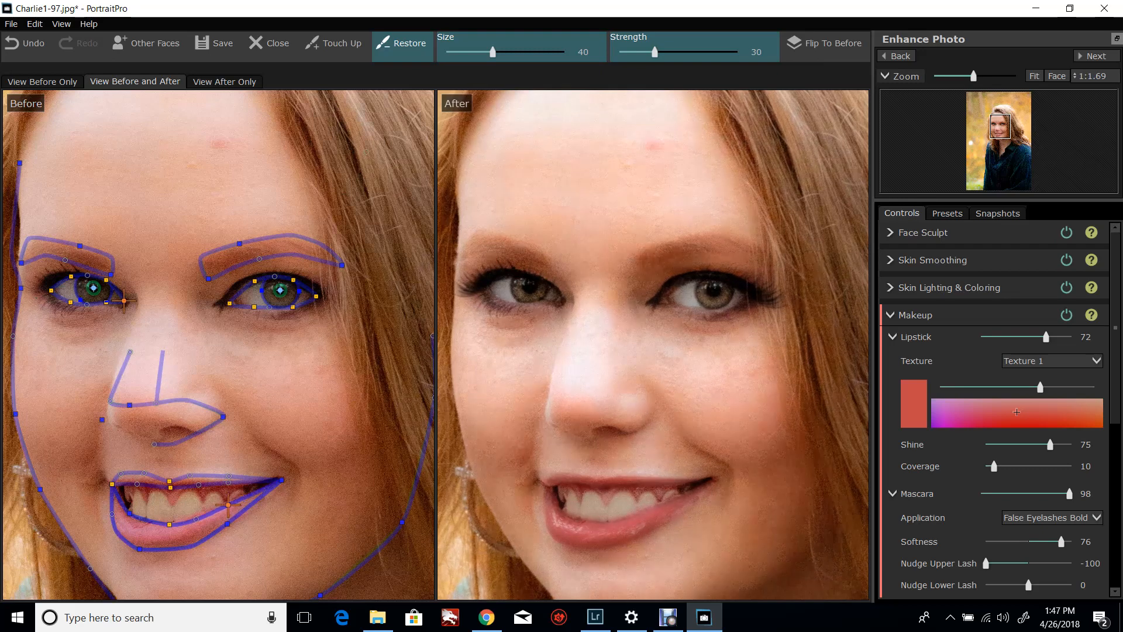
{"action": "left_click_drag", "start_coordinate": [169, 481], "coordinate": [169, 484]}
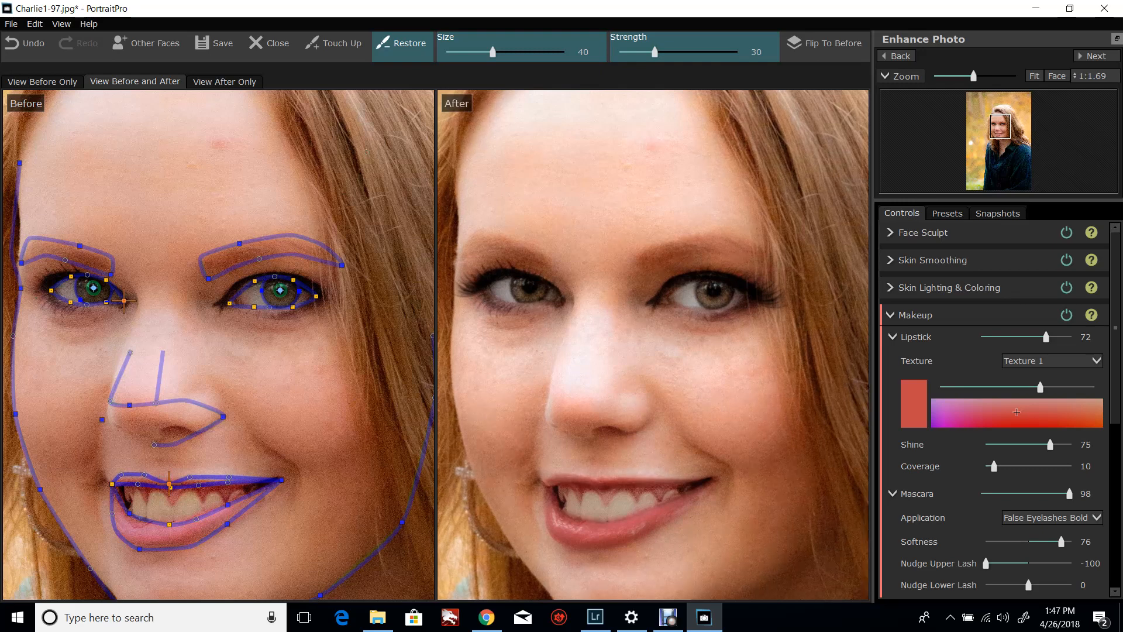
Step: Try lipstick Texture 4, Texture 3 and Texture 2 on the lips, viewing the whole face, and return to Texture 1
{"action": "left_click", "coordinate": [1052, 360]}
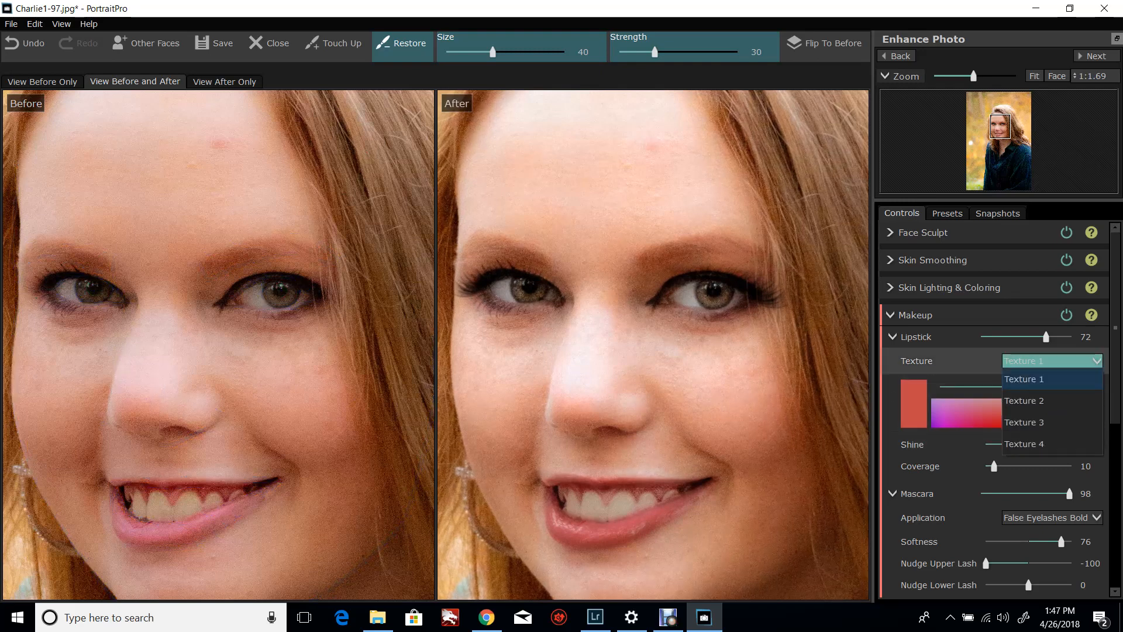
{"action": "left_click", "coordinate": [1024, 444]}
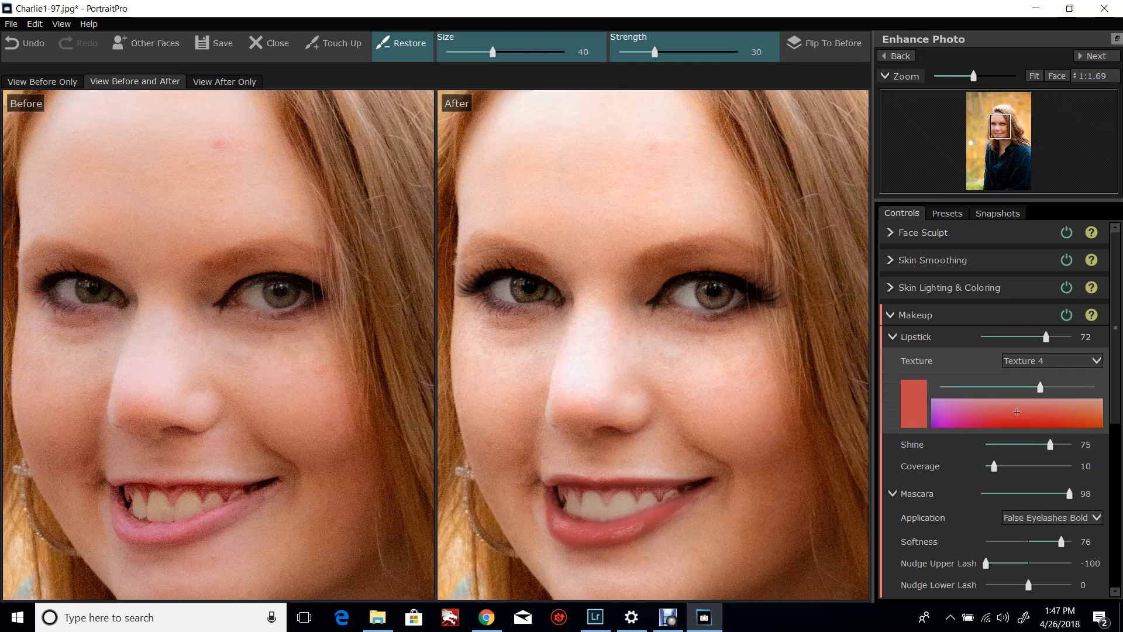
{"action": "left_click", "coordinate": [1051, 361]}
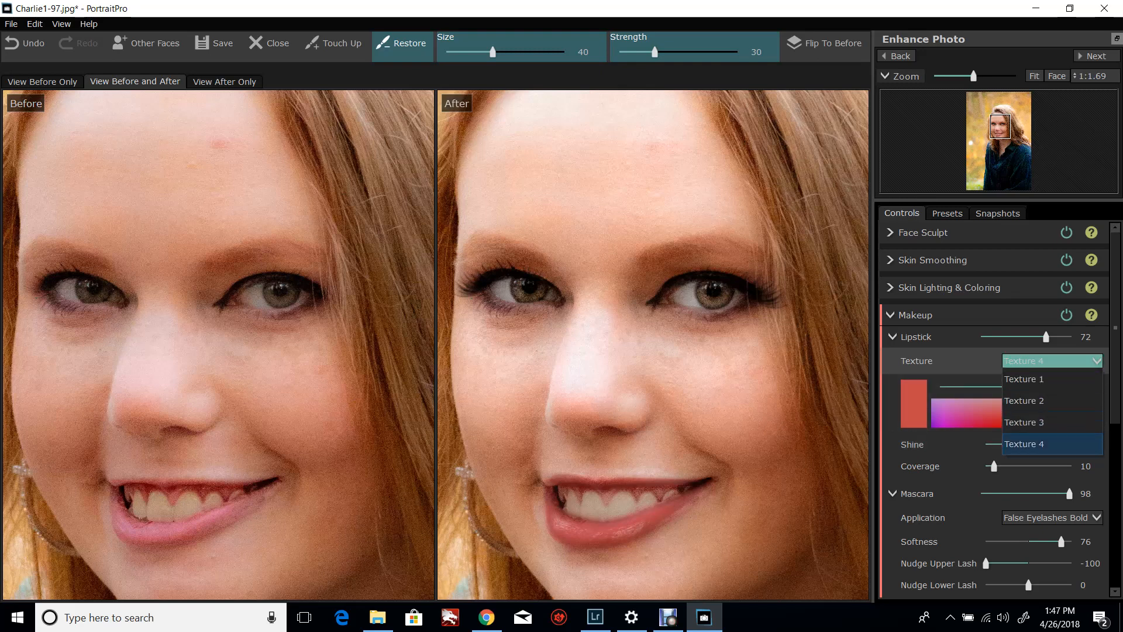
{"action": "left_click", "coordinate": [1024, 421]}
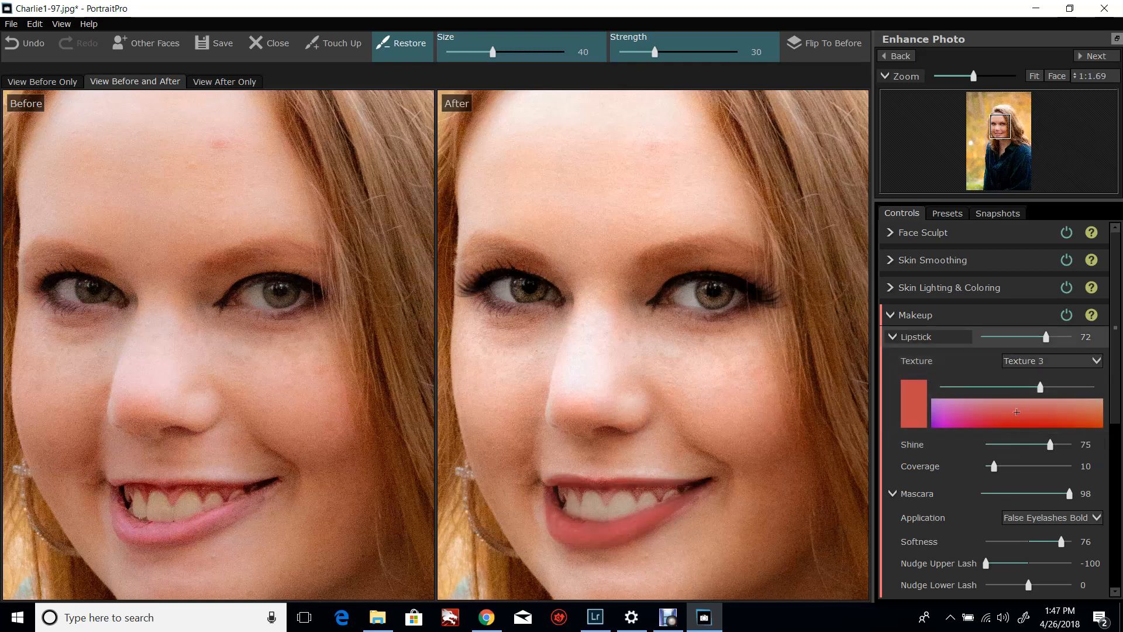
{"action": "scroll", "coordinate": [652, 344], "scroll_direction": "down", "scroll_amount": 3}
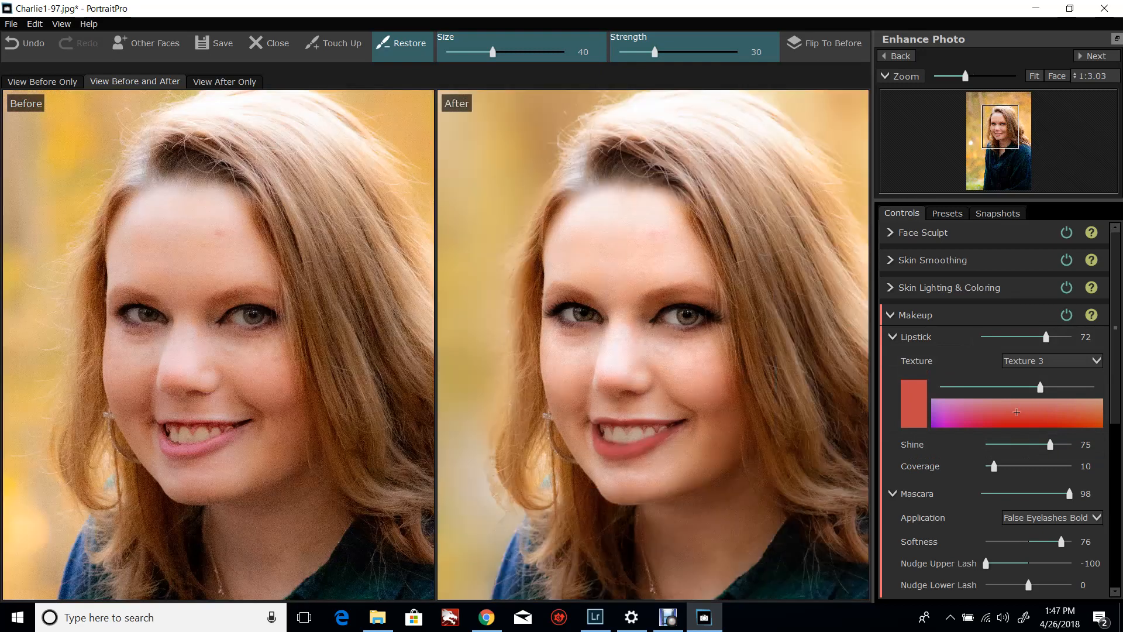
{"action": "left_click", "coordinate": [1051, 360]}
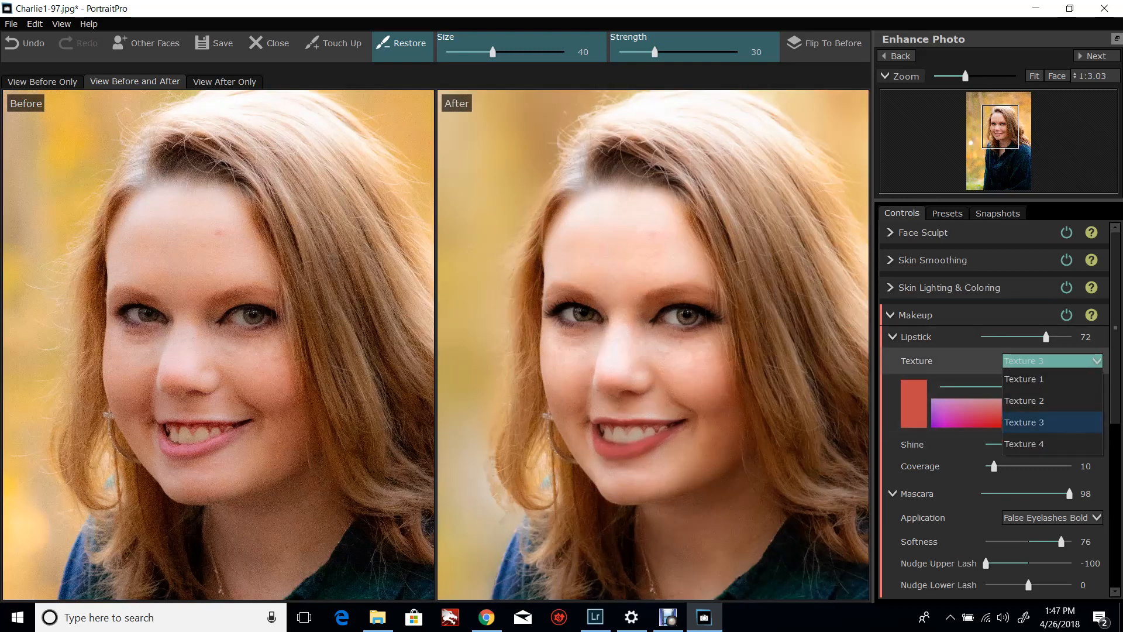
{"action": "left_click", "coordinate": [1051, 422]}
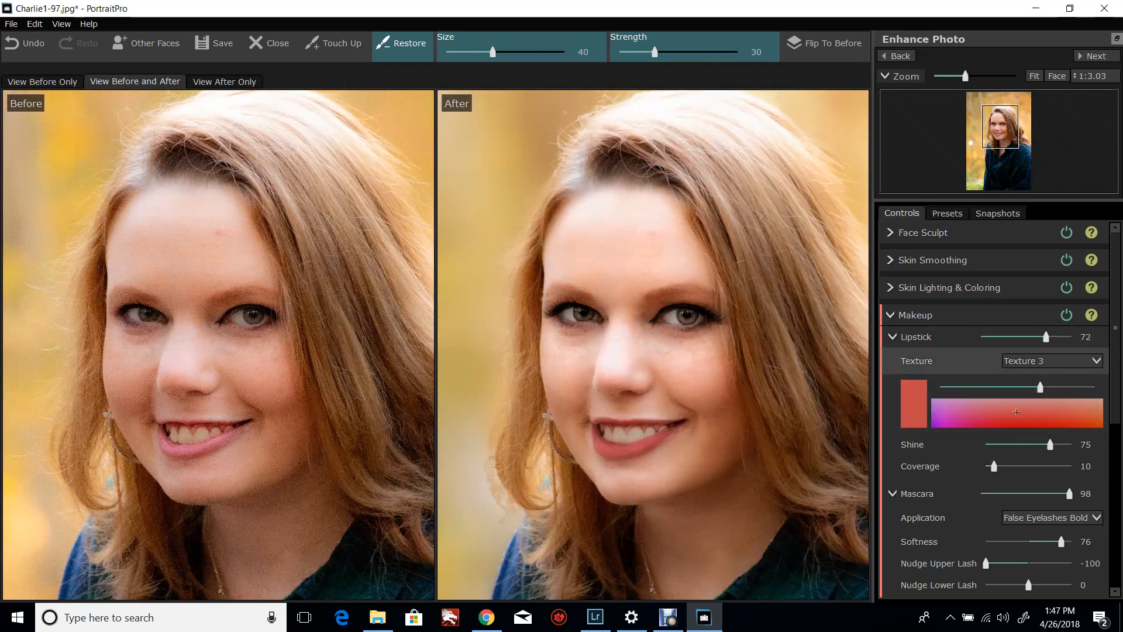
{"action": "left_click", "coordinate": [1051, 360]}
{"action": "left_click", "coordinate": [1051, 400]}
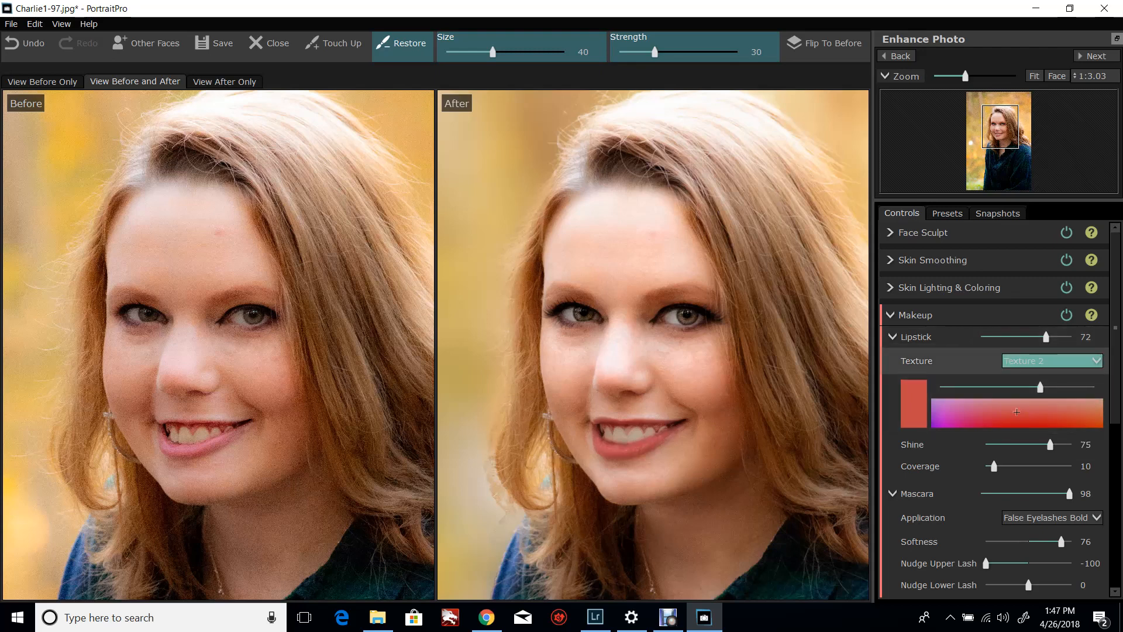
{"action": "left_click", "coordinate": [1051, 360]}
{"action": "left_click", "coordinate": [1051, 379]}
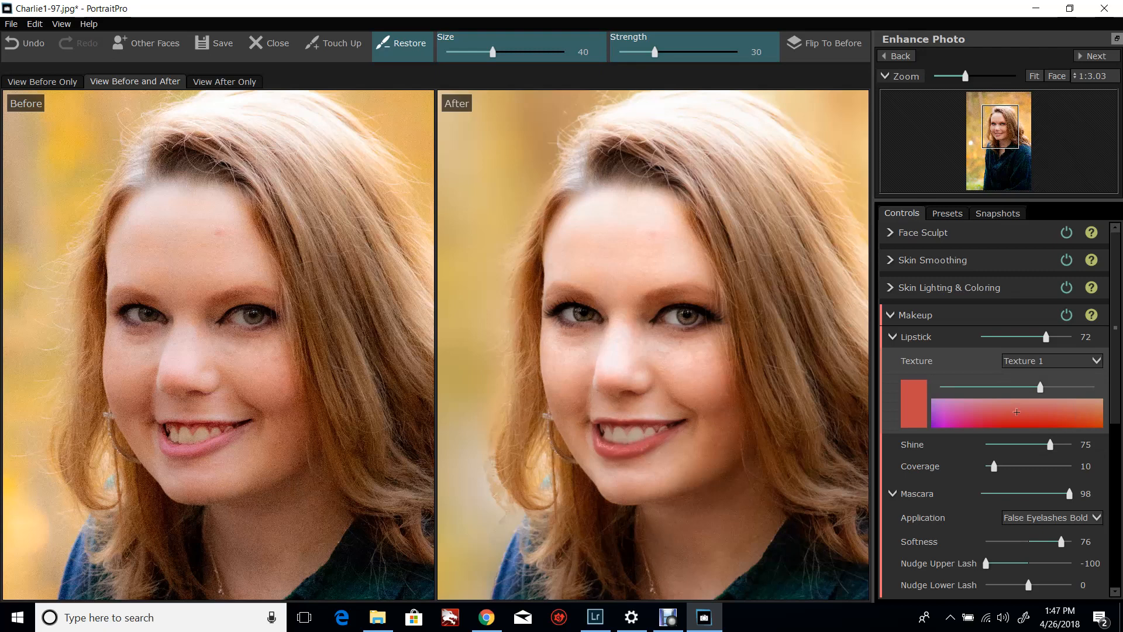
Step: Compare lipstick Texture 4 and Texture 3 once more and switch back to Texture 1
{"action": "left_click", "coordinate": [1051, 361]}
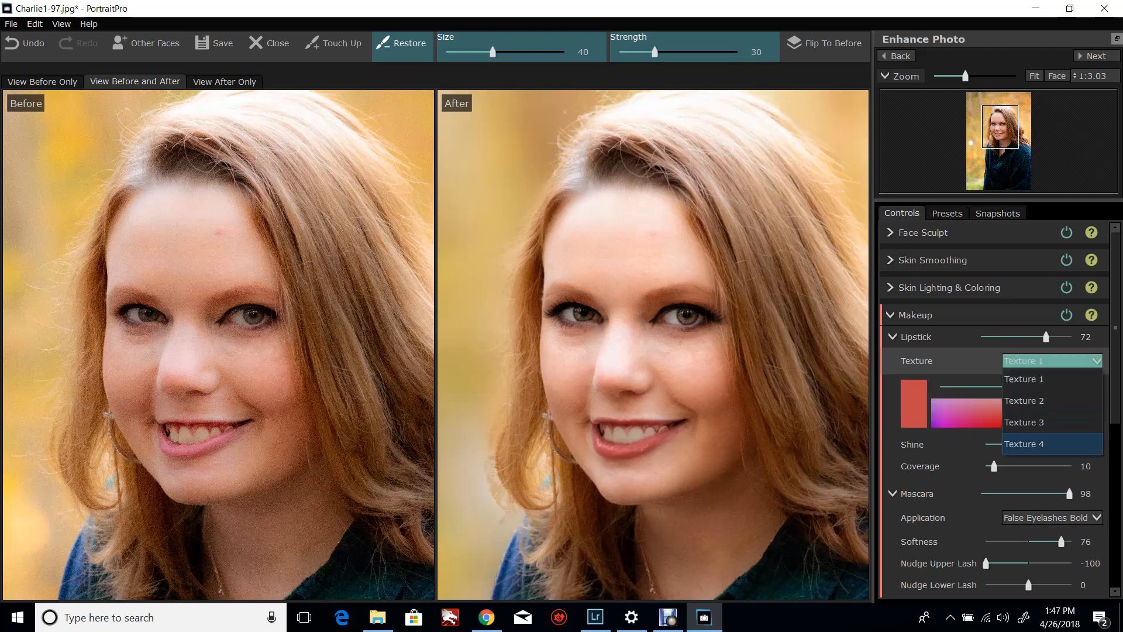
{"action": "left_click", "coordinate": [1051, 443]}
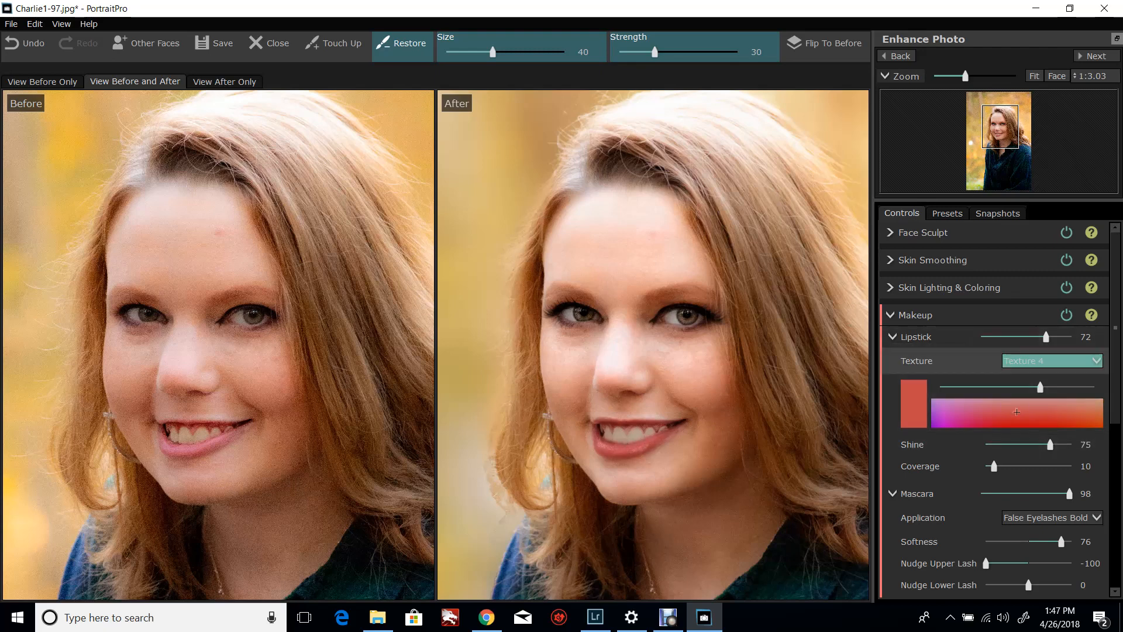
{"action": "left_click", "coordinate": [1051, 361]}
{"action": "left_click", "coordinate": [1051, 421]}
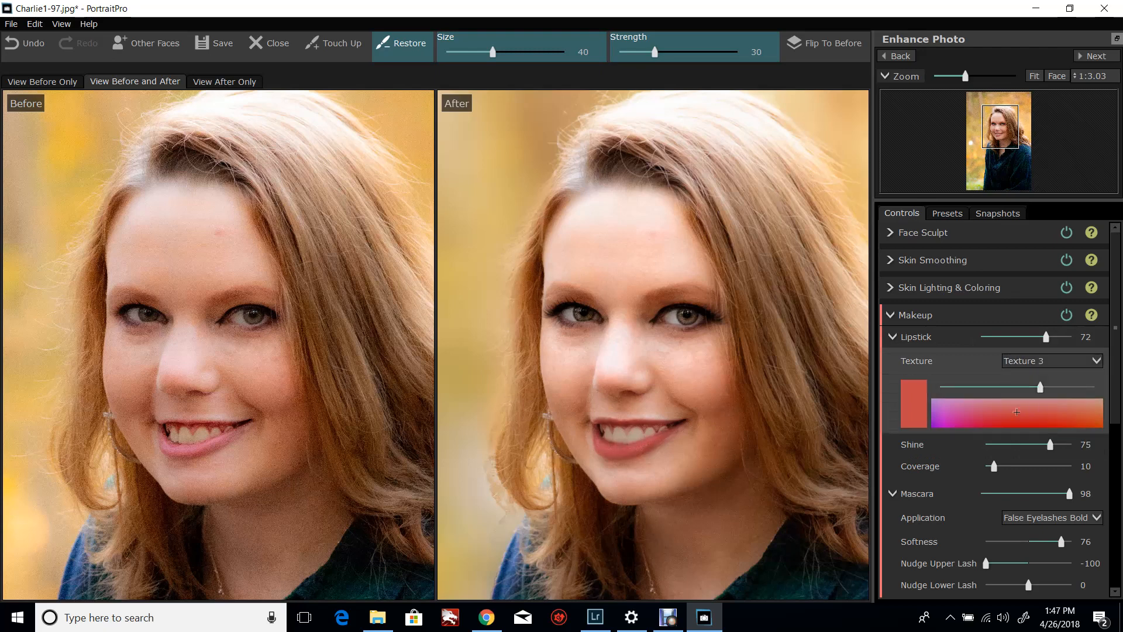
{"action": "left_click", "coordinate": [1051, 360]}
{"action": "left_click", "coordinate": [1051, 380]}
Step: Try a deep red and a pale coral lipstick, brighten the colour slightly, and settle on an orange-red shade
{"action": "left_click_drag", "start_coordinate": [1017, 412], "coordinate": [985, 426]}
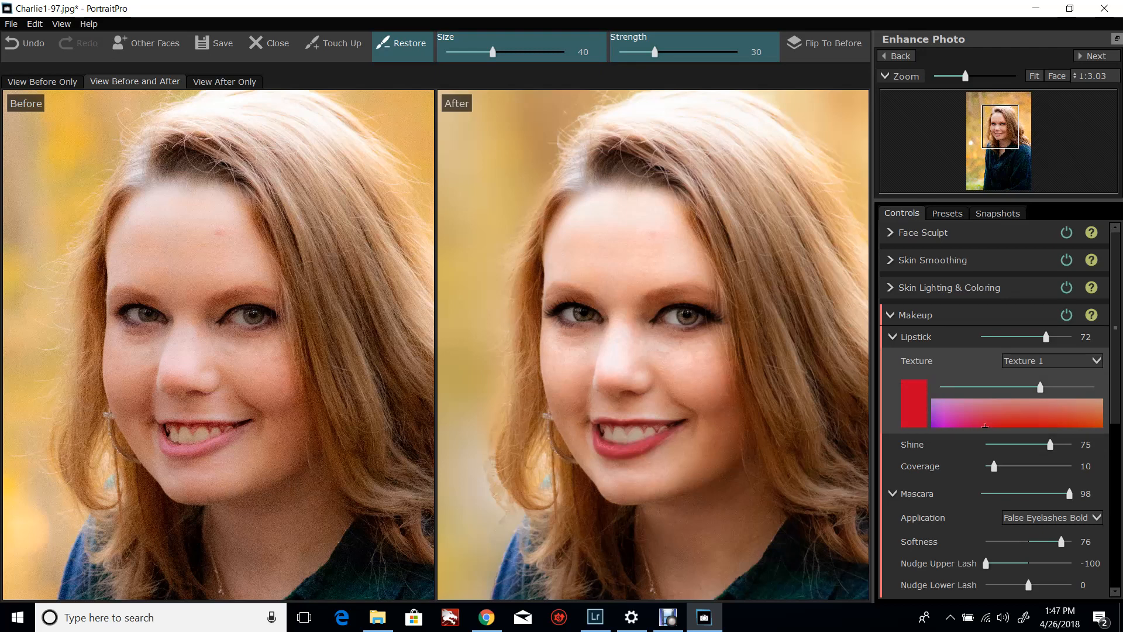
{"action": "mouse_move", "coordinate": [1039, 387]}
{"action": "left_mouse_down"}
{"action": "mouse_move", "coordinate": [1069, 387]}
{"action": "mouse_move", "coordinate": [995, 388]}
{"action": "mouse_move", "coordinate": [1015, 388]}
{"action": "mouse_move", "coordinate": [1011, 416]}
{"action": "mouse_move", "coordinate": [1044, 387]}
{"action": "left_mouse_up"}
{"action": "left_click", "coordinate": [1007, 412]}
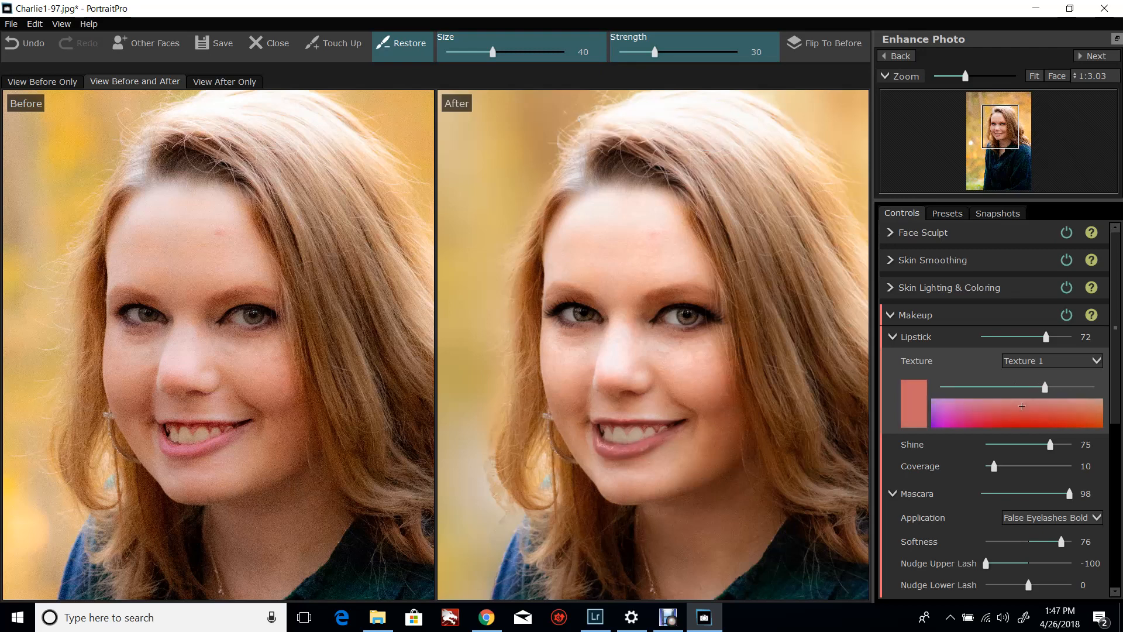
{"action": "scroll", "coordinate": [652, 344], "scroll_direction": "down", "scroll_amount": 3}
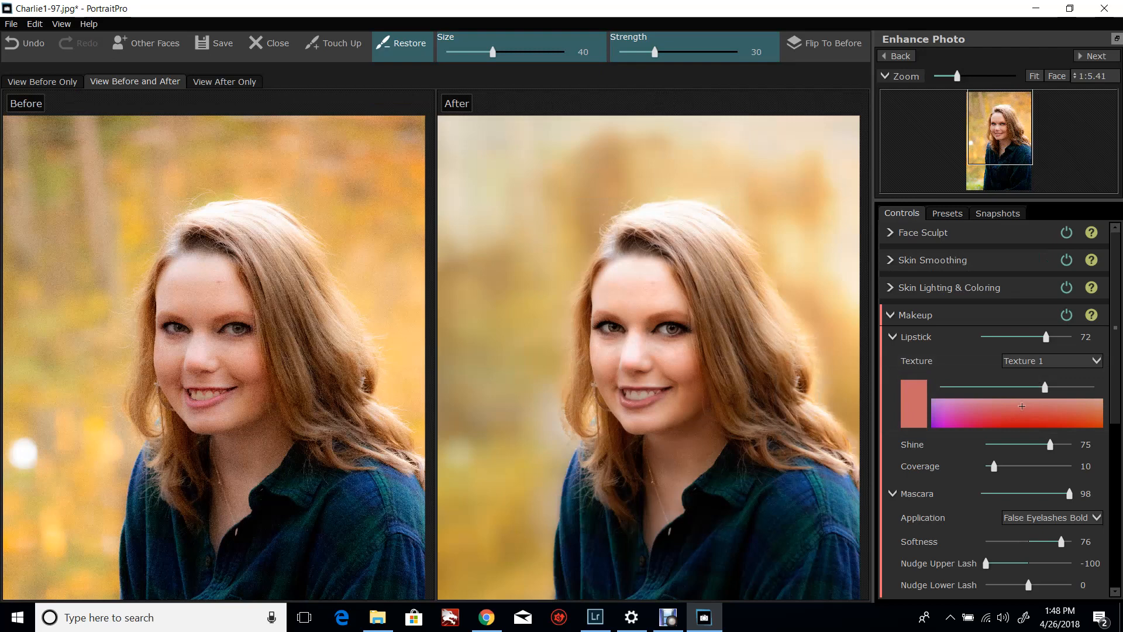
{"action": "mouse_move", "coordinate": [1022, 406]}
{"action": "left_mouse_down"}
{"action": "mouse_move", "coordinate": [1012, 402]}
{"action": "mouse_move", "coordinate": [1045, 412]}
{"action": "left_mouse_up"}
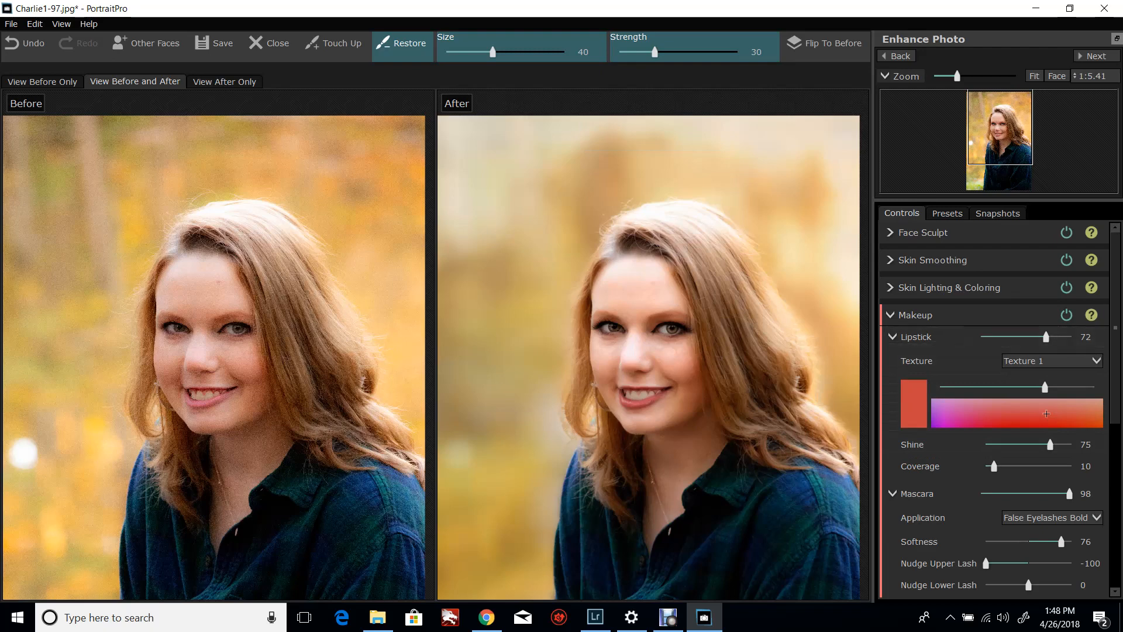
Step: Add Blusher at 43 with the Oval face shape and give it a stronger coral-red colour
{"action": "right_click", "coordinate": [1115, 360]}
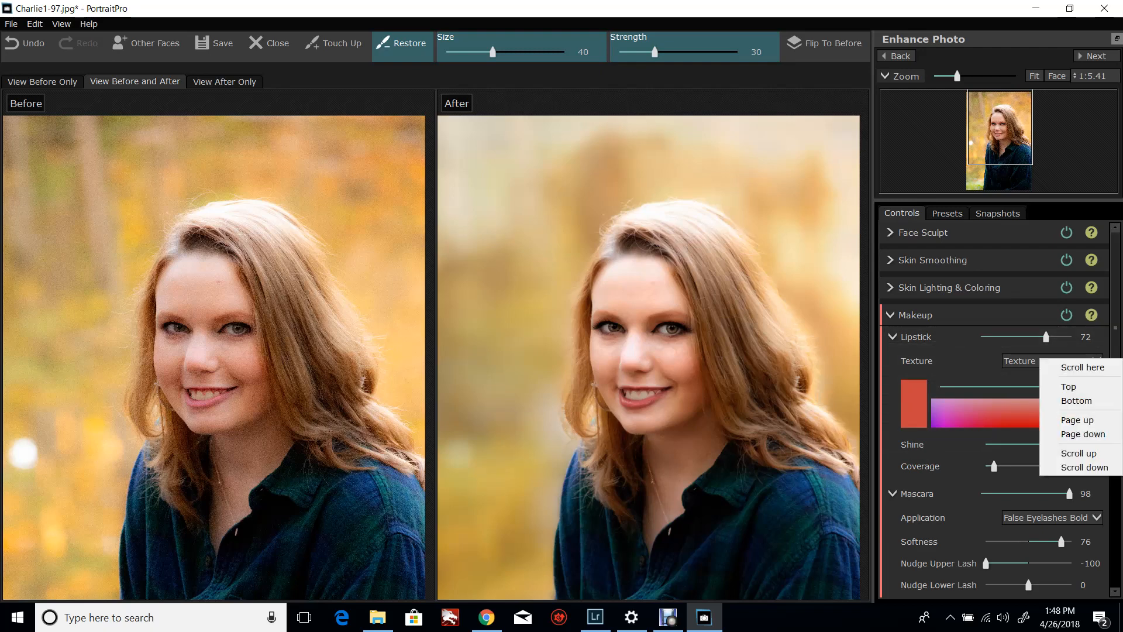
{"action": "left_click", "coordinate": [1078, 465]}
{"action": "scroll", "coordinate": [994, 409], "scroll_direction": "down", "scroll_amount": 5}
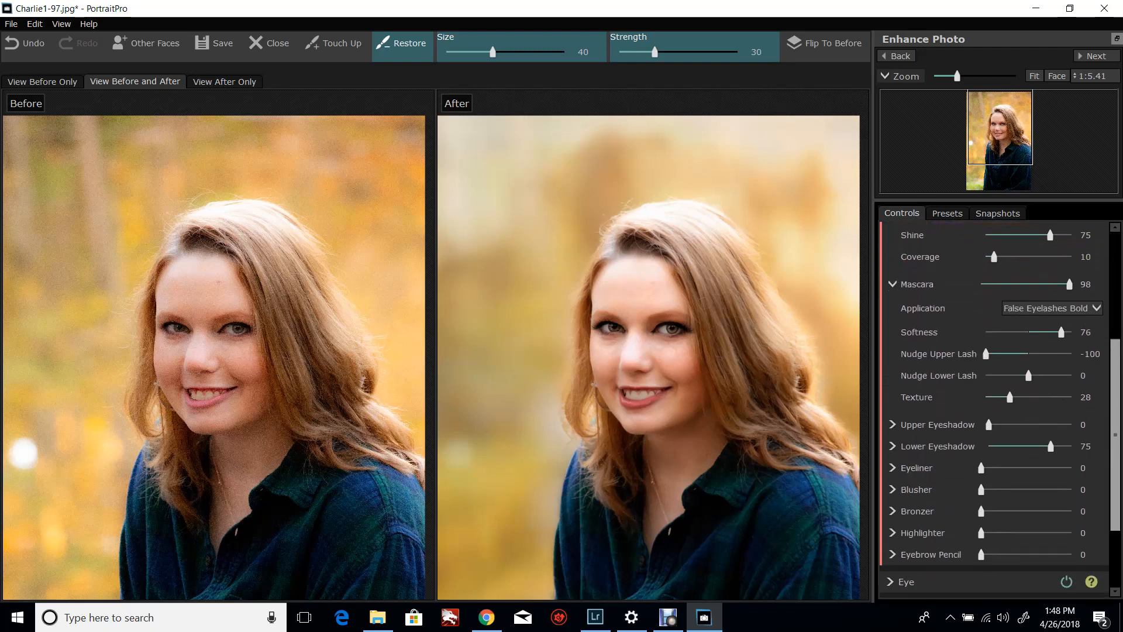
{"action": "scroll", "coordinate": [652, 345], "scroll_direction": "up", "scroll_amount": 3}
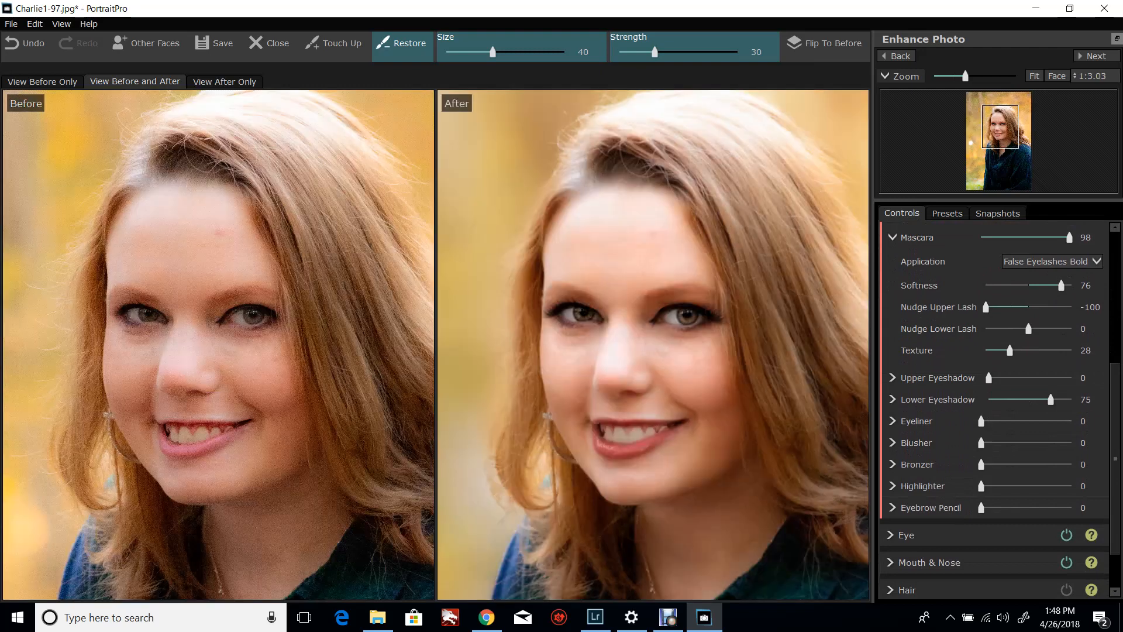
{"action": "left_click", "coordinate": [901, 443]}
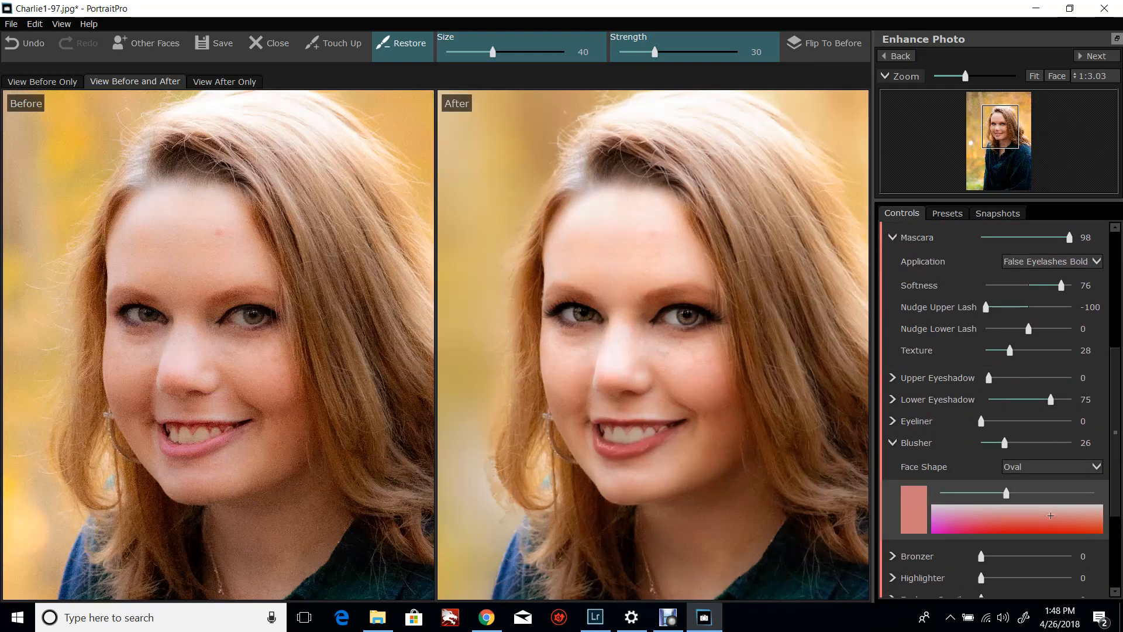
{"action": "left_click", "coordinate": [1021, 518]}
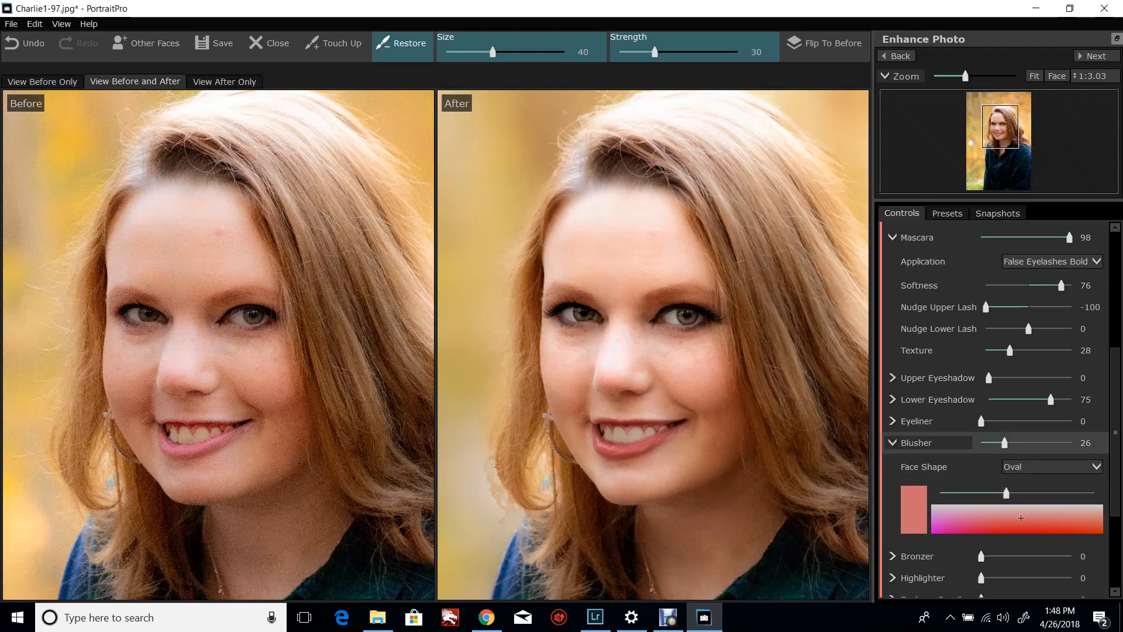
{"action": "left_click_drag", "start_coordinate": [1004, 442], "coordinate": [1019, 442]}
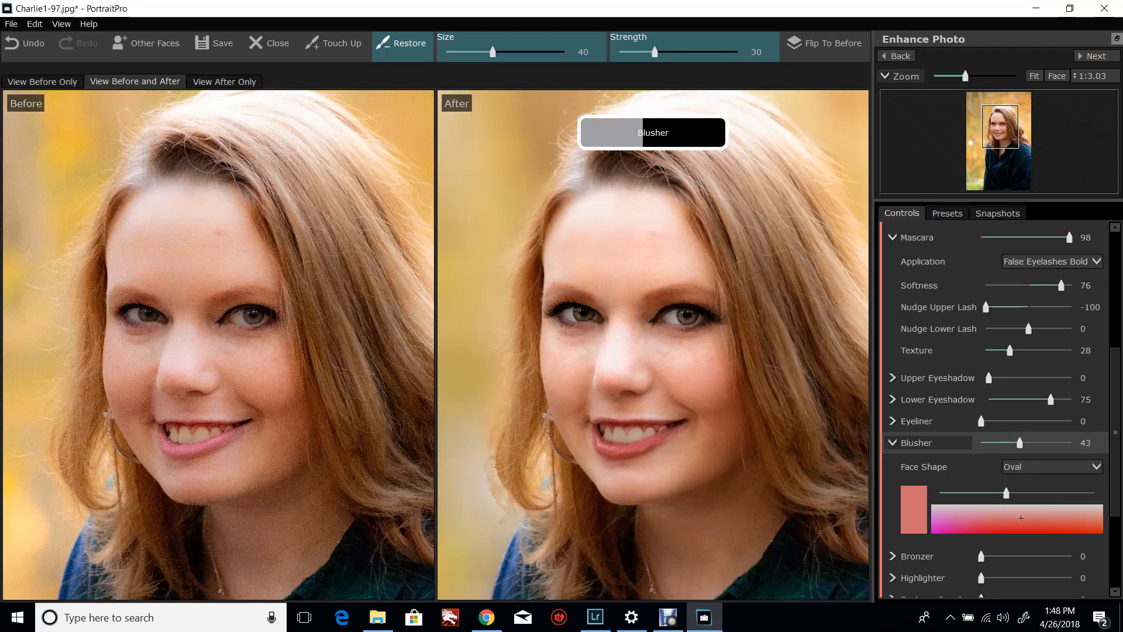
{"action": "left_click_drag", "start_coordinate": [1020, 517], "coordinate": [1021, 521]}
Step: Try Bronzer at 22 on the face and reset it to 0
{"action": "scroll", "coordinate": [994, 465], "scroll_direction": "down", "scroll_amount": 3}
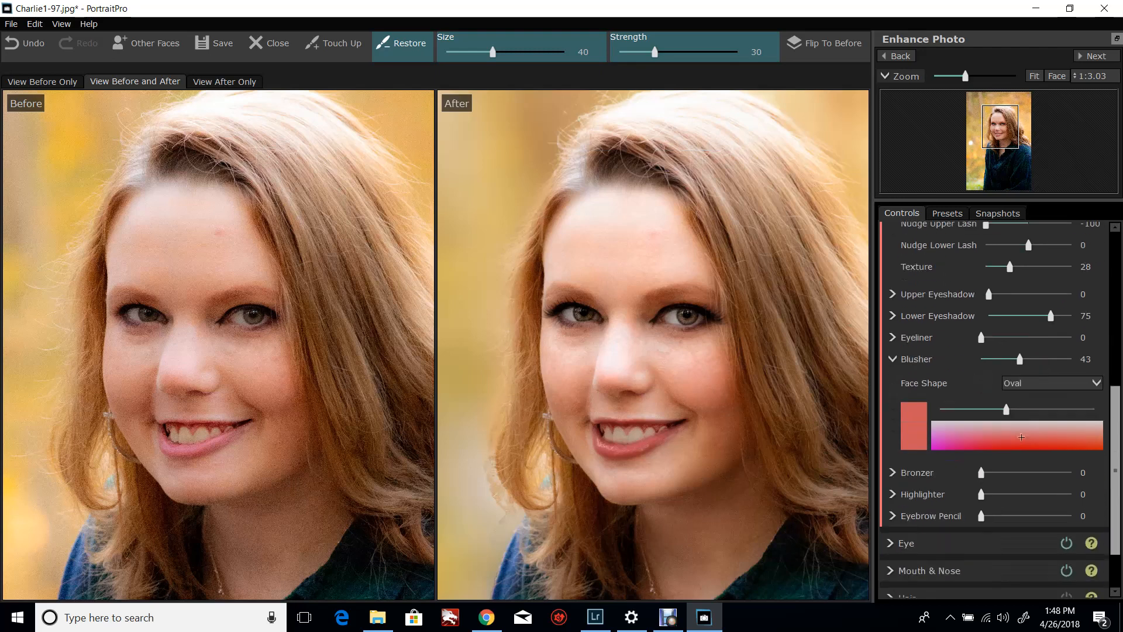
{"action": "mouse_move", "coordinate": [981, 463]}
{"action": "left_mouse_down"}
{"action": "mouse_move", "coordinate": [1036, 464]}
{"action": "mouse_move", "coordinate": [1000, 464]}
{"action": "left_mouse_up"}
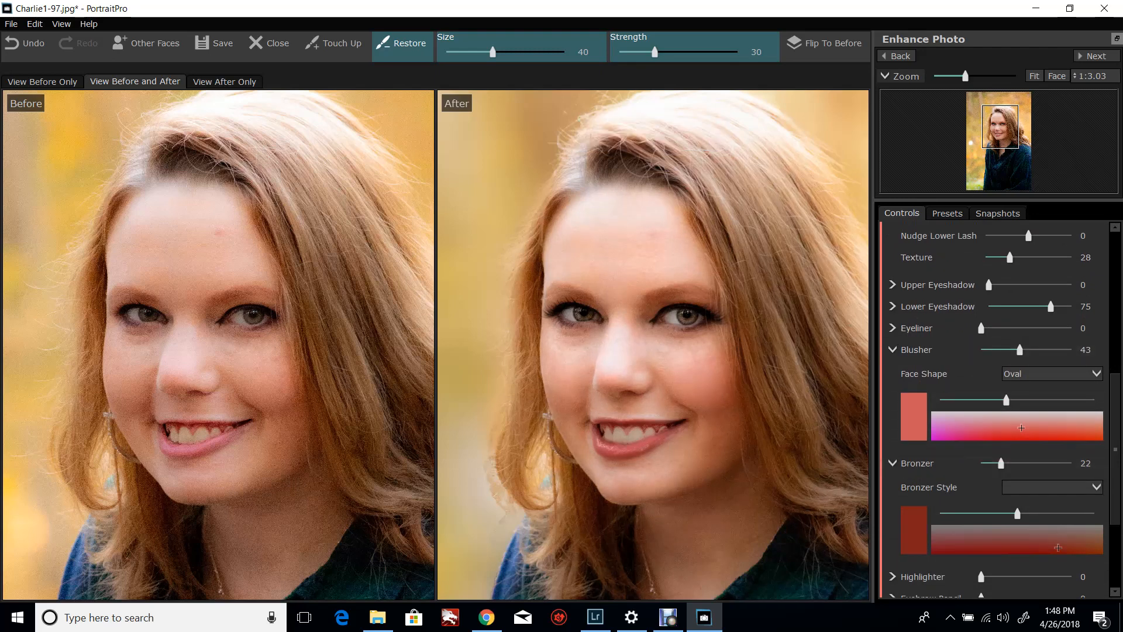
{"action": "scroll", "coordinate": [653, 344], "scroll_direction": "down", "scroll_amount": 3}
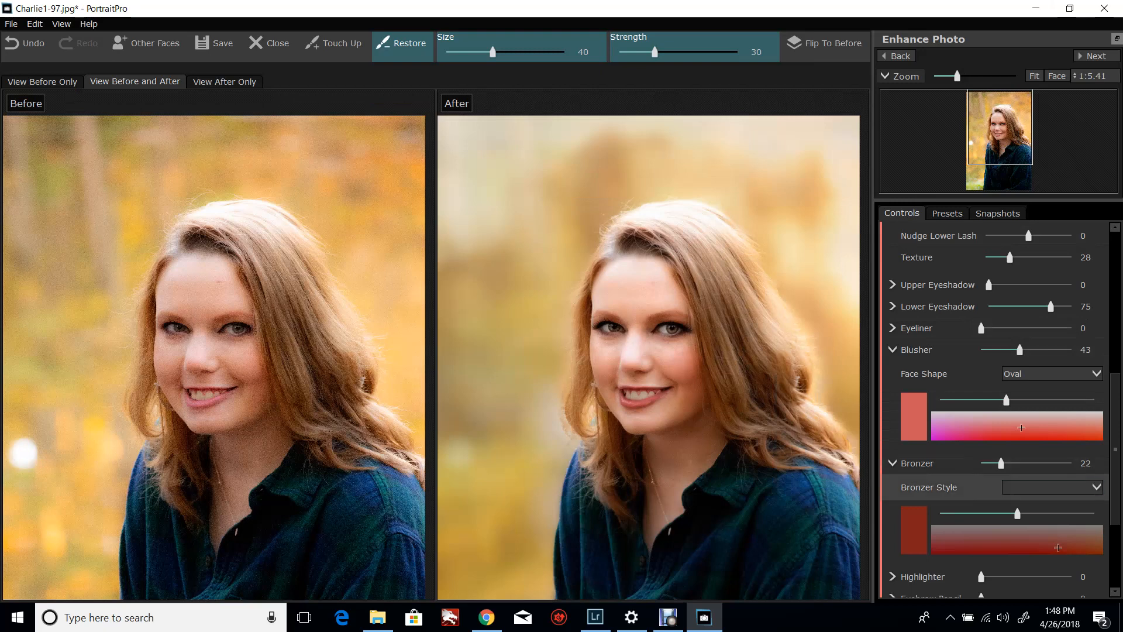
{"action": "left_click_drag", "start_coordinate": [1000, 463], "coordinate": [980, 463]}
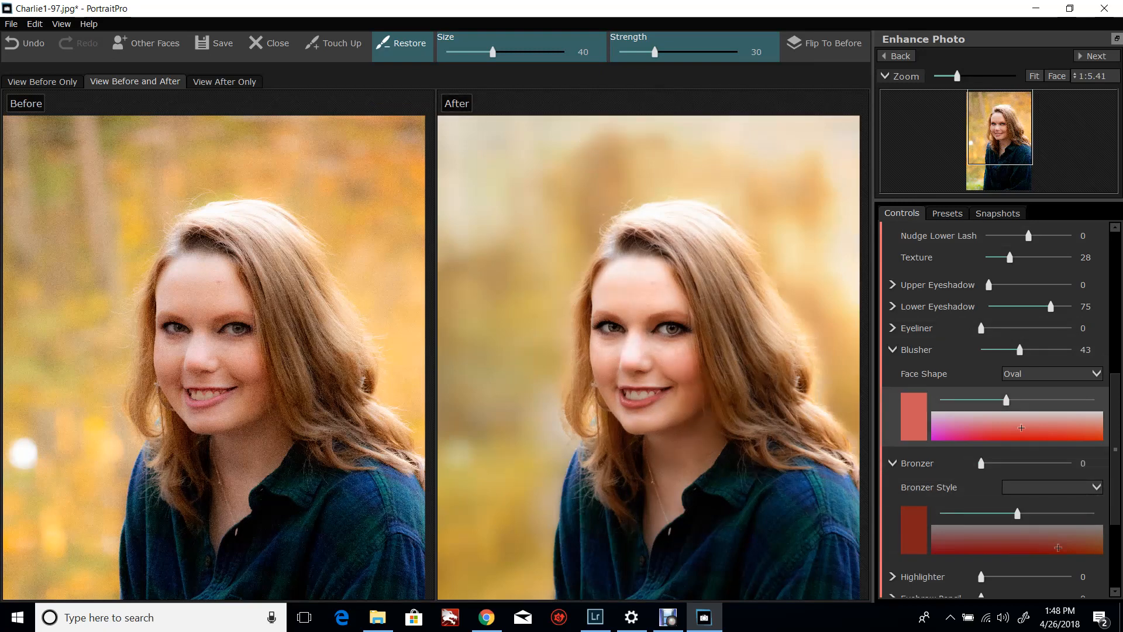
Step: Darken the blusher colour slightly, keep the Oval face shape, and set Blusher to 32
{"action": "left_click_drag", "start_coordinate": [1006, 400], "coordinate": [992, 400]}
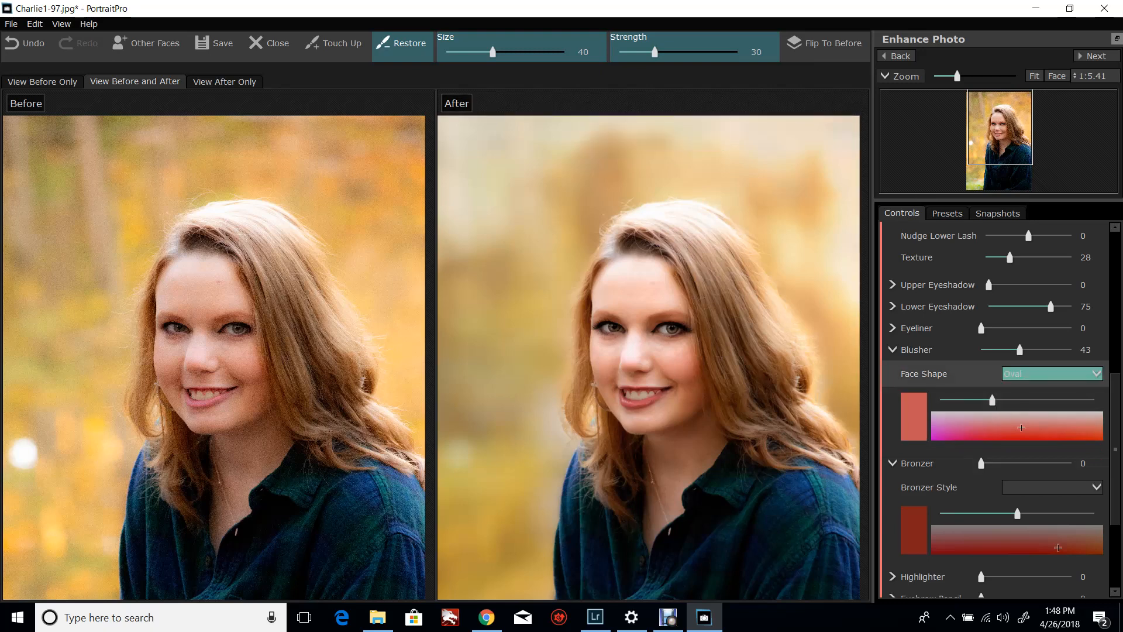
{"action": "left_click", "coordinate": [1047, 374]}
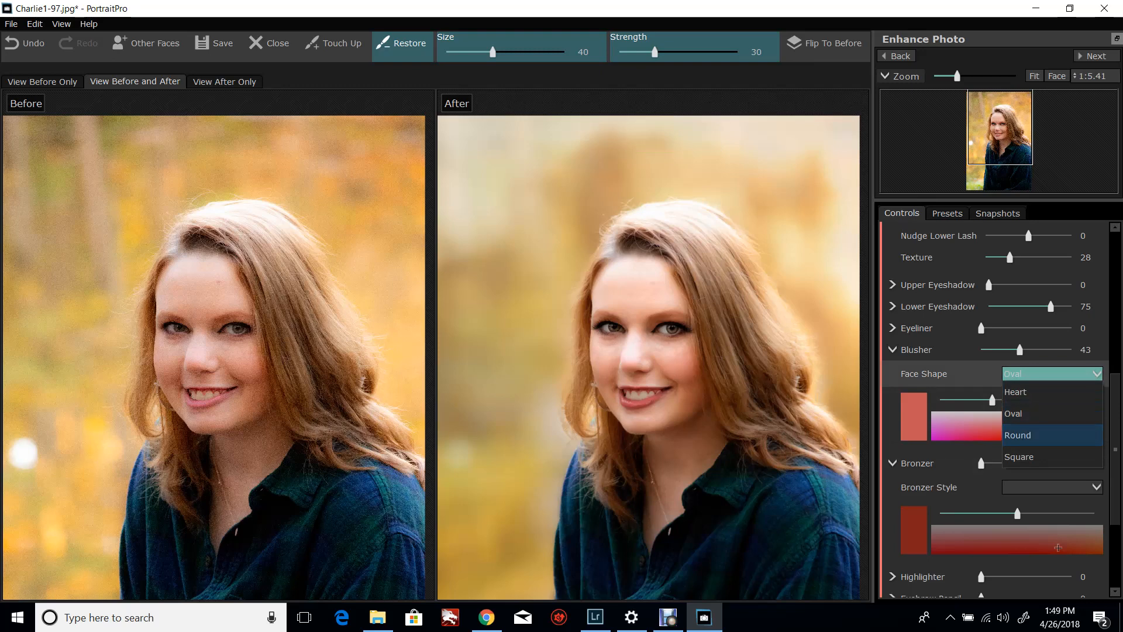
{"action": "left_click", "coordinate": [1009, 350]}
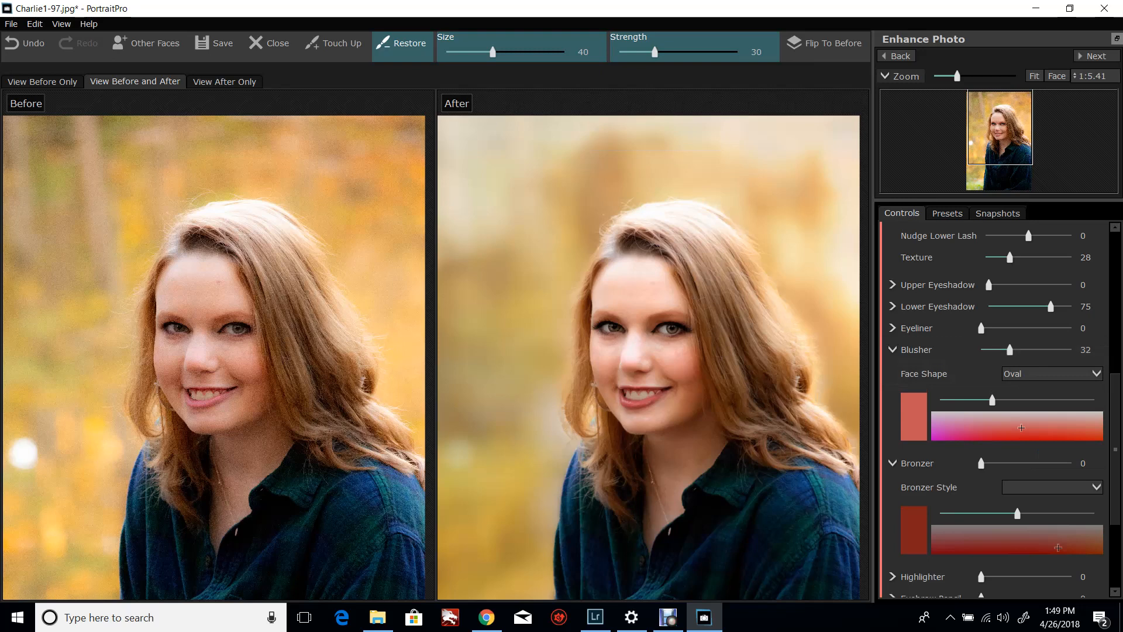
Step: Hide the hair mask tip forever, and set Fill Hair Shadows and Smooth Hair to 100 in Hair Tidying mode
{"action": "scroll", "coordinate": [994, 526], "scroll_direction": "down", "scroll_amount": 3}
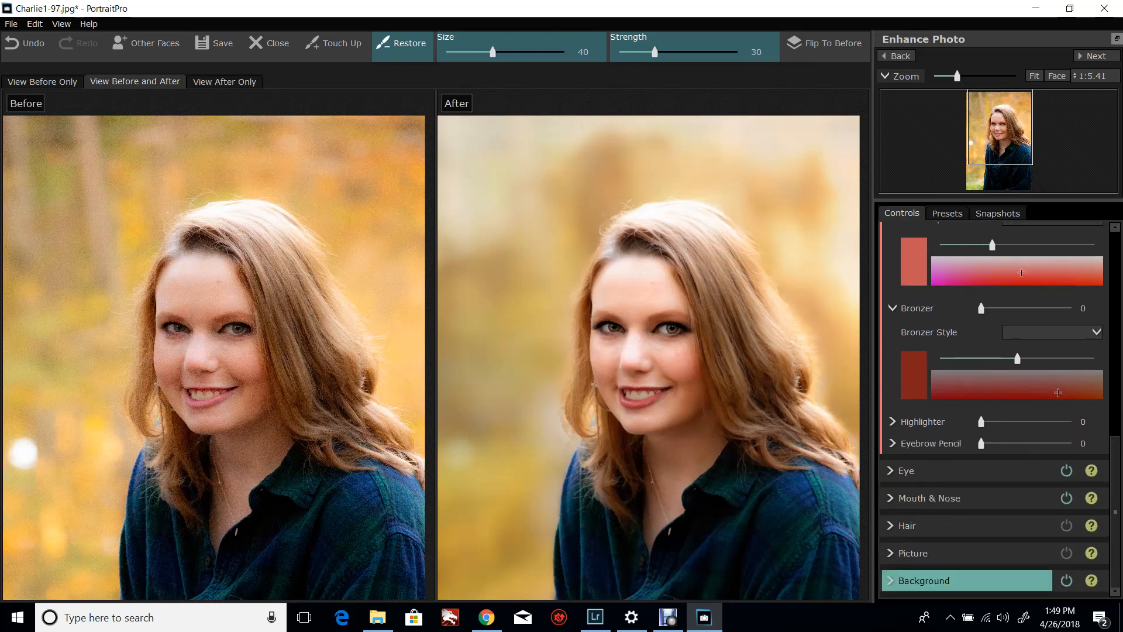
{"action": "left_click", "coordinate": [936, 525]}
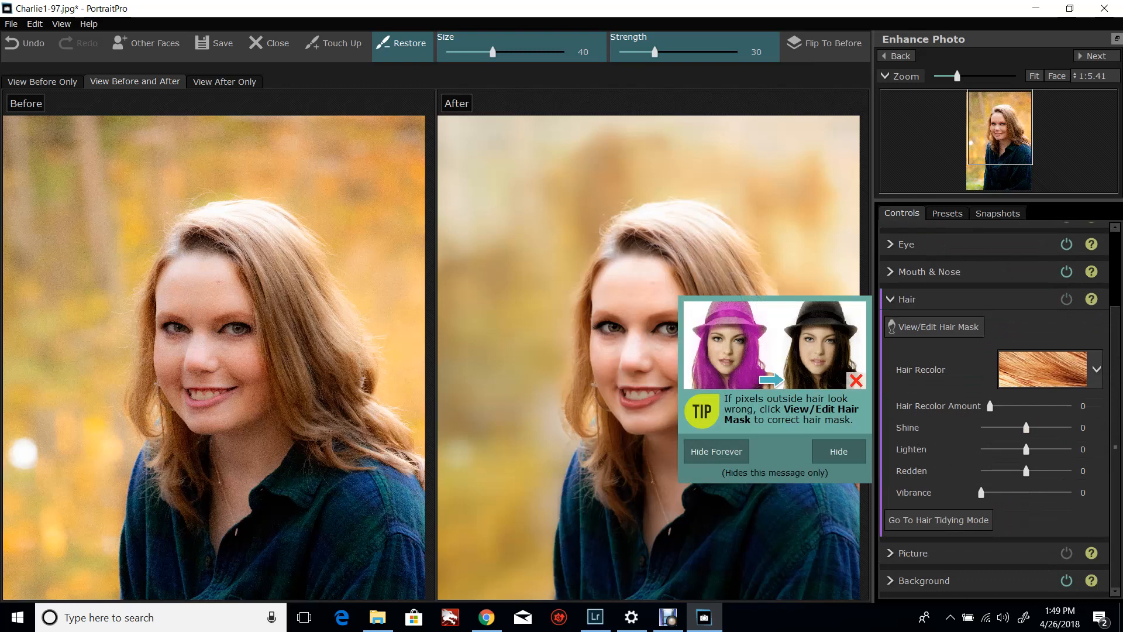
{"action": "left_click", "coordinate": [716, 451]}
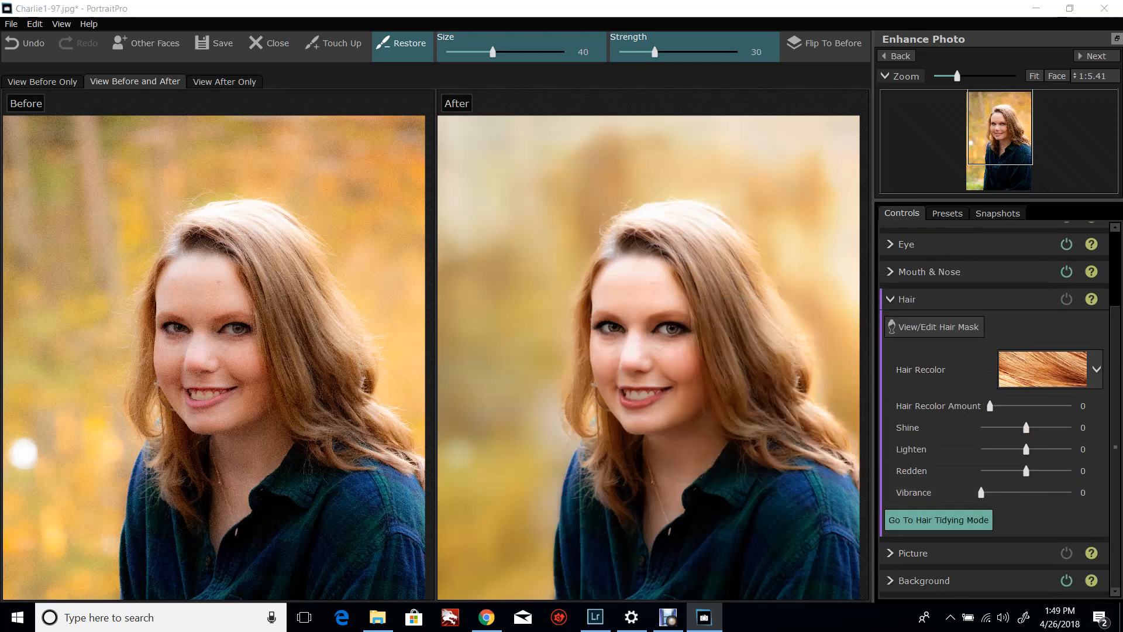
{"action": "left_click", "coordinate": [939, 519]}
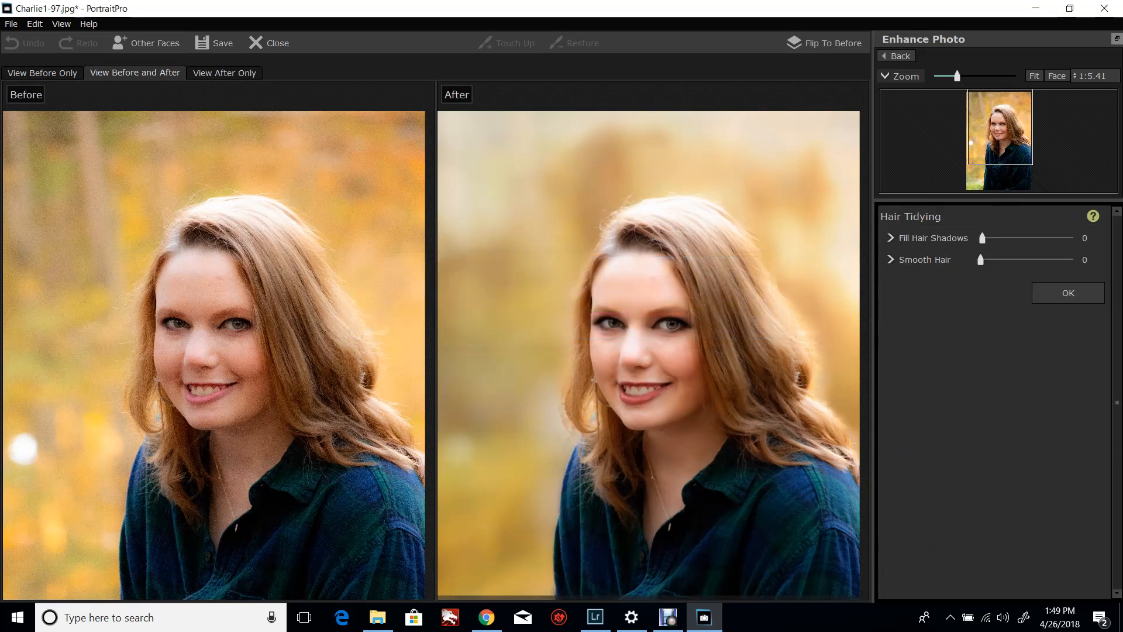
{"action": "left_click_drag", "start_coordinate": [982, 237], "coordinate": [1073, 260]}
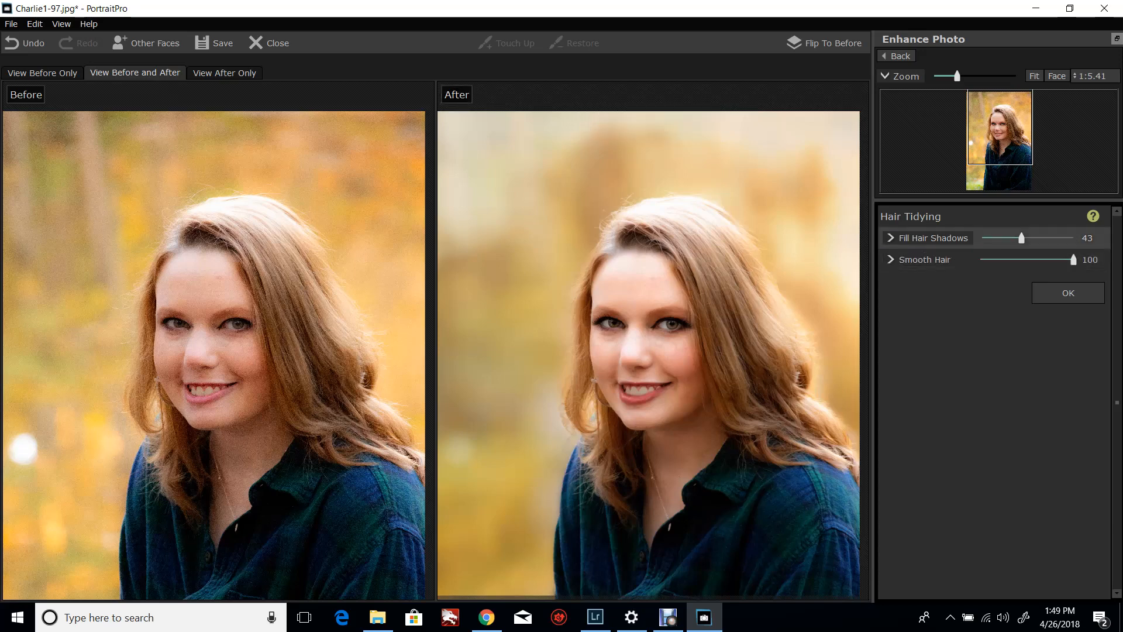
{"action": "left_click_drag", "start_coordinate": [1021, 238], "coordinate": [1073, 238]}
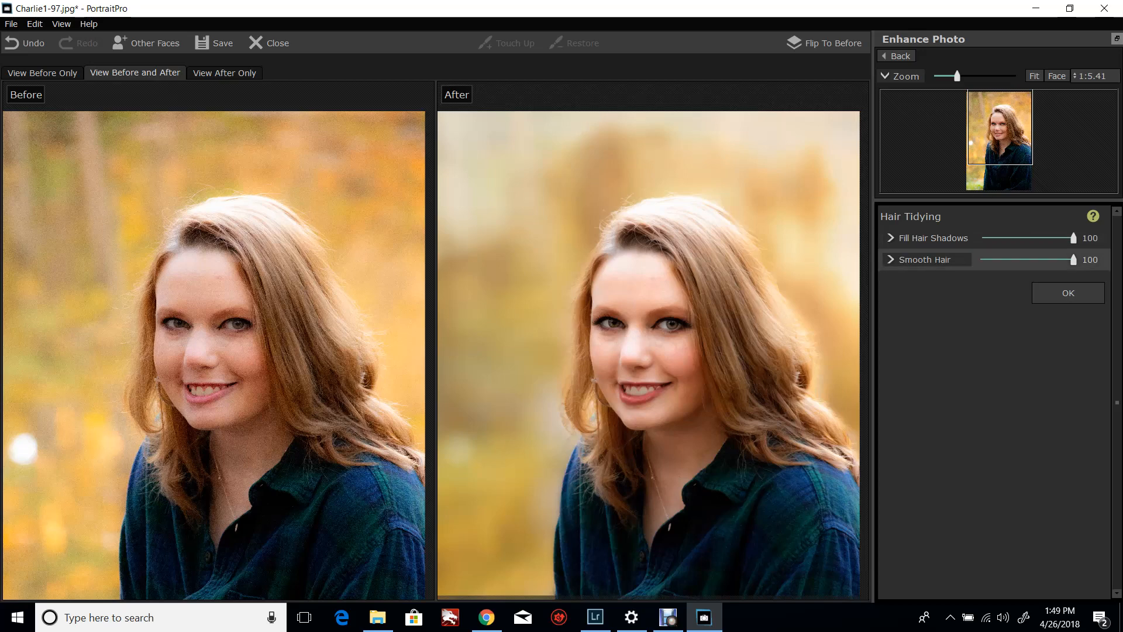
Step: Set Smooth Hair to 40, reduce Fill Hair Shadows to about the middle of its range, and accept the hair tidying
{"action": "left_click_drag", "start_coordinate": [1073, 259], "coordinate": [1017, 260]}
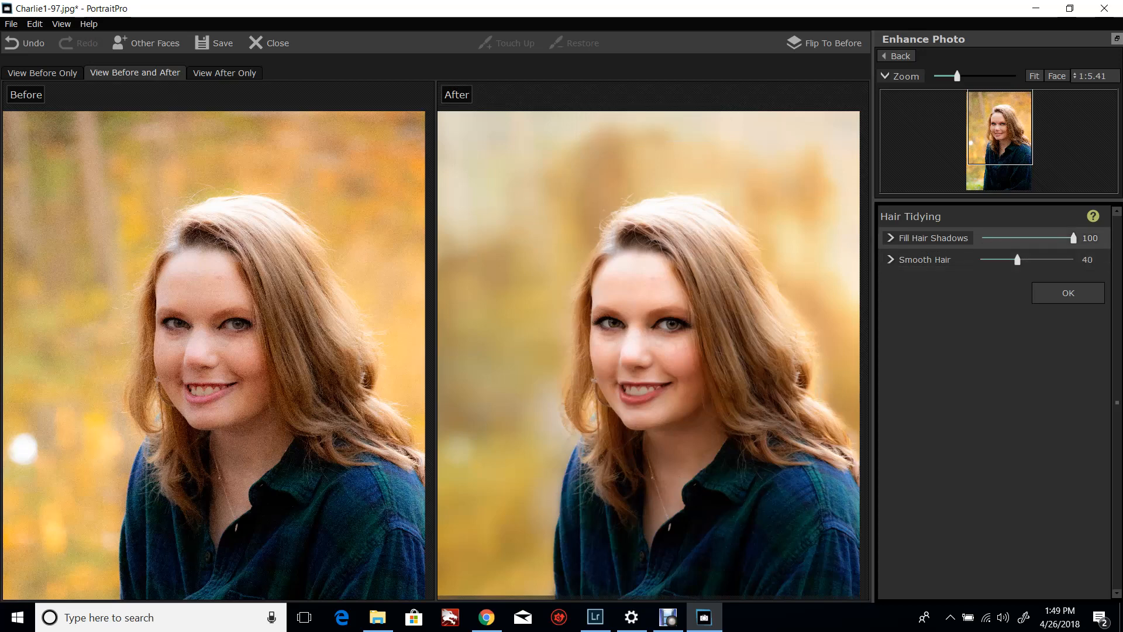
{"action": "left_click_drag", "start_coordinate": [1073, 238], "coordinate": [1024, 238]}
{"action": "mouse_move", "coordinate": [1025, 238]}
{"action": "left_mouse_down"}
{"action": "mouse_move", "coordinate": [1038, 238]}
{"action": "mouse_move", "coordinate": [1016, 260]}
{"action": "mouse_move", "coordinate": [1027, 259]}
{"action": "left_mouse_up"}
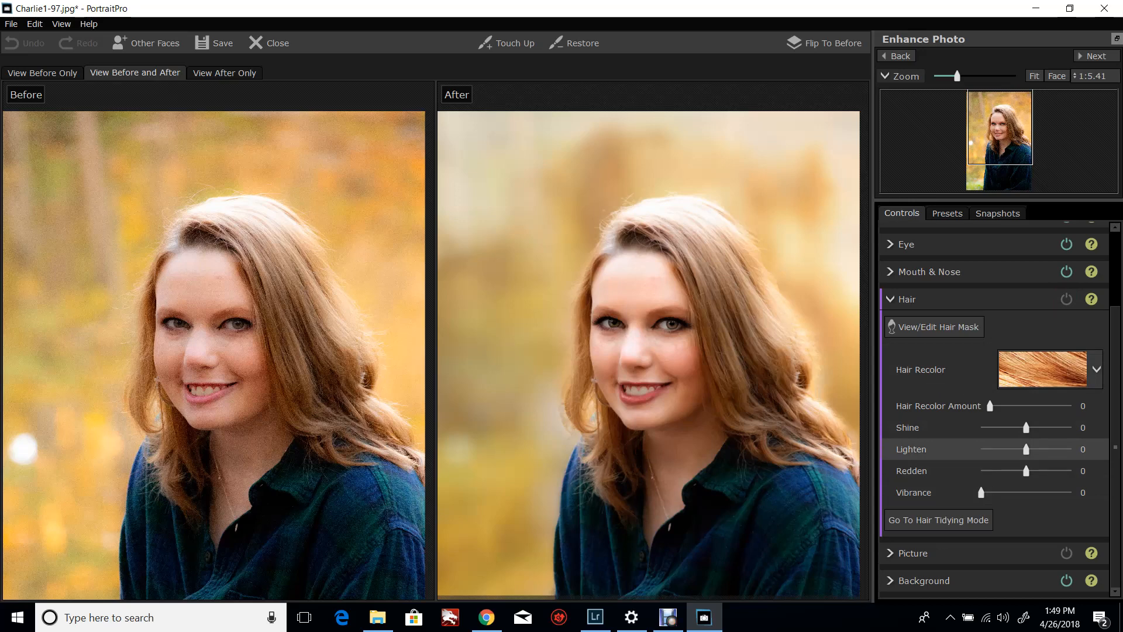
Step: Recolor the hair with the dark auburn-red swatch at an amount of 75
{"action": "left_click", "coordinate": [1096, 369]}
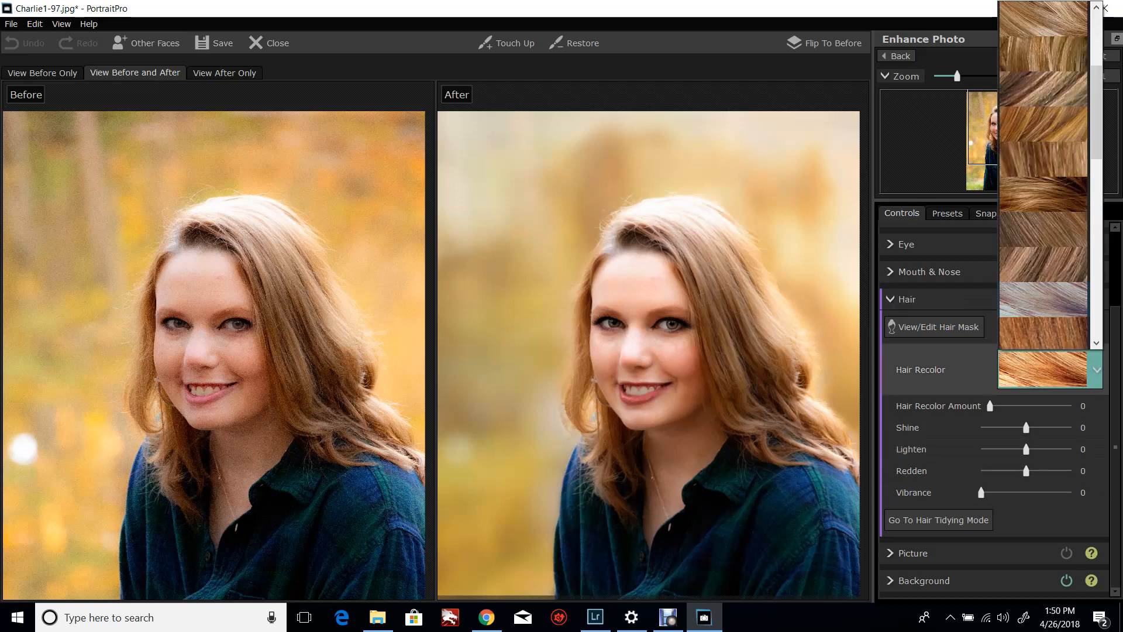
{"action": "scroll", "coordinate": [1043, 176], "scroll_direction": "down", "scroll_amount": 3}
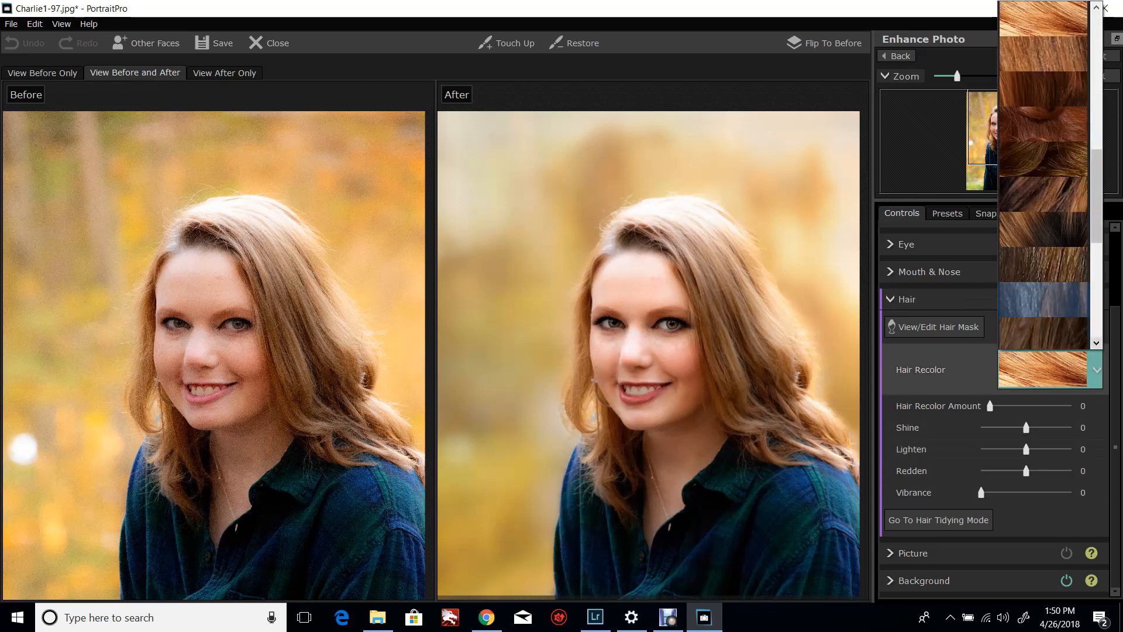
{"action": "left_click", "coordinate": [1096, 343]}
{"action": "left_click", "coordinate": [1042, 54]}
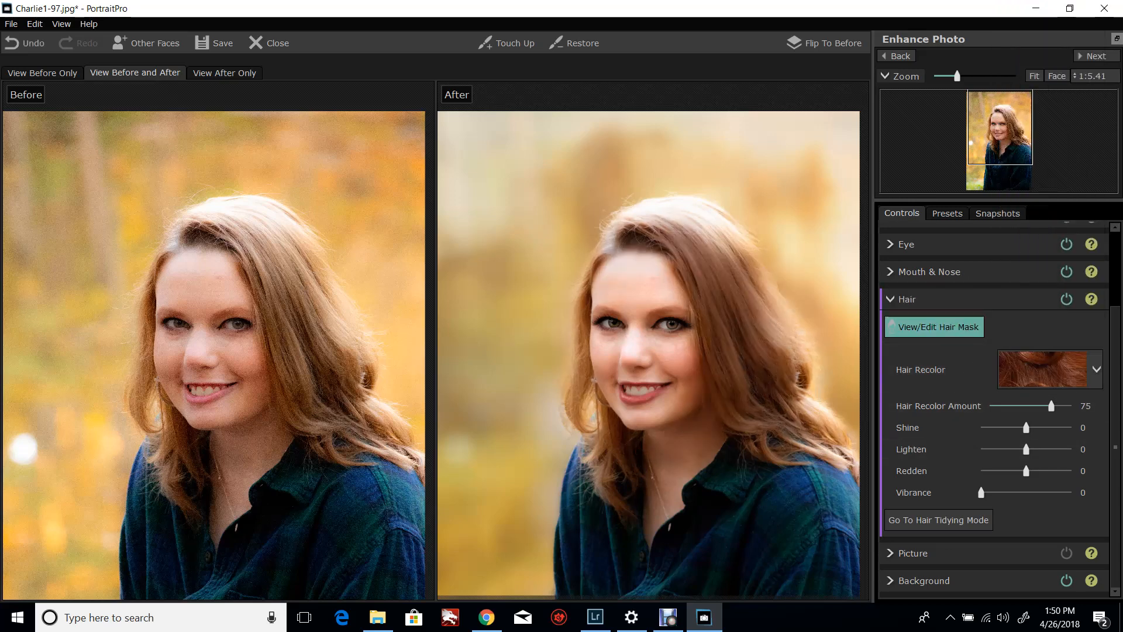
Step: Extend the hair mask over the crown and the long hair right of the face with brush size 52
{"action": "left_click", "coordinate": [934, 327]}
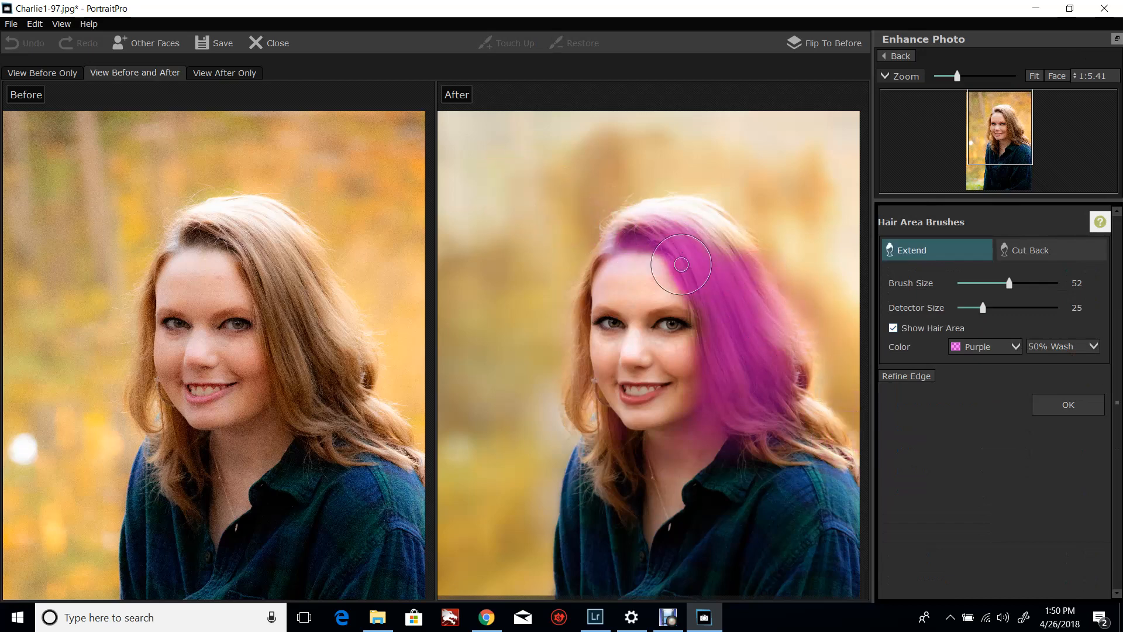
{"action": "mouse_move", "coordinate": [678, 257]}
{"action": "left_mouse_down"}
{"action": "mouse_move", "coordinate": [656, 219]}
{"action": "mouse_move", "coordinate": [690, 224]}
{"action": "mouse_move", "coordinate": [723, 250]}
{"action": "mouse_move", "coordinate": [712, 234]}
{"action": "mouse_move", "coordinate": [747, 273]}
{"action": "left_mouse_up"}
{"action": "mouse_move", "coordinate": [801, 426]}
{"action": "left_mouse_down"}
{"action": "mouse_move", "coordinate": [820, 426]}
{"action": "mouse_move", "coordinate": [777, 381]}
{"action": "mouse_move", "coordinate": [795, 369]}
{"action": "mouse_move", "coordinate": [766, 426]}
{"action": "mouse_move", "coordinate": [826, 451]}
{"action": "left_mouse_up"}
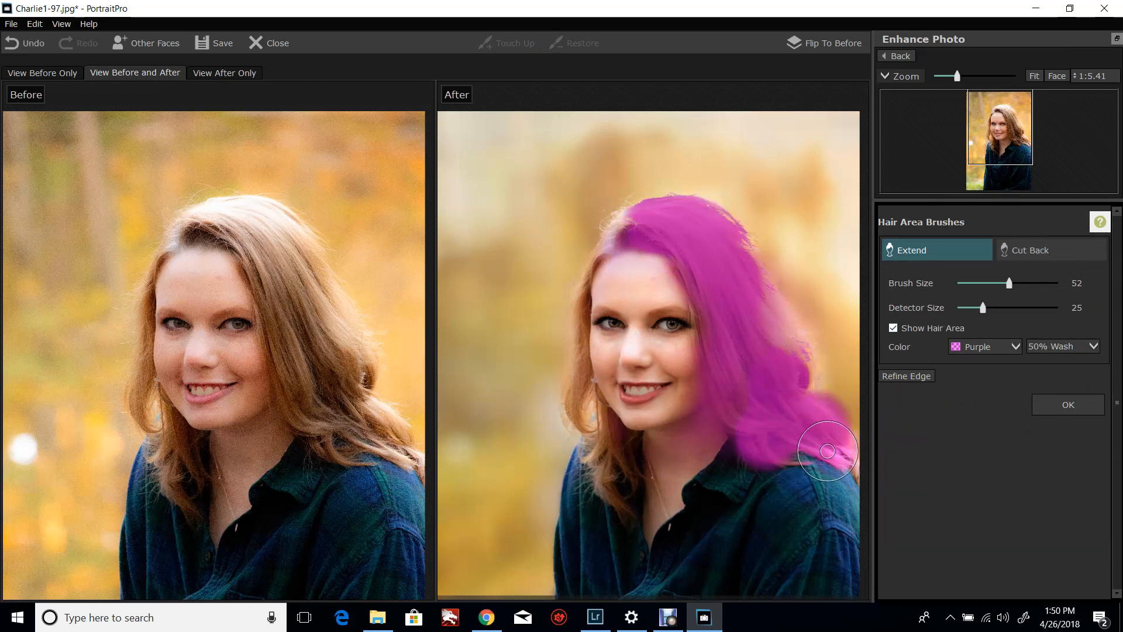
{"action": "left_click", "coordinate": [572, 377]}
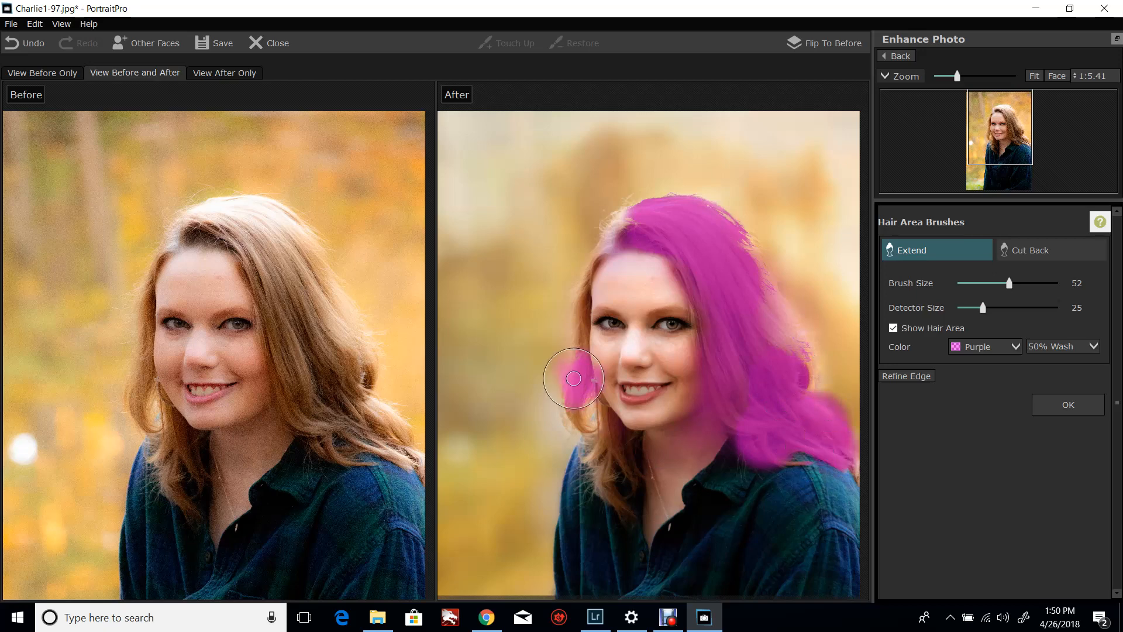
Step: Extend the hair mask down the hair left of the face with brush size 12, and fill the remaining gaps with size 22
{"action": "left_click", "coordinate": [968, 283]}
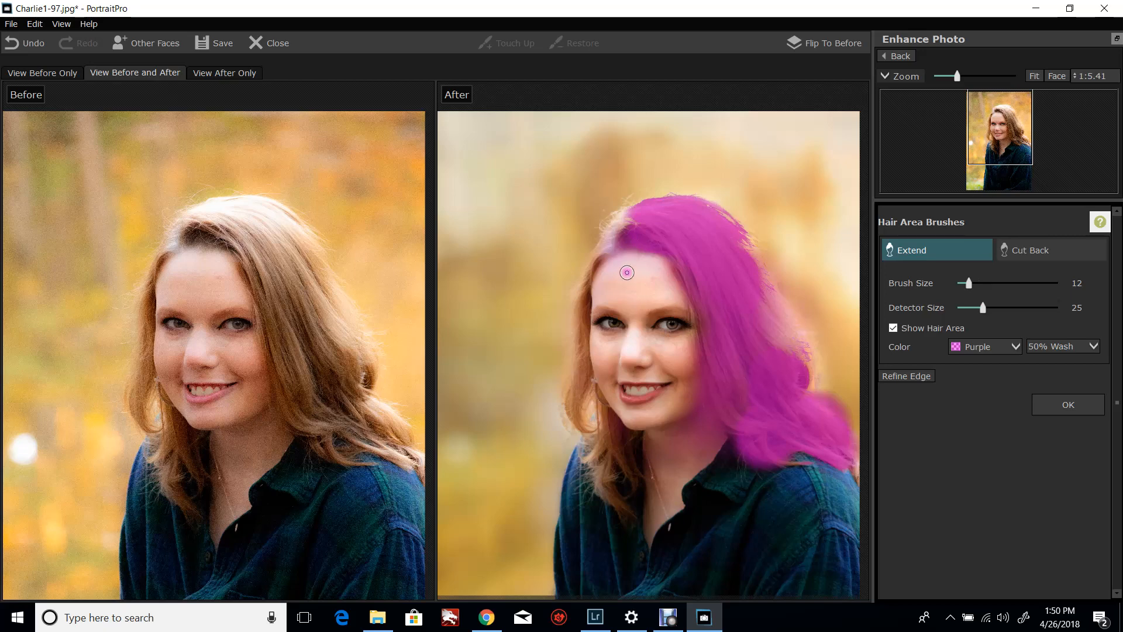
{"action": "mouse_move", "coordinate": [604, 249]}
{"action": "left_mouse_down"}
{"action": "mouse_move", "coordinate": [579, 309]}
{"action": "mouse_move", "coordinate": [567, 400]}
{"action": "mouse_move", "coordinate": [591, 433]}
{"action": "mouse_move", "coordinate": [576, 401]}
{"action": "mouse_move", "coordinate": [589, 358]}
{"action": "mouse_move", "coordinate": [584, 289]}
{"action": "mouse_move", "coordinate": [584, 322]}
{"action": "left_mouse_up"}
{"action": "mouse_move", "coordinate": [582, 367]}
{"action": "left_mouse_down"}
{"action": "mouse_move", "coordinate": [627, 435]}
{"action": "mouse_move", "coordinate": [635, 480]}
{"action": "left_mouse_up"}
{"action": "left_click_drag", "start_coordinate": [968, 283], "coordinate": [979, 283]}
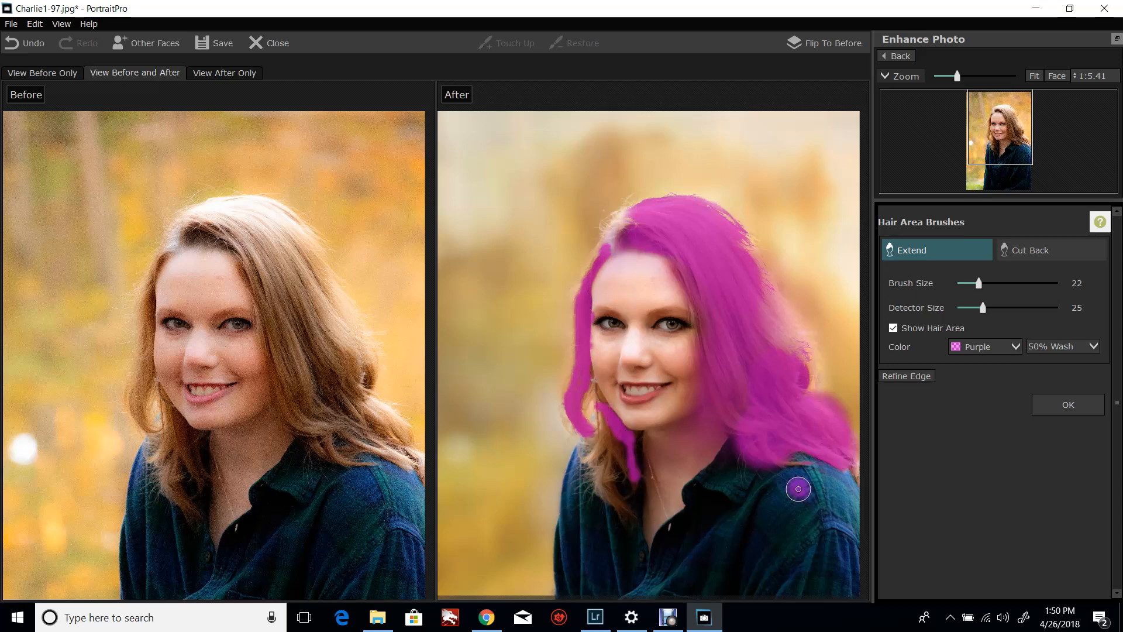
{"action": "mouse_move", "coordinate": [599, 420]}
{"action": "left_mouse_down"}
{"action": "mouse_move", "coordinate": [591, 459]}
{"action": "mouse_move", "coordinate": [620, 506]}
{"action": "mouse_move", "coordinate": [619, 452]}
{"action": "left_mouse_up"}
{"action": "mouse_move", "coordinate": [587, 397]}
{"action": "left_mouse_down"}
{"action": "mouse_move", "coordinate": [584, 374]}
{"action": "mouse_move", "coordinate": [568, 392]}
{"action": "mouse_move", "coordinate": [566, 431]}
{"action": "left_mouse_up"}
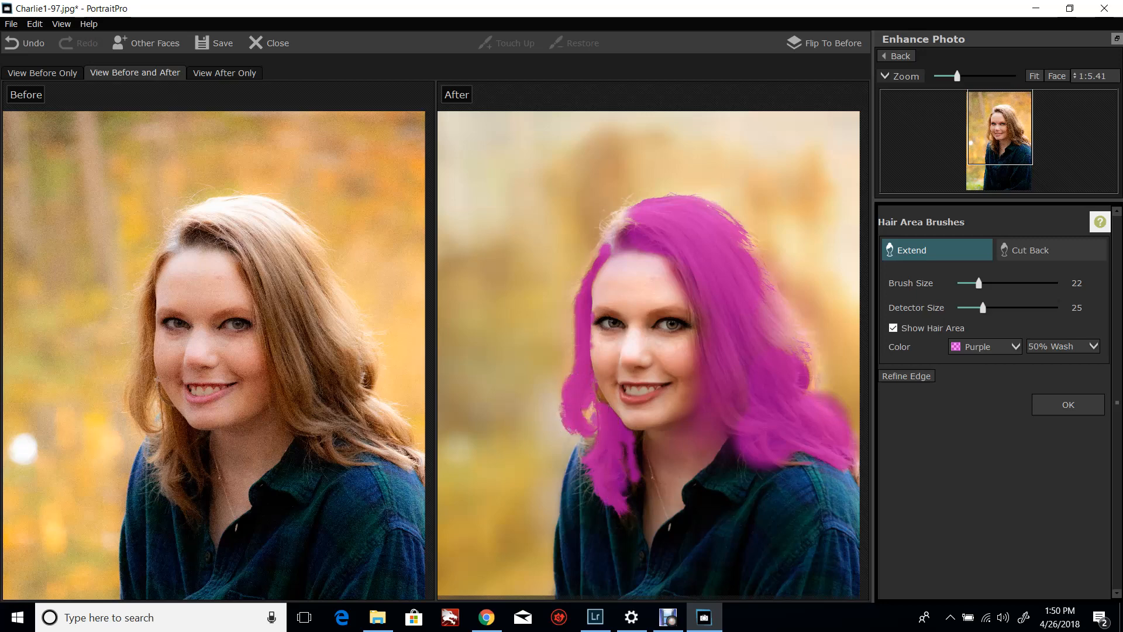
{"action": "mouse_move", "coordinate": [590, 272]}
{"action": "left_mouse_down"}
{"action": "mouse_move", "coordinate": [608, 234]}
{"action": "mouse_move", "coordinate": [644, 219]}
{"action": "left_mouse_up"}
{"action": "mouse_move", "coordinate": [770, 360]}
{"action": "left_mouse_down"}
{"action": "mouse_move", "coordinate": [780, 316]}
{"action": "mouse_move", "coordinate": [757, 284]}
{"action": "mouse_move", "coordinate": [792, 345]}
{"action": "mouse_move", "coordinate": [766, 316]}
{"action": "left_mouse_up"}
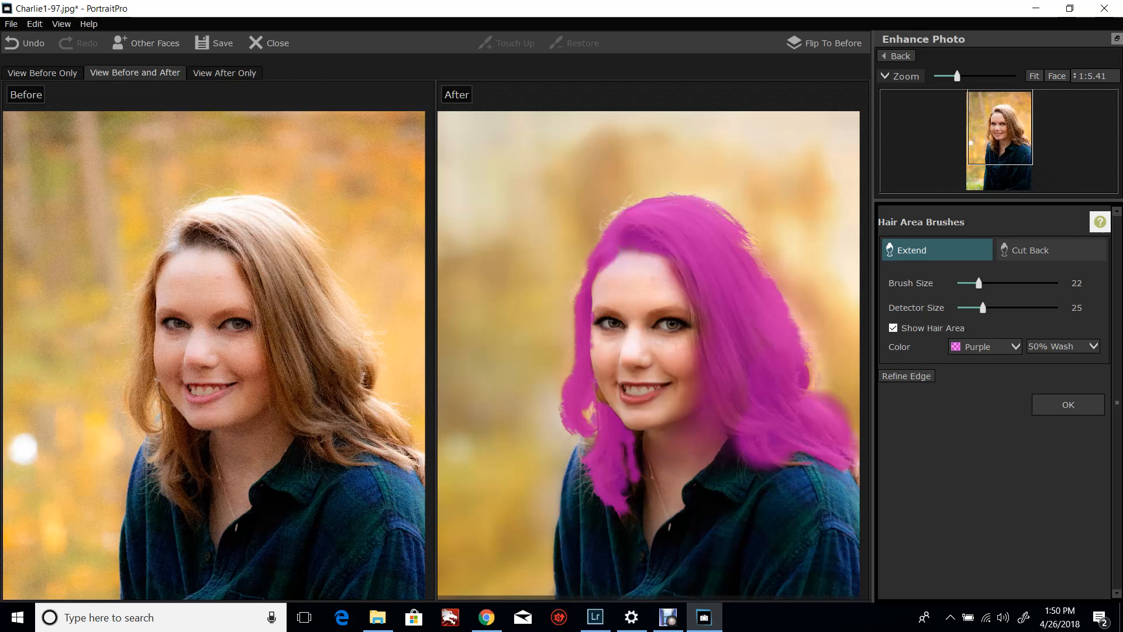
Step: Cut the hair mask back from the jaw and neck with brush size 40 and accept the mask
{"action": "left_click", "coordinate": [1029, 250]}
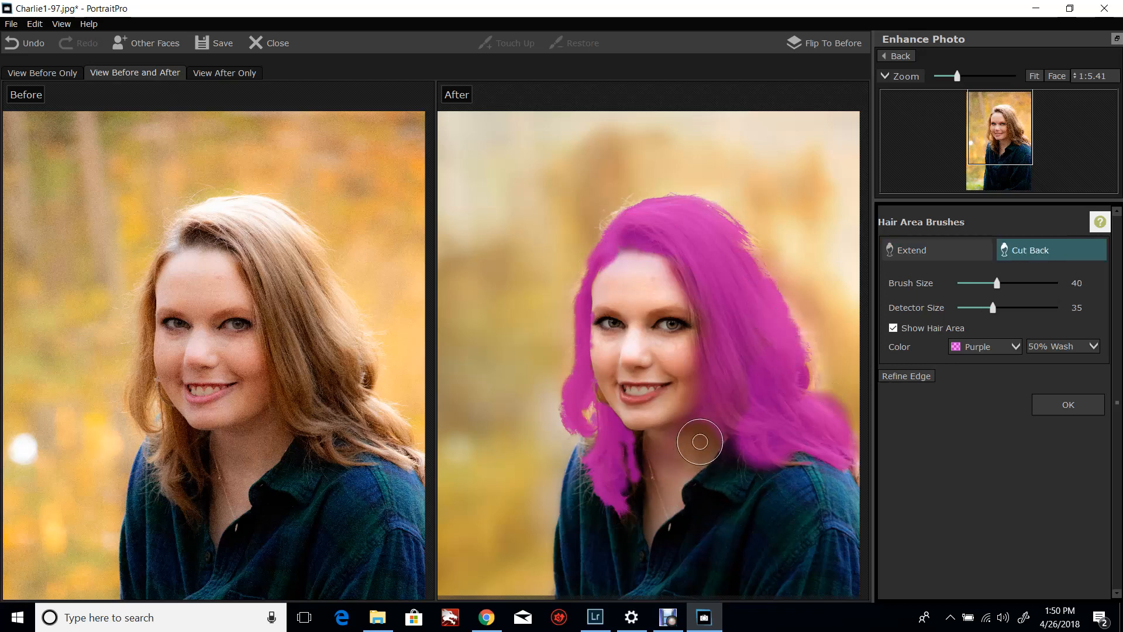
{"action": "left_click_drag", "start_coordinate": [685, 426], "coordinate": [673, 406]}
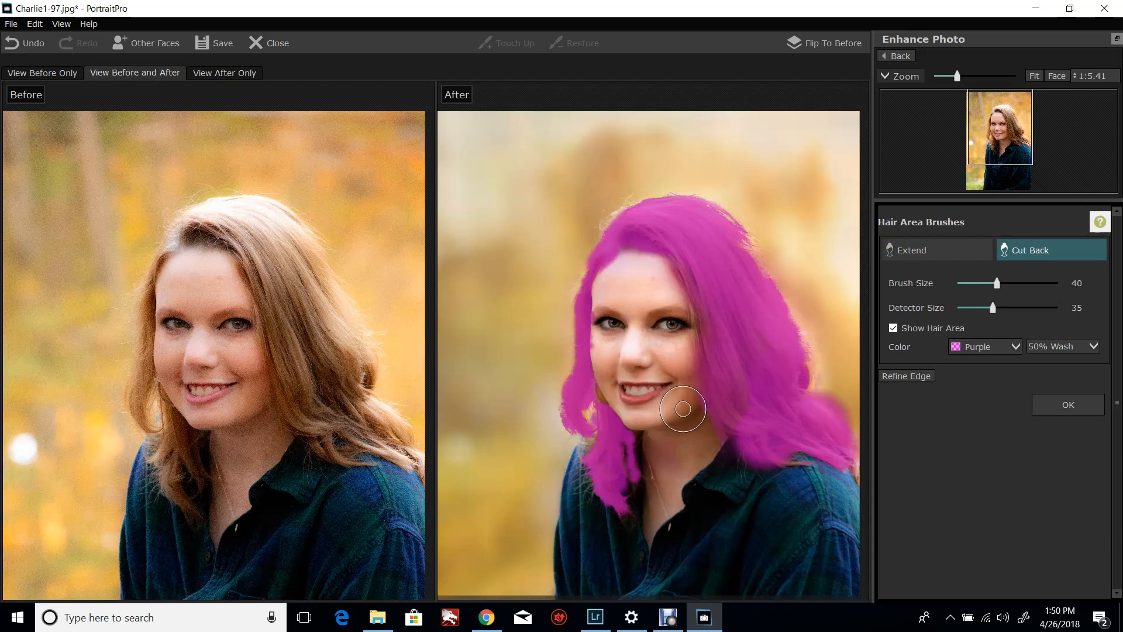
{"action": "left_click", "coordinate": [1067, 404]}
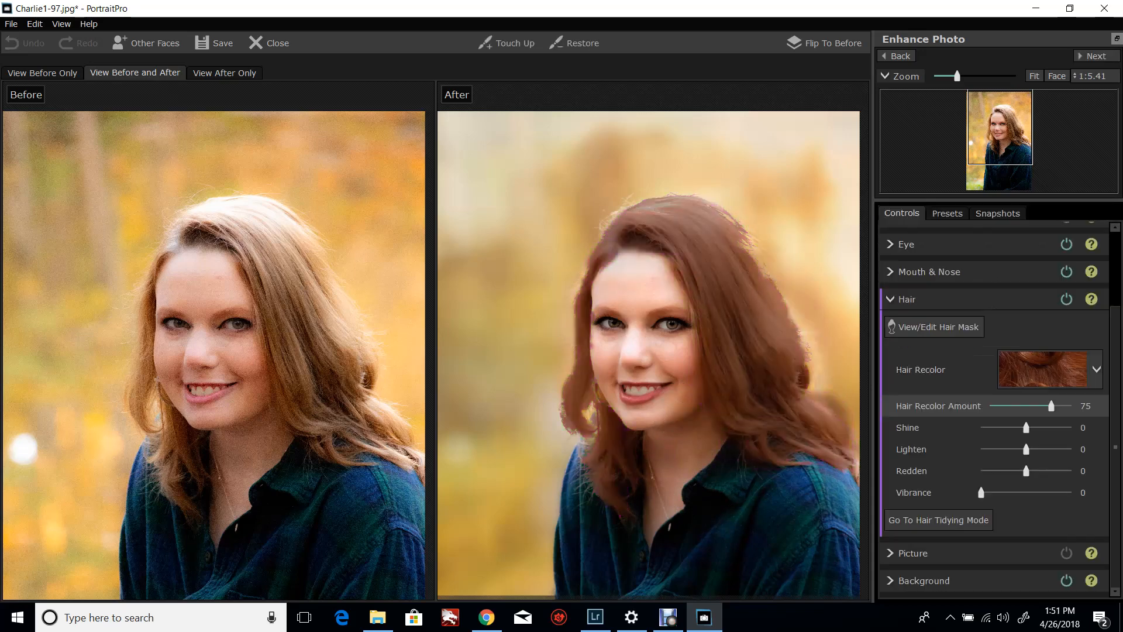
Step: Try the copper-orange and pale blonde swatches as the hair recolor
{"action": "left_click", "coordinate": [1096, 369]}
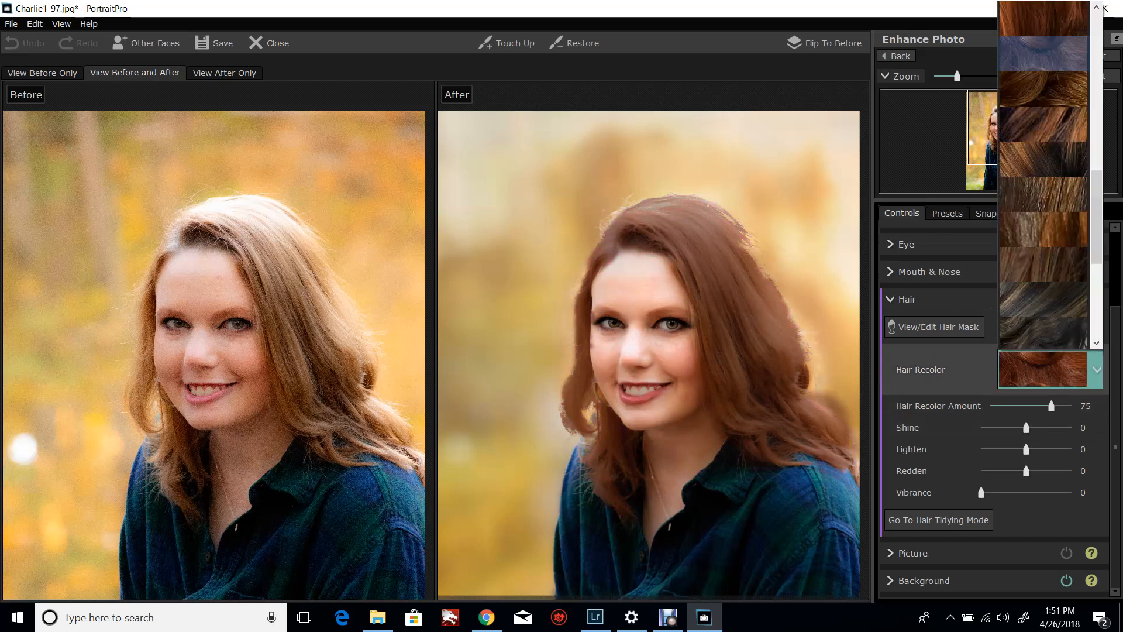
{"action": "scroll", "coordinate": [1043, 176], "scroll_direction": "up", "scroll_amount": 5}
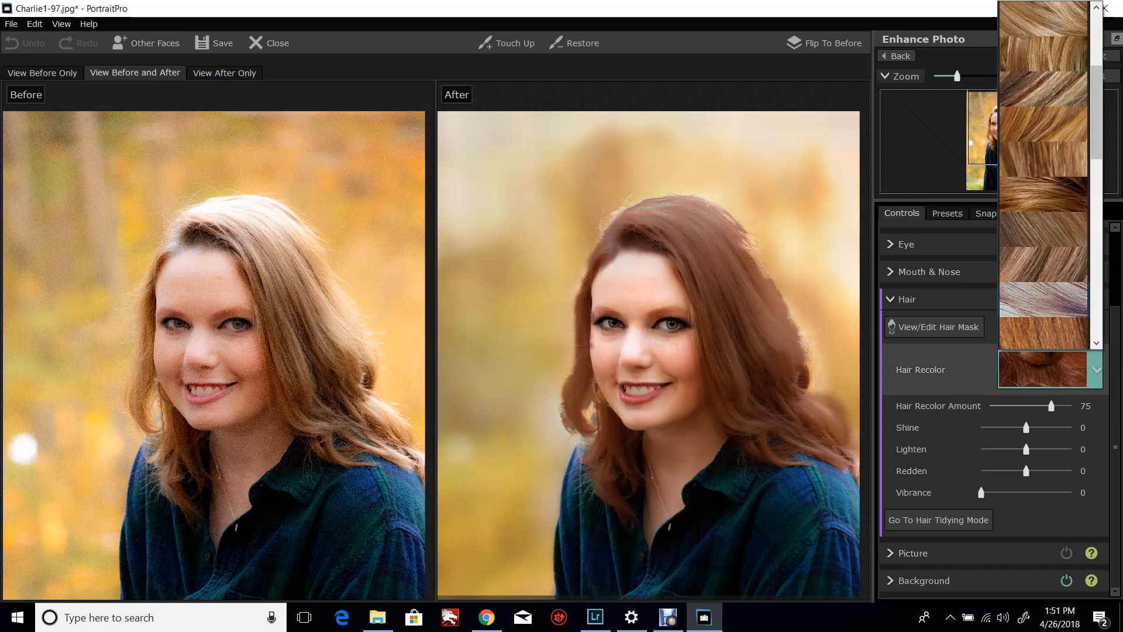
{"action": "left_click", "coordinate": [1042, 298]}
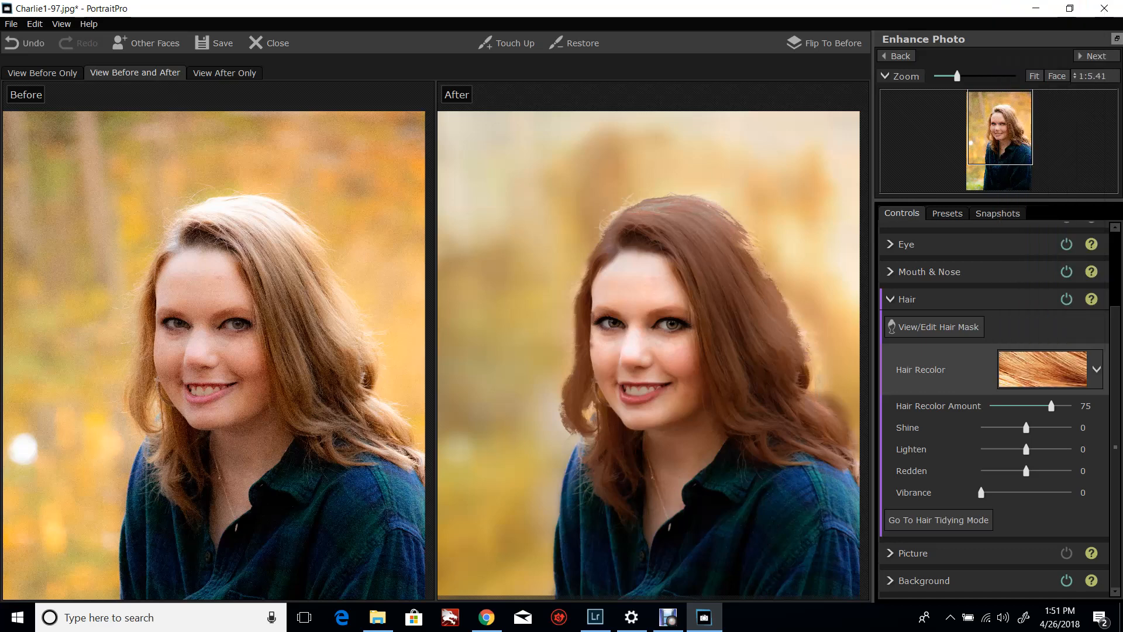
{"action": "left_click", "coordinate": [1097, 369]}
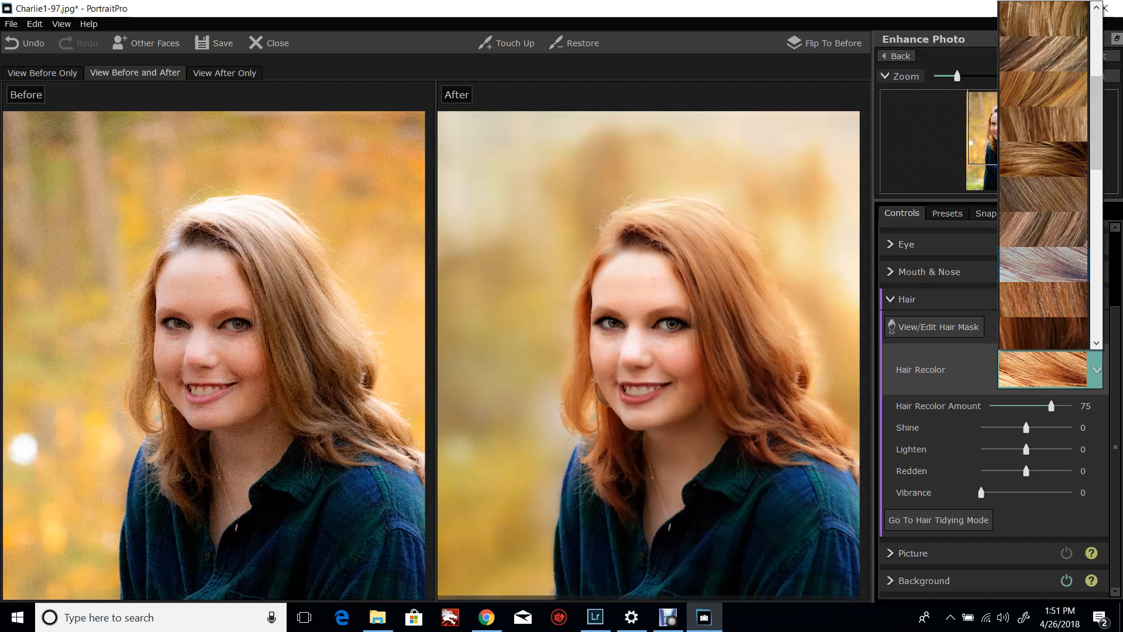
{"action": "left_click_drag", "start_coordinate": [1096, 123], "coordinate": [1096, 59]}
{"action": "left_click", "coordinate": [1044, 88]}
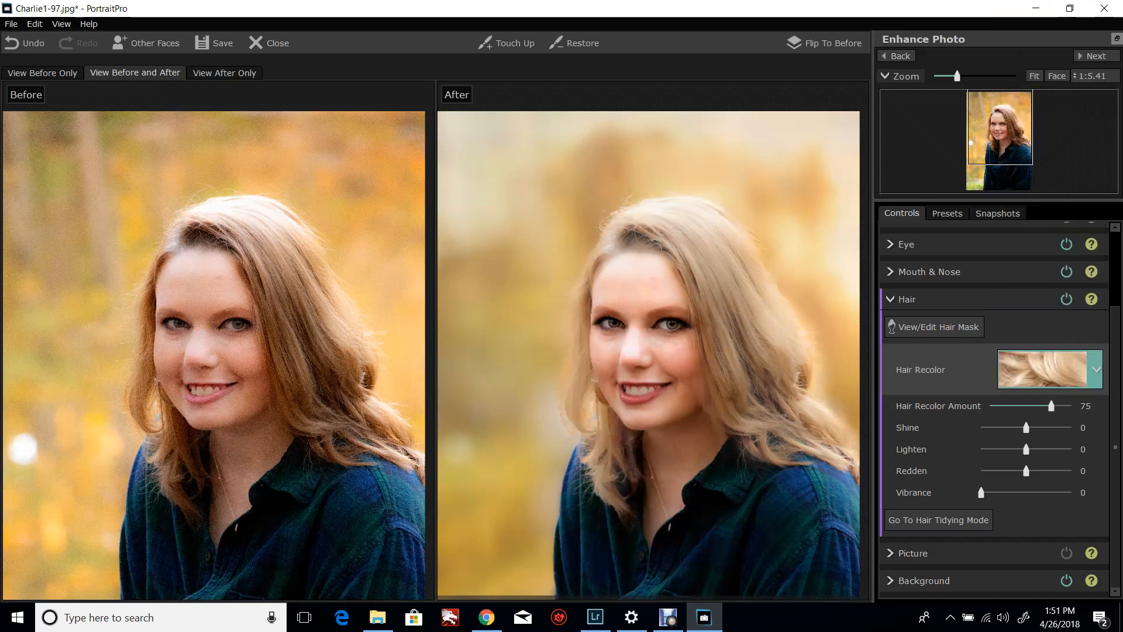
Step: Try the streaked golden-brown swatch as the hair recolor at an amount of 75
{"action": "left_click", "coordinate": [1096, 370]}
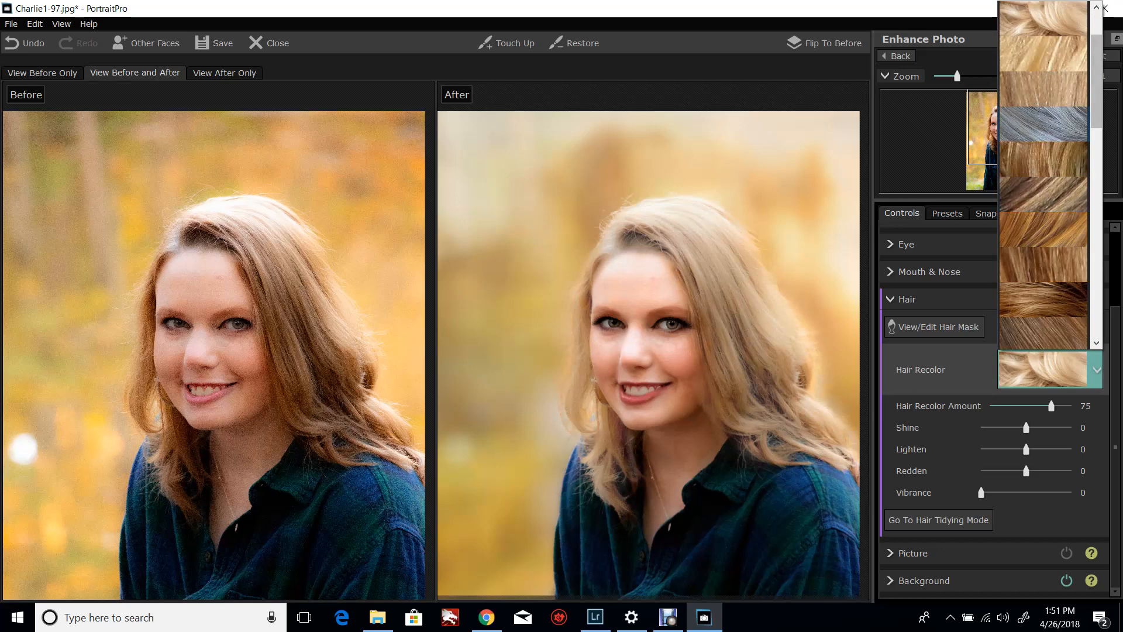
{"action": "left_click_drag", "start_coordinate": [1096, 105], "coordinate": [1096, 80]}
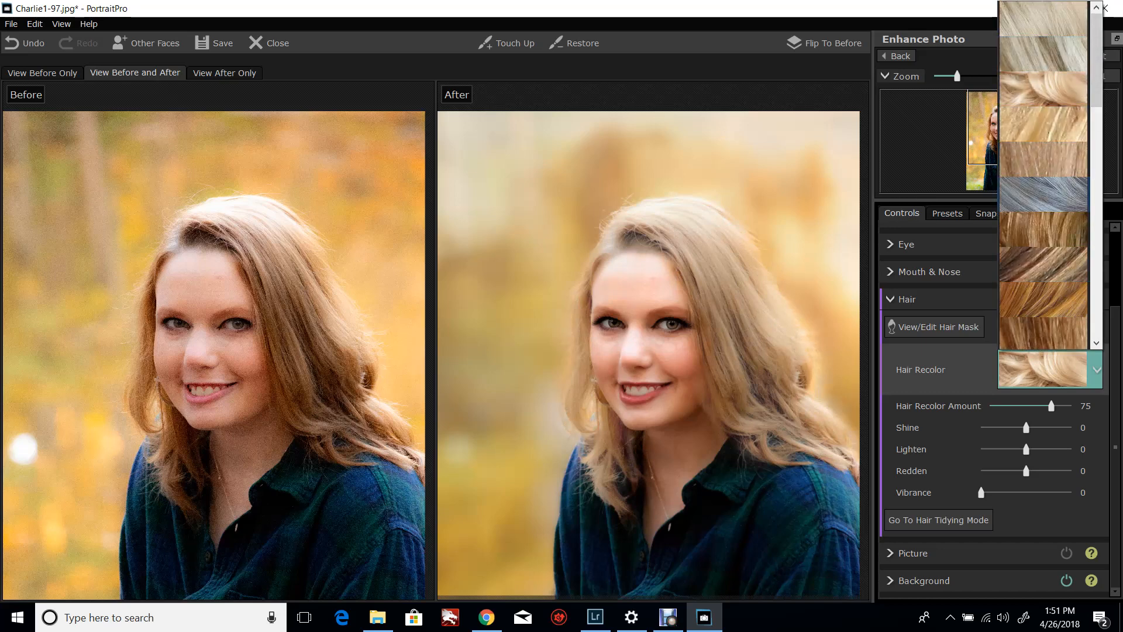
{"action": "left_click", "coordinate": [1043, 194]}
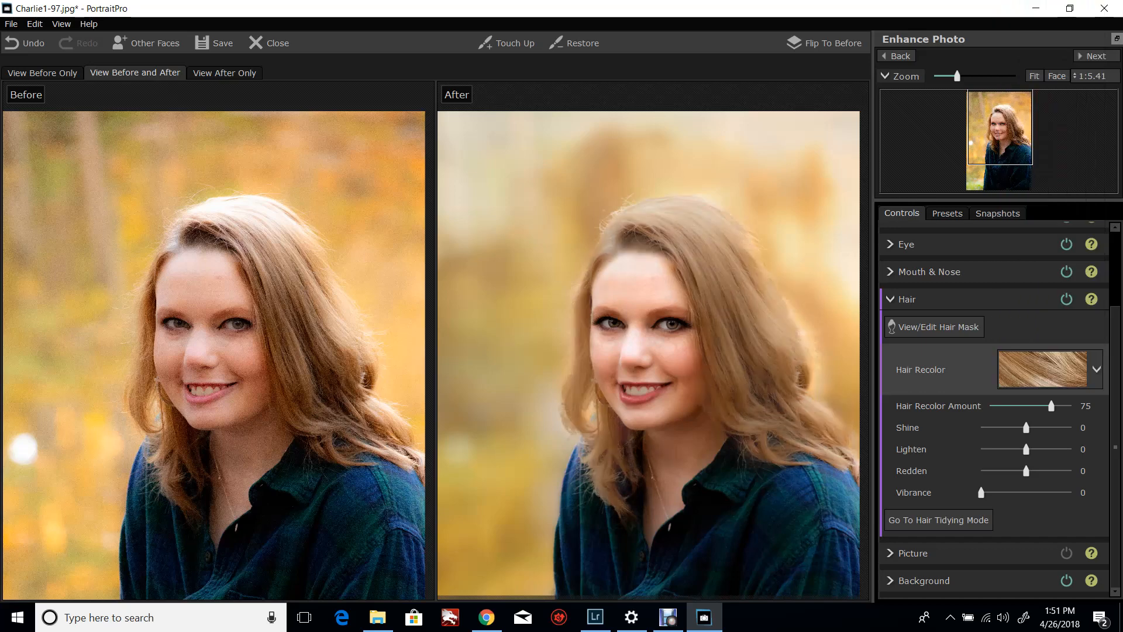
{"action": "left_click", "coordinate": [1097, 370]}
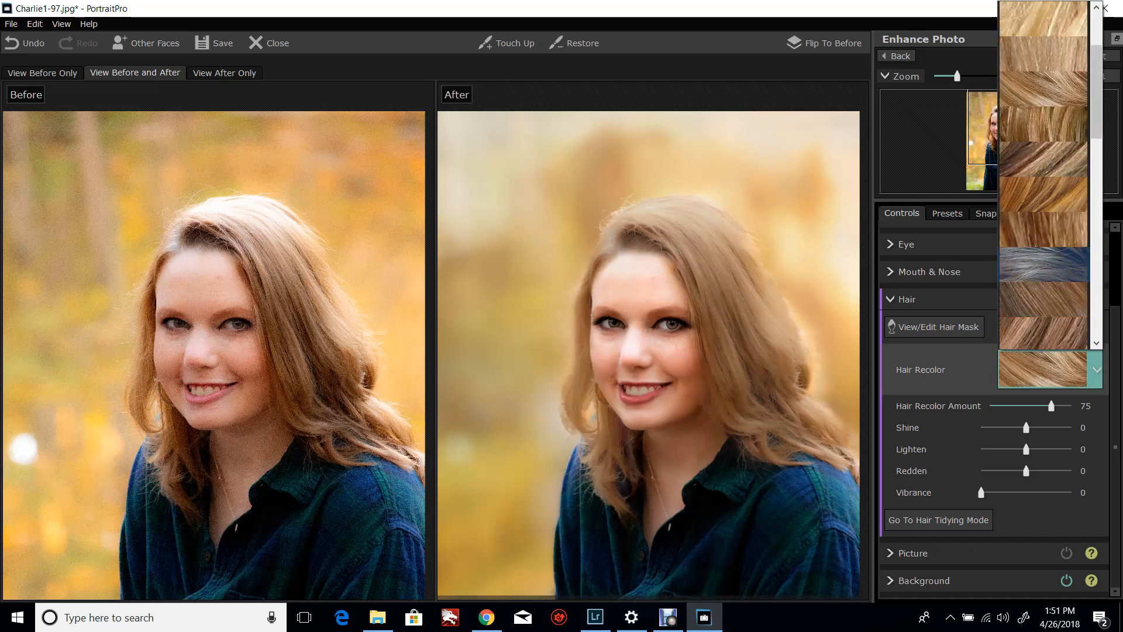
{"action": "left_click", "coordinate": [1042, 19]}
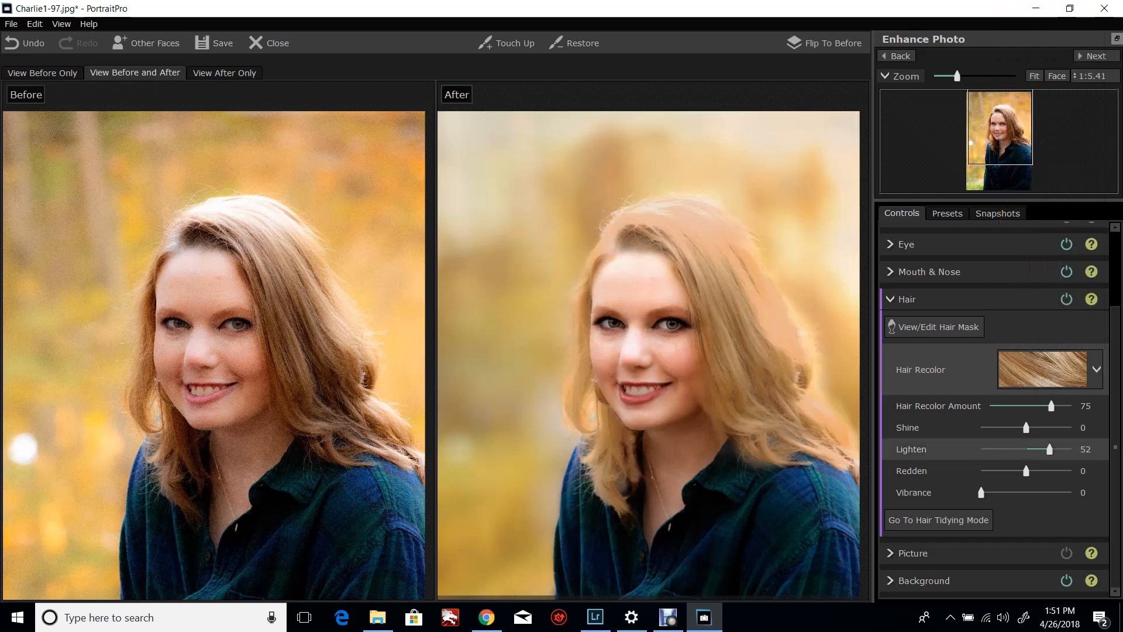
Step: Set Hair Recolor Amount to 0 and hair Lighten to 13
{"action": "left_click_drag", "start_coordinate": [1049, 449], "coordinate": [1017, 449]}
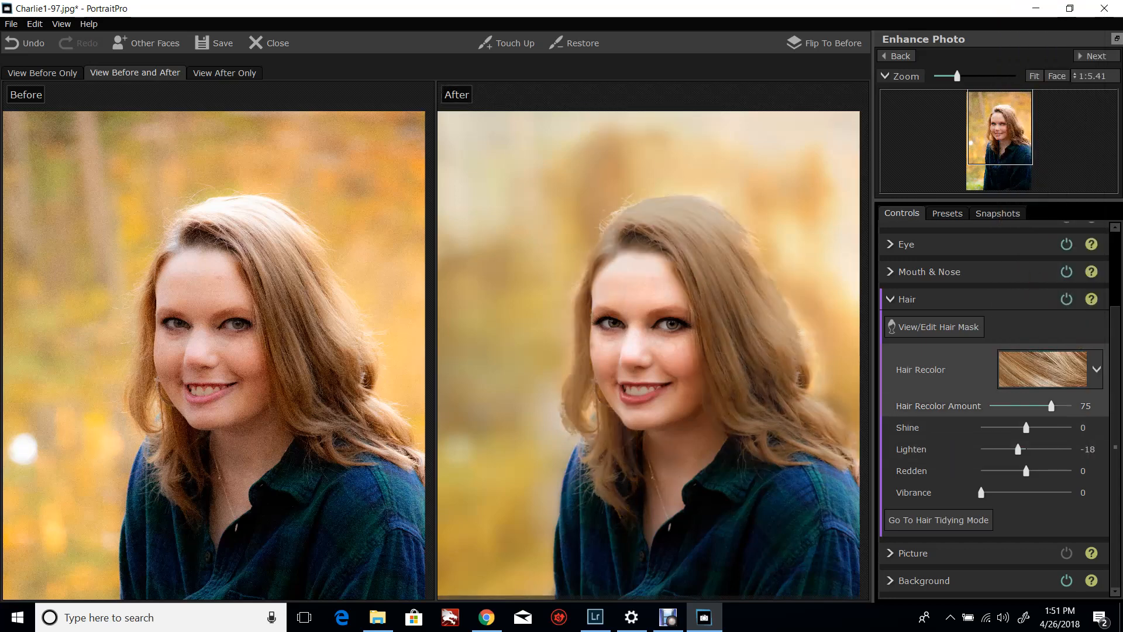
{"action": "left_click_drag", "start_coordinate": [1051, 405], "coordinate": [989, 405]}
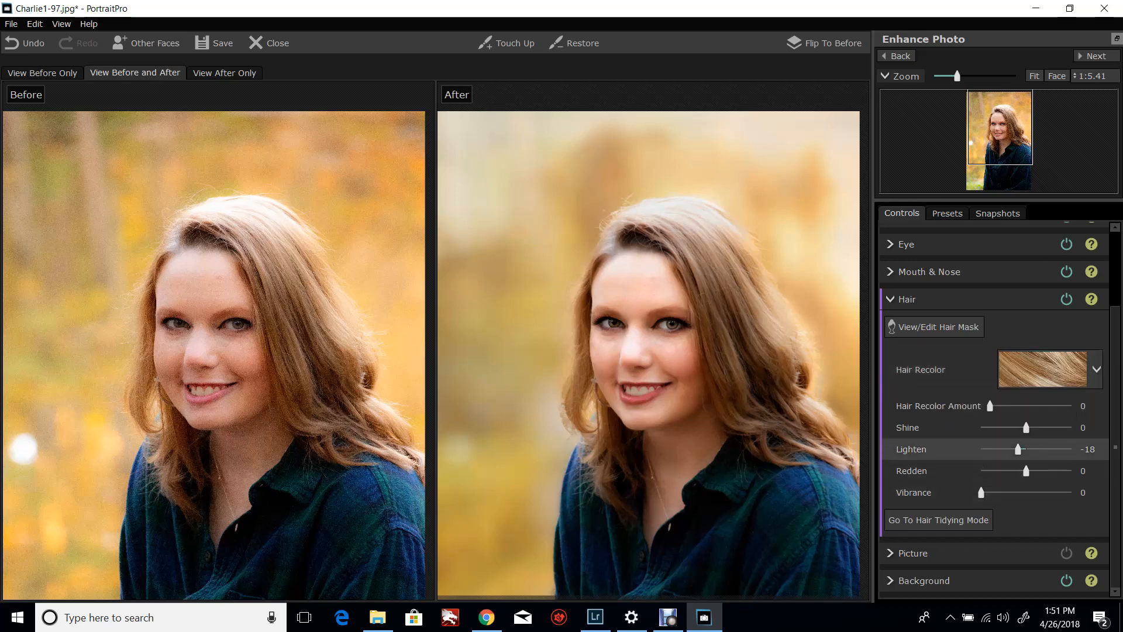
{"action": "left_click_drag", "start_coordinate": [1018, 450], "coordinate": [1032, 449]}
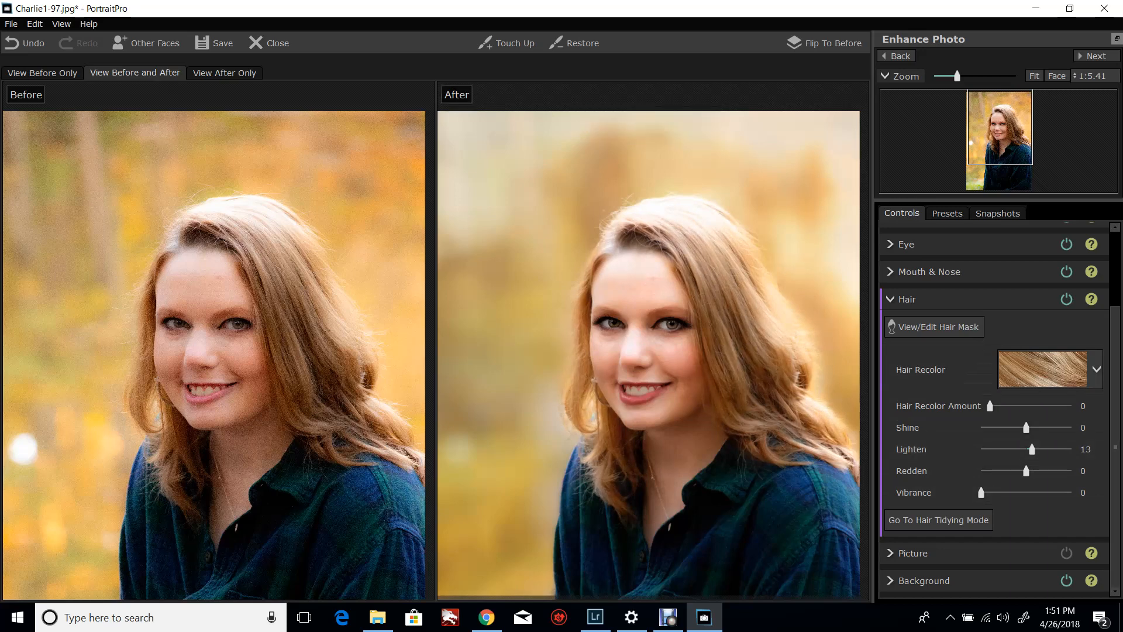
{"action": "scroll", "coordinate": [994, 409], "scroll_direction": "up", "scroll_amount": 3}
{"action": "scroll", "coordinate": [965, 526], "scroll_direction": "down", "scroll_amount": 3}
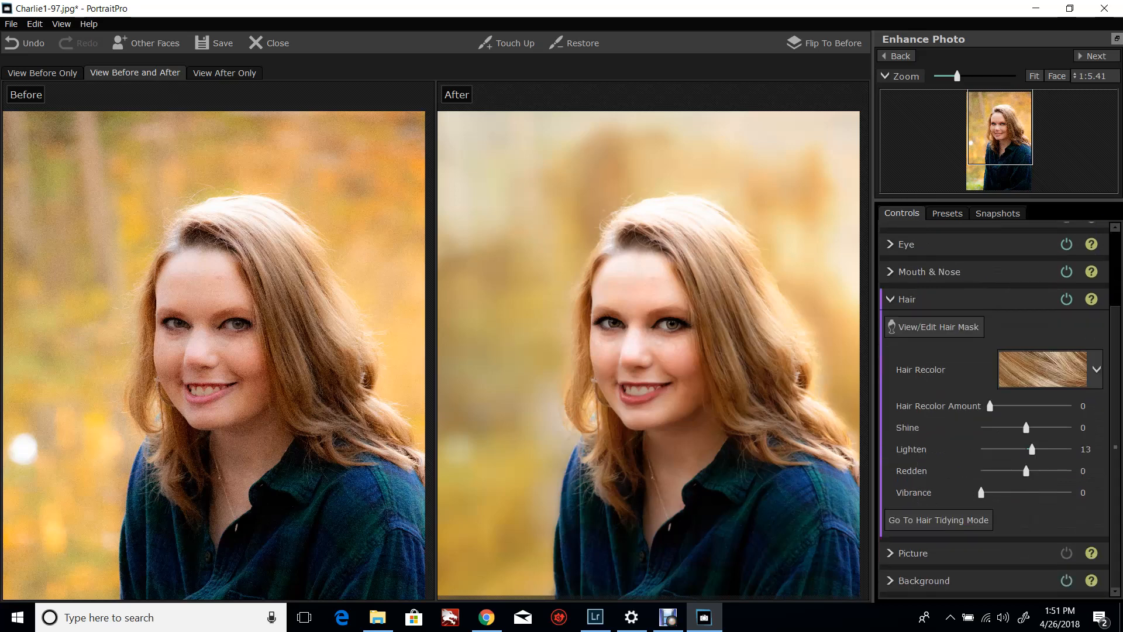
Step: Warm the whole picture by setting its Temperature to 52
{"action": "left_click", "coordinate": [948, 553]}
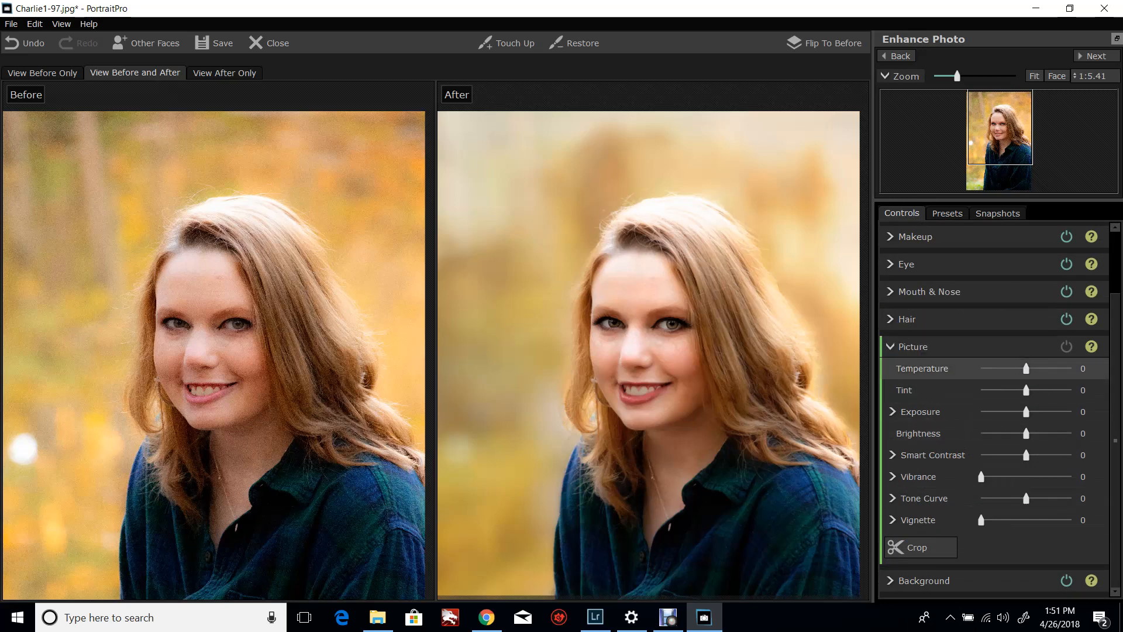
{"action": "left_click_drag", "start_coordinate": [1026, 368], "coordinate": [1049, 368]}
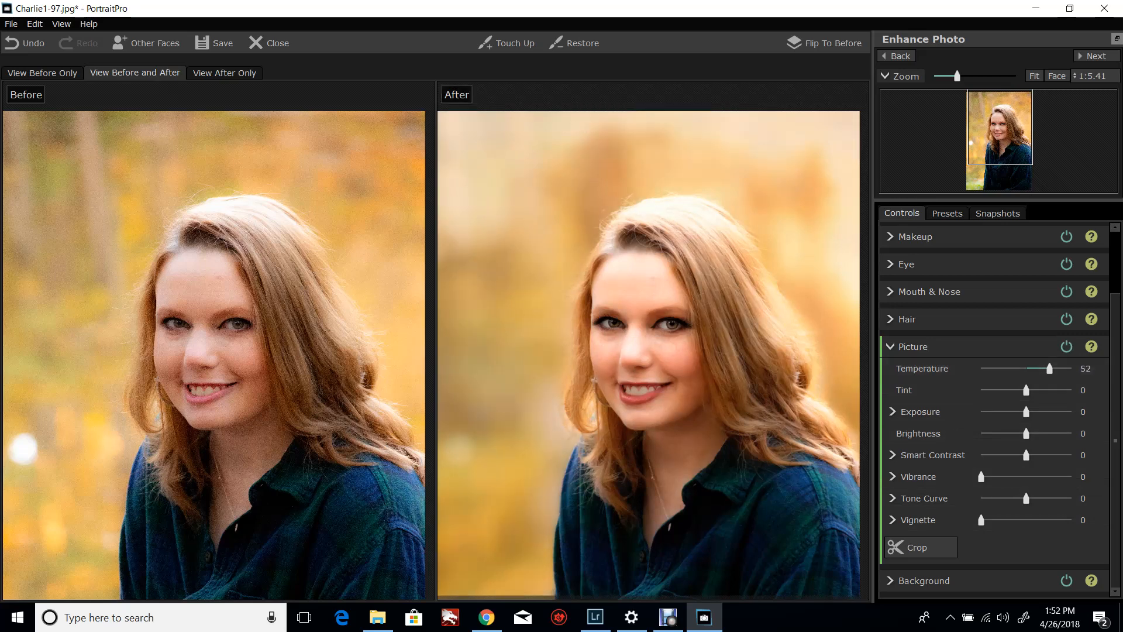
Step: Try a Vignette of 92 on the whole picture and reset it to 0
{"action": "left_click_drag", "start_coordinate": [957, 76], "coordinate": [944, 76]}
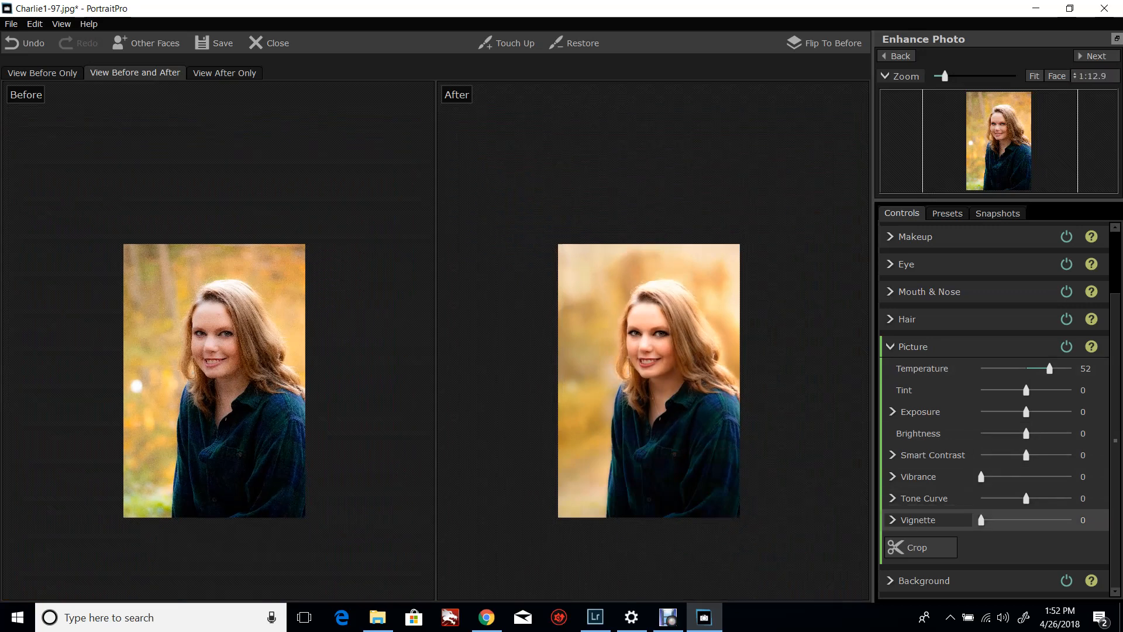
{"action": "left_click_drag", "start_coordinate": [981, 520], "coordinate": [1064, 520]}
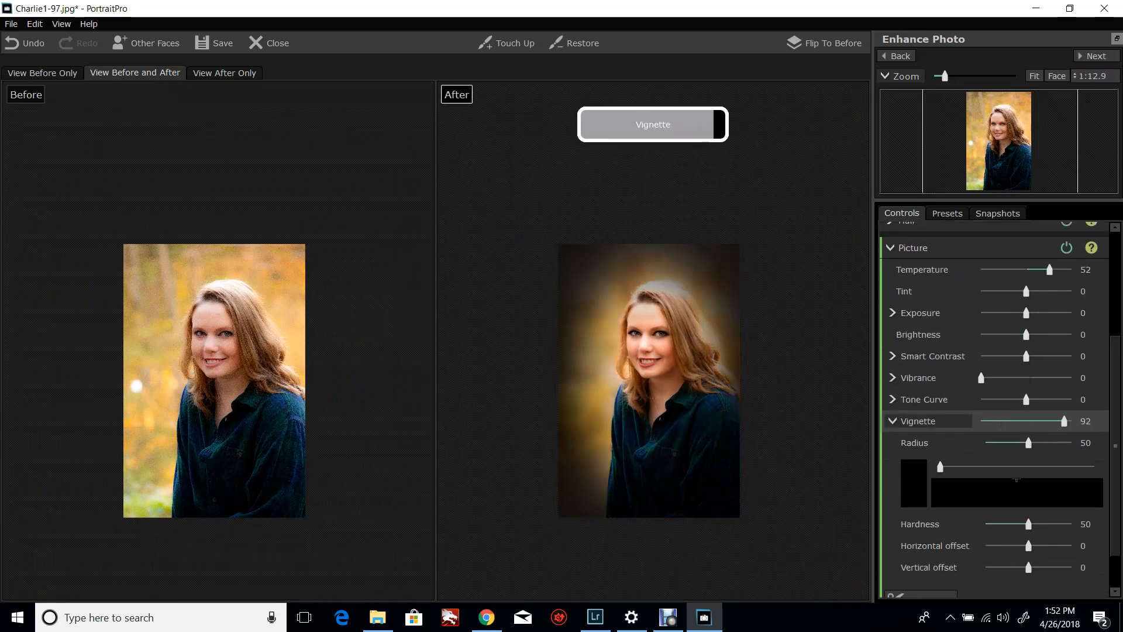
{"action": "left_click_drag", "start_coordinate": [1064, 421], "coordinate": [981, 421]}
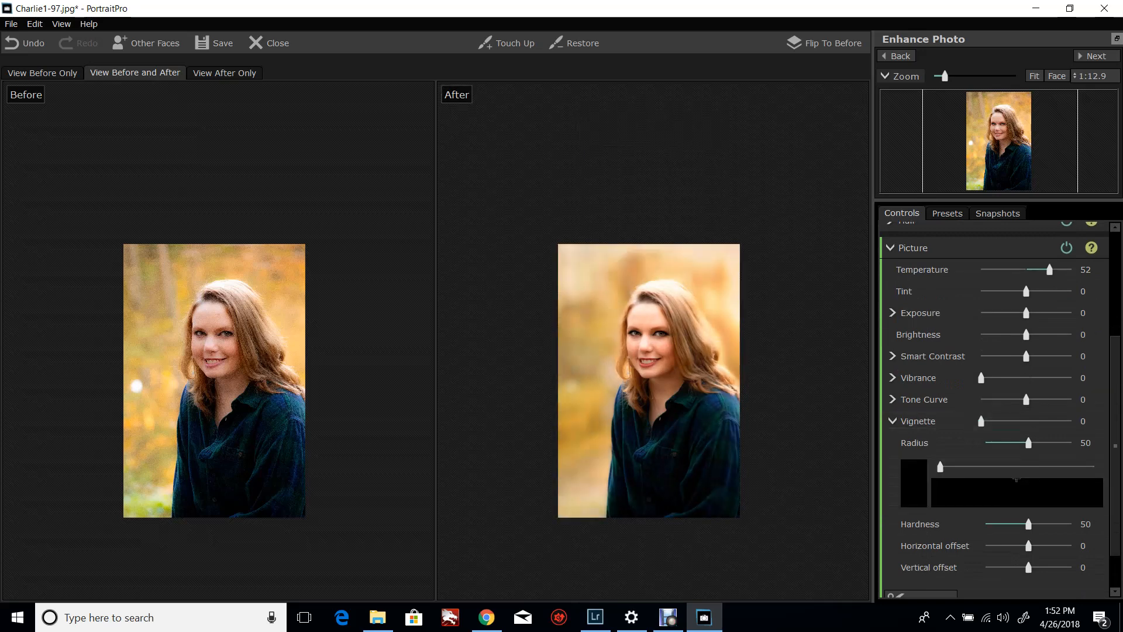
{"action": "scroll", "coordinate": [1016, 480], "scroll_direction": "up", "scroll_amount": 3}
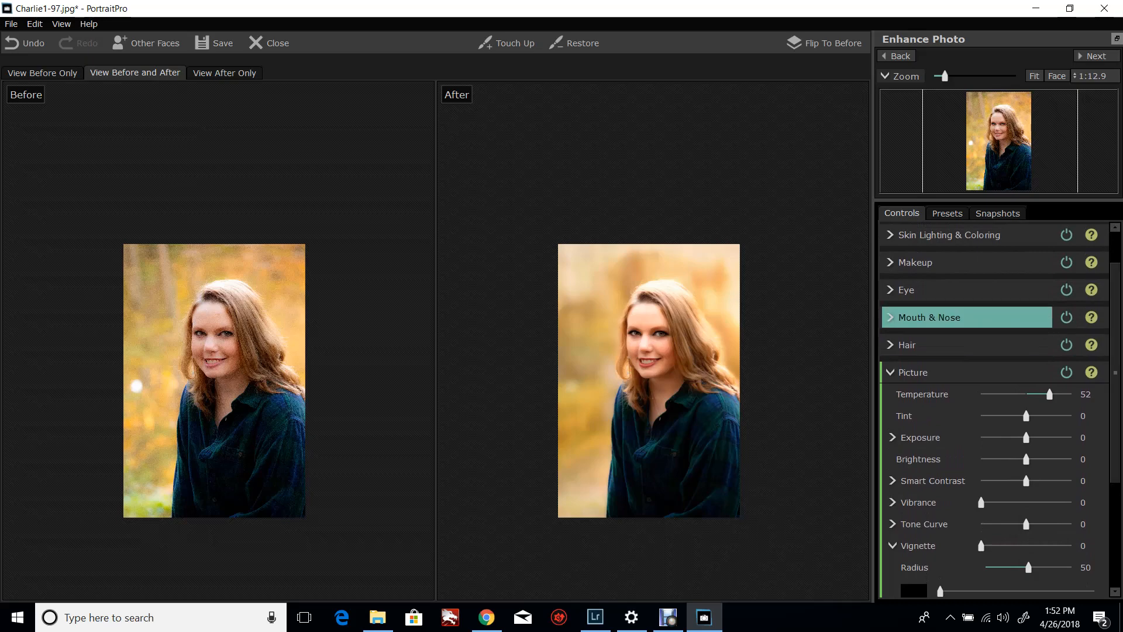
Step: Set eye Brighten Iris to 35, Sharpen Eyebrows -42, Sharpen Eyes 13, Darken Pupil Size 0, Darken Pupil 15, Whitening Area 59 and Clean Eyes 72
{"action": "left_click", "coordinate": [936, 289]}
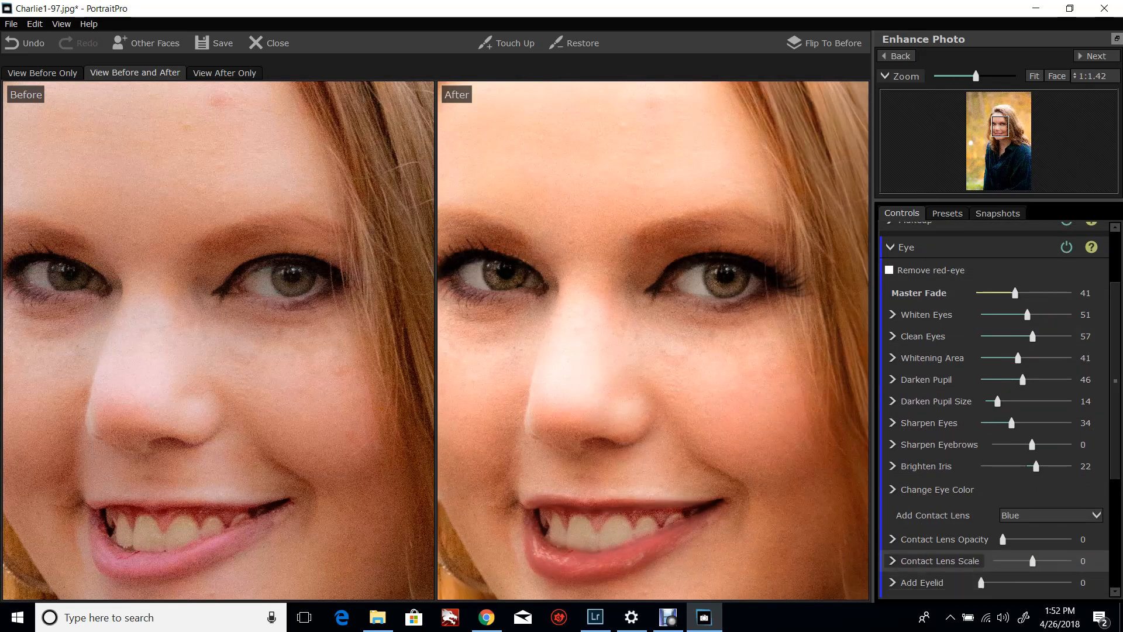
{"action": "mouse_move", "coordinate": [1036, 466]}
{"action": "left_mouse_down"}
{"action": "mouse_move", "coordinate": [1060, 465]}
{"action": "mouse_move", "coordinate": [1042, 465]}
{"action": "left_mouse_up"}
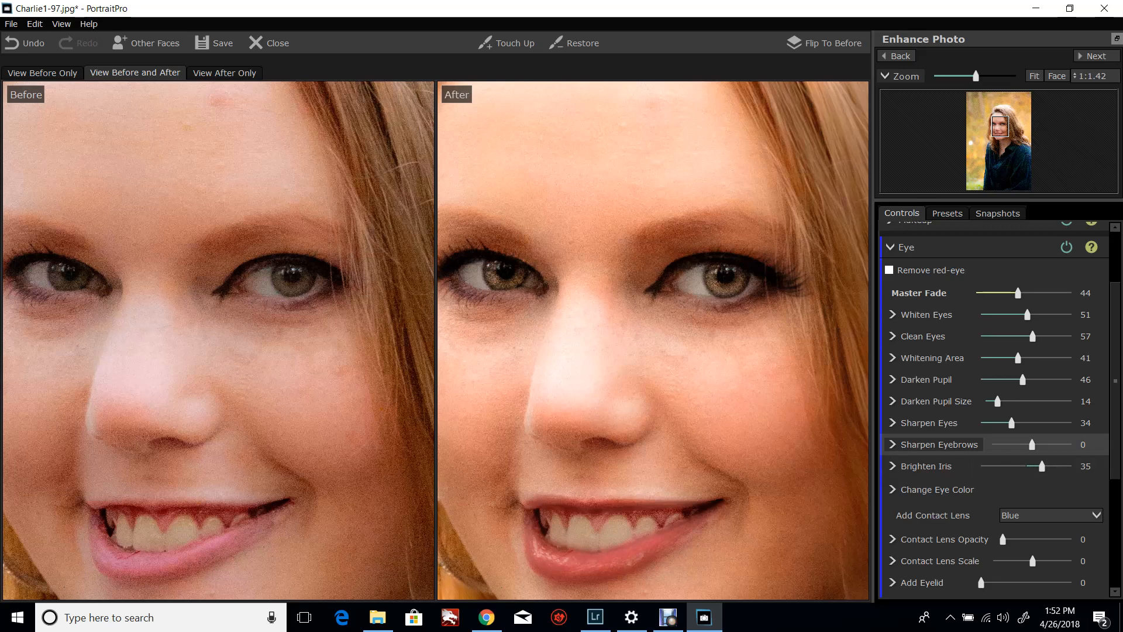
{"action": "left_click_drag", "start_coordinate": [1031, 444], "coordinate": [1046, 336]}
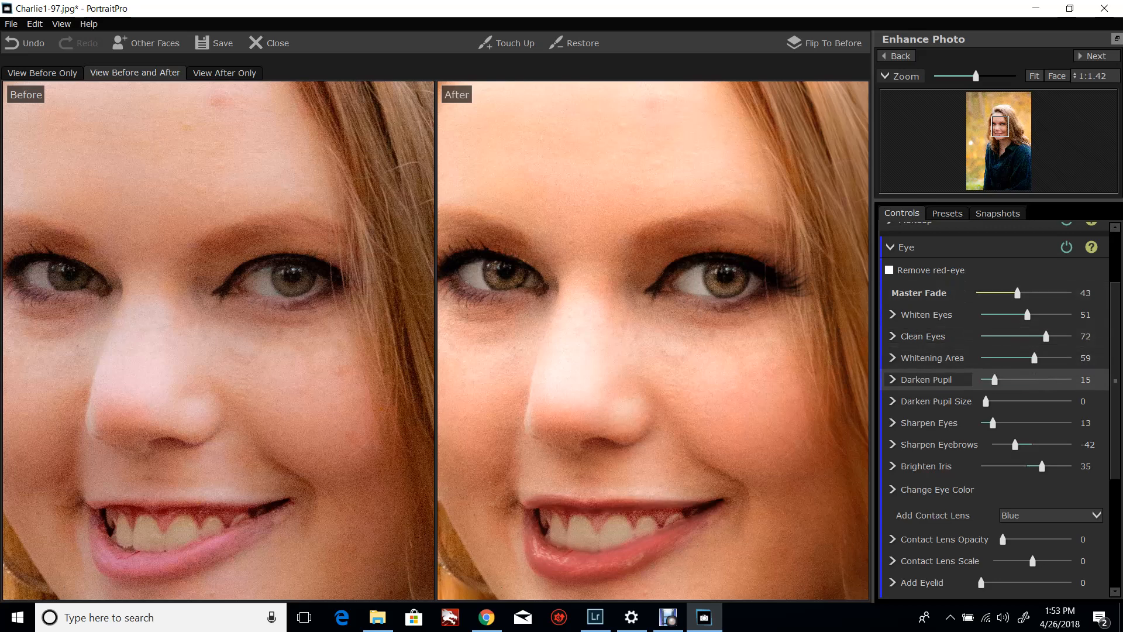
Step: Try an Octabox Small eye reflection at an opacity of 25 and reset the Reflection Opacity to 0
{"action": "scroll", "coordinate": [994, 380], "scroll_direction": "down", "scroll_amount": 3}
{"action": "left_click_drag", "start_coordinate": [1115, 449], "coordinate": [1115, 458]}
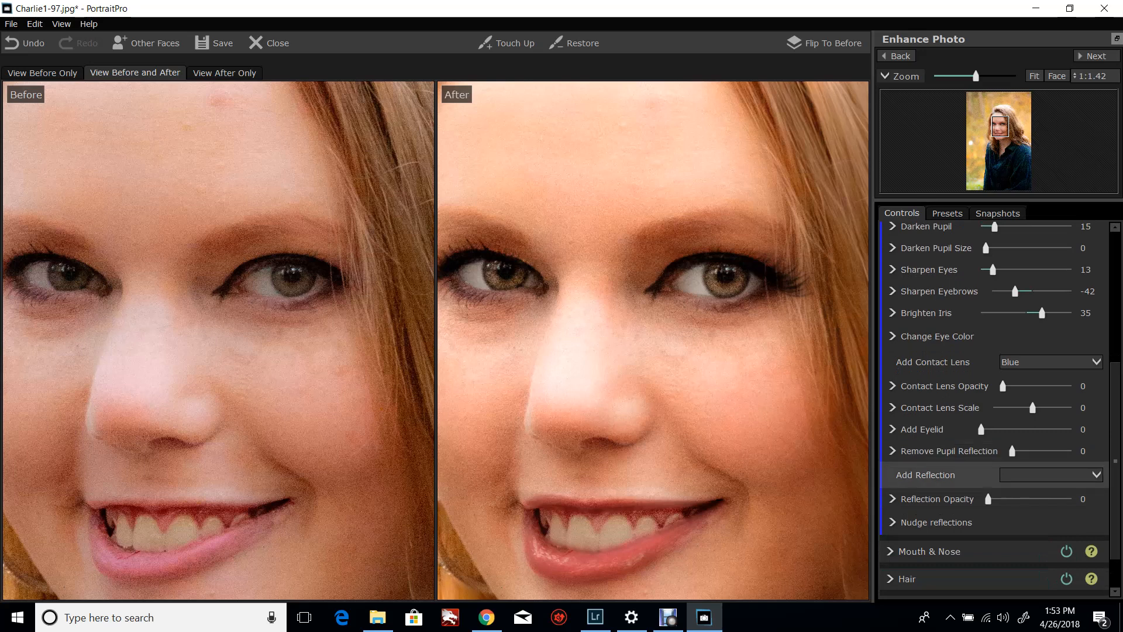
{"action": "left_click", "coordinate": [1051, 475]}
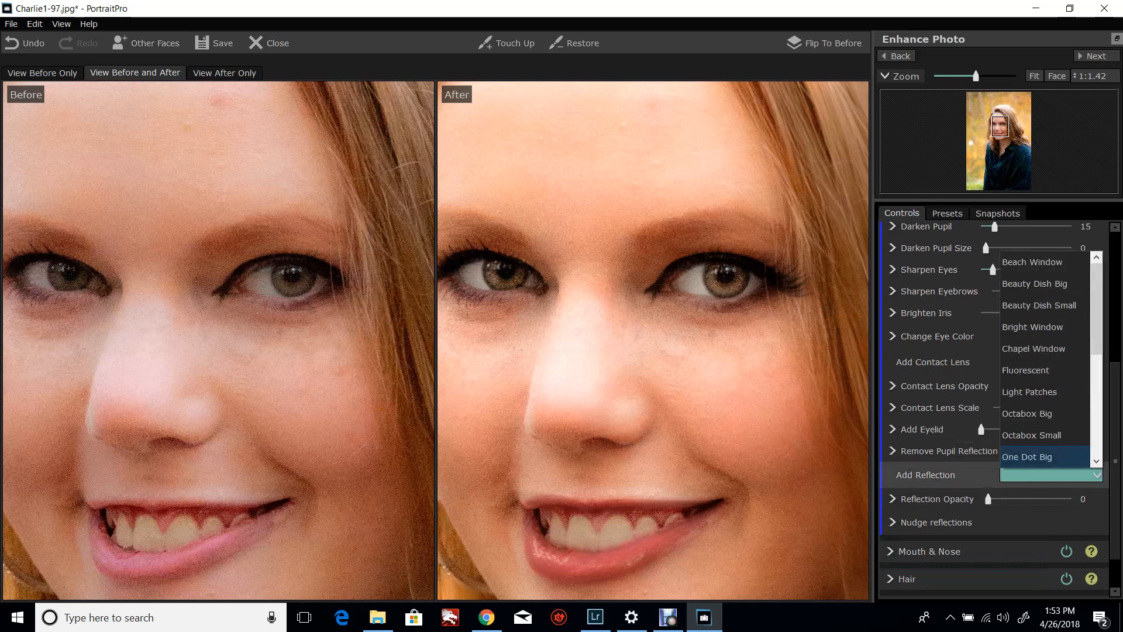
{"action": "left_click", "coordinate": [1044, 434]}
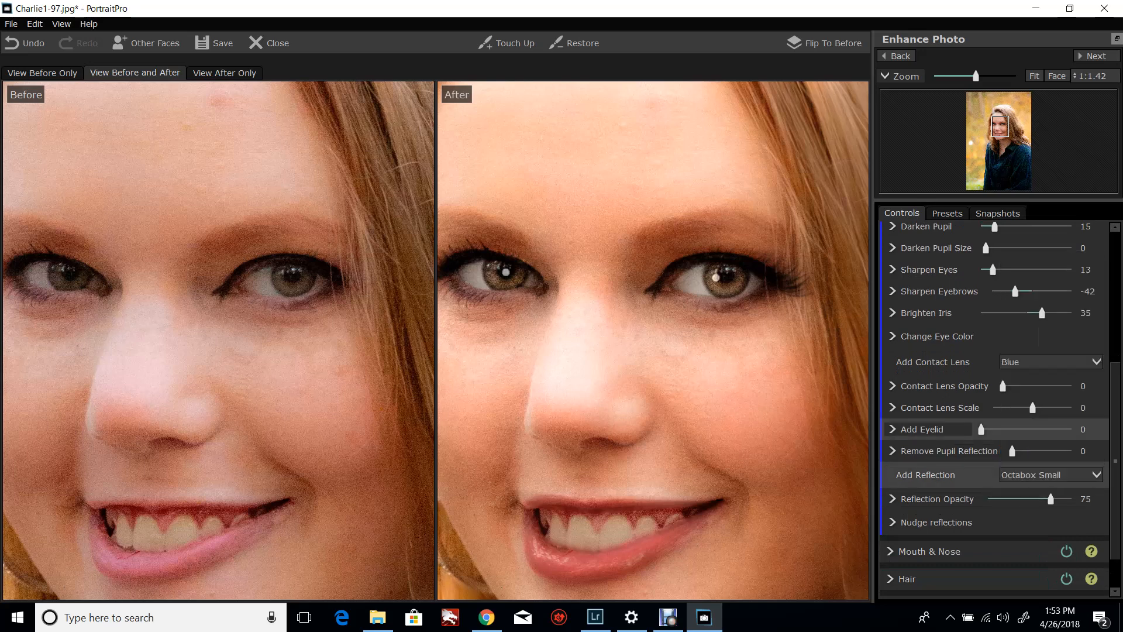
{"action": "left_click_drag", "start_coordinate": [1050, 499], "coordinate": [1008, 499]}
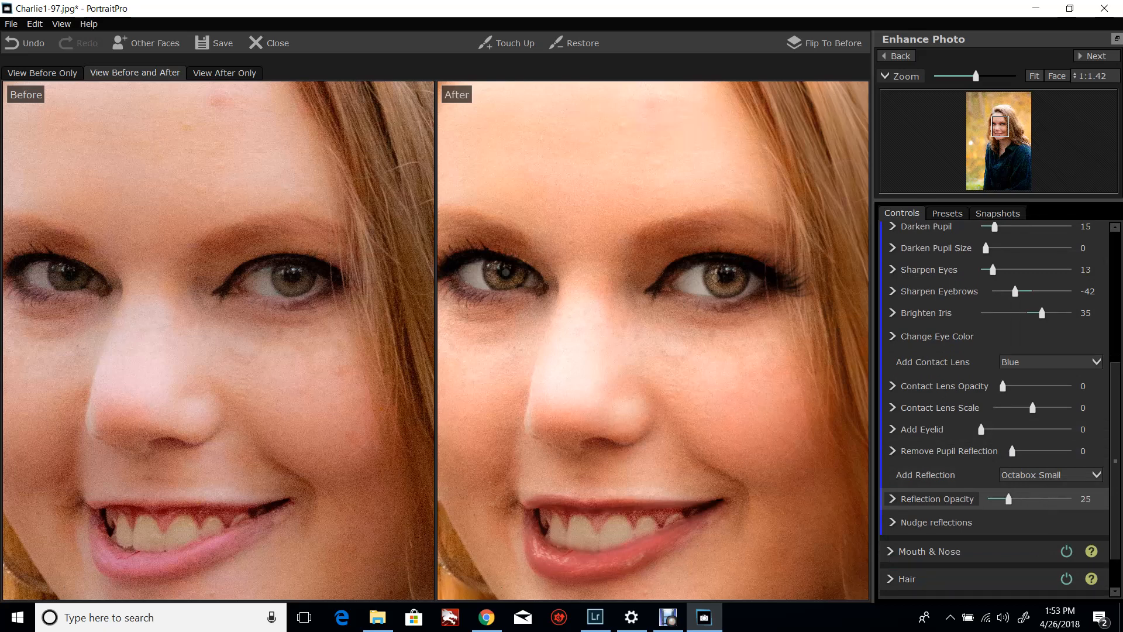
{"action": "left_click_drag", "start_coordinate": [1008, 498], "coordinate": [988, 498]}
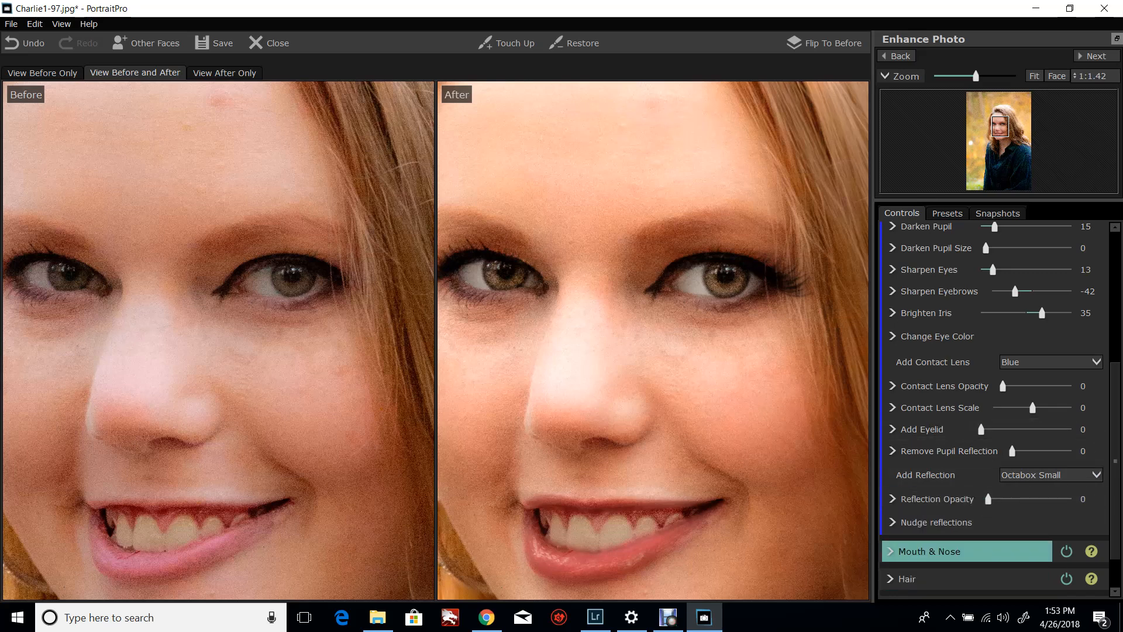
Step: Brighten the teeth with Whiten Teeth 80, Clean Teeth 60 and Whiten Area 76, and permanently hide the mouth alignment tip
{"action": "left_click", "coordinate": [935, 551]}
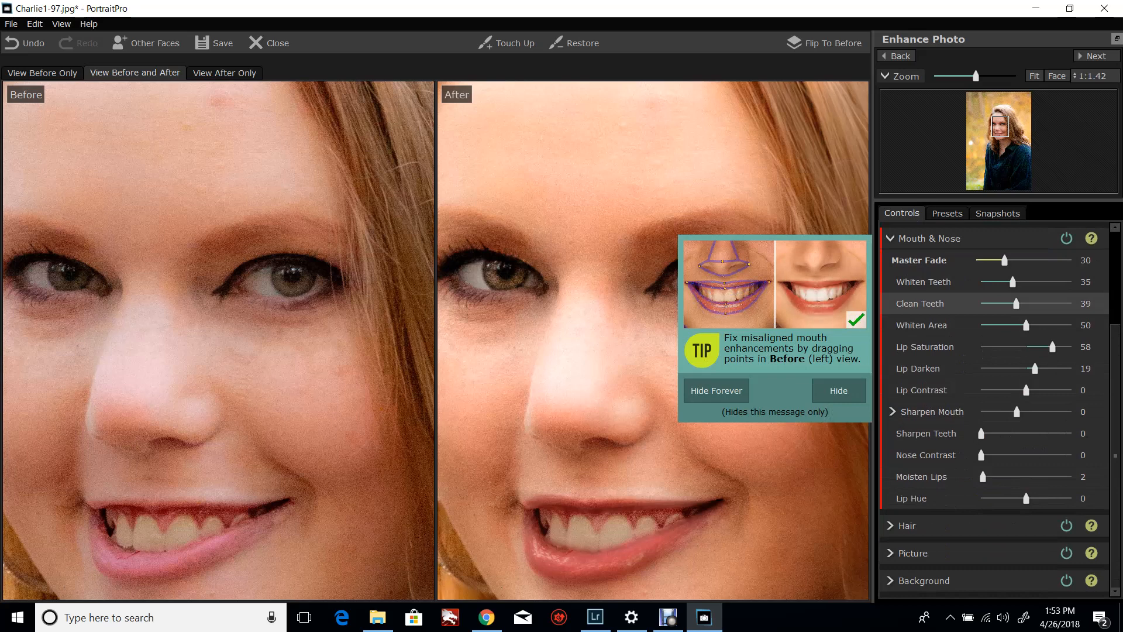
{"action": "left_click_drag", "start_coordinate": [1016, 303], "coordinate": [1053, 282]}
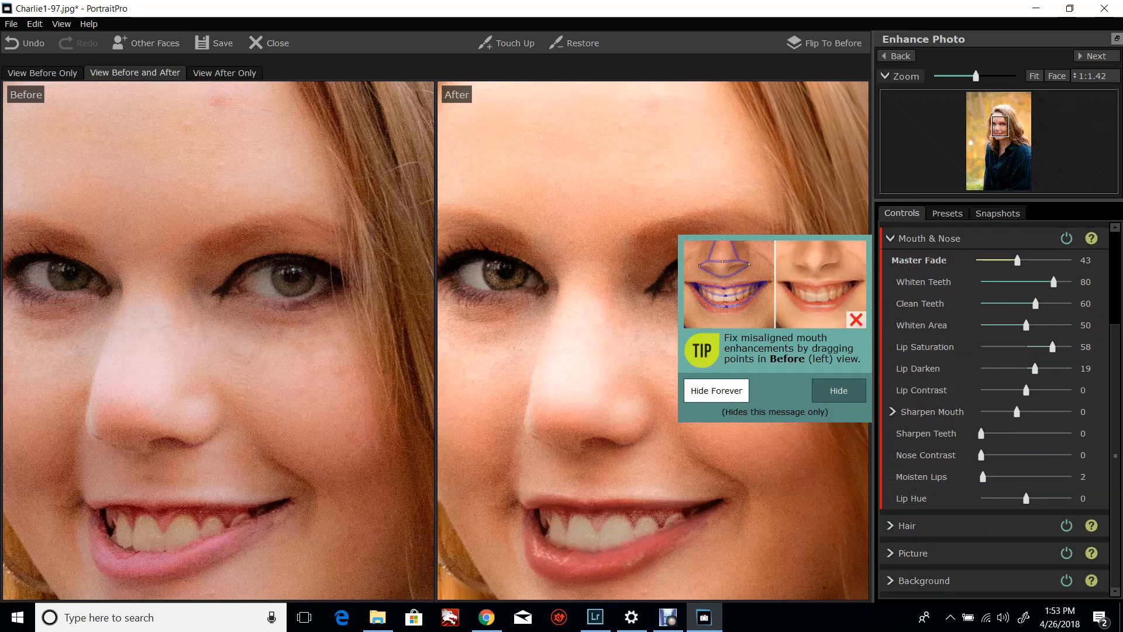
{"action": "left_click", "coordinate": [715, 390]}
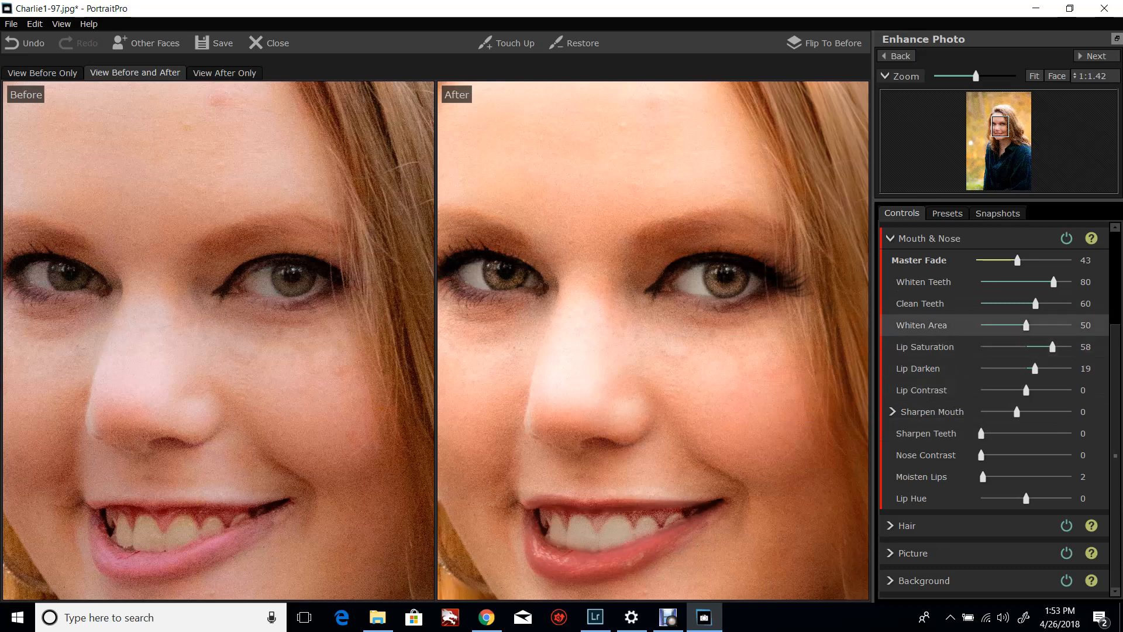
{"action": "left_click_drag", "start_coordinate": [1026, 325], "coordinate": [1049, 325]}
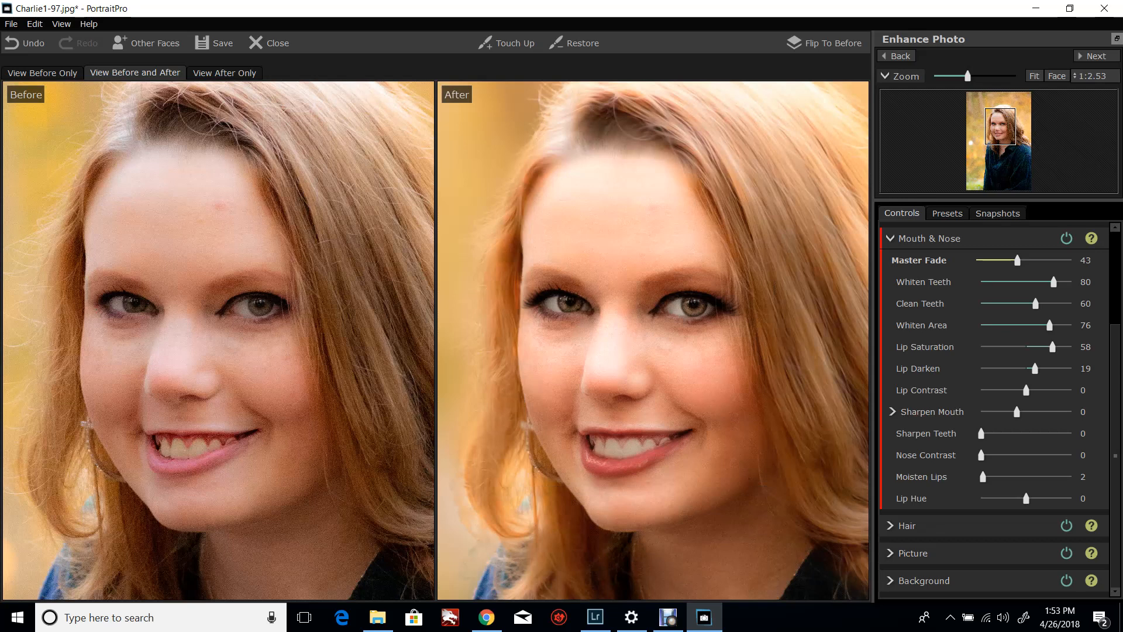
{"action": "scroll", "coordinate": [653, 341], "scroll_direction": "down", "scroll_amount": 3}
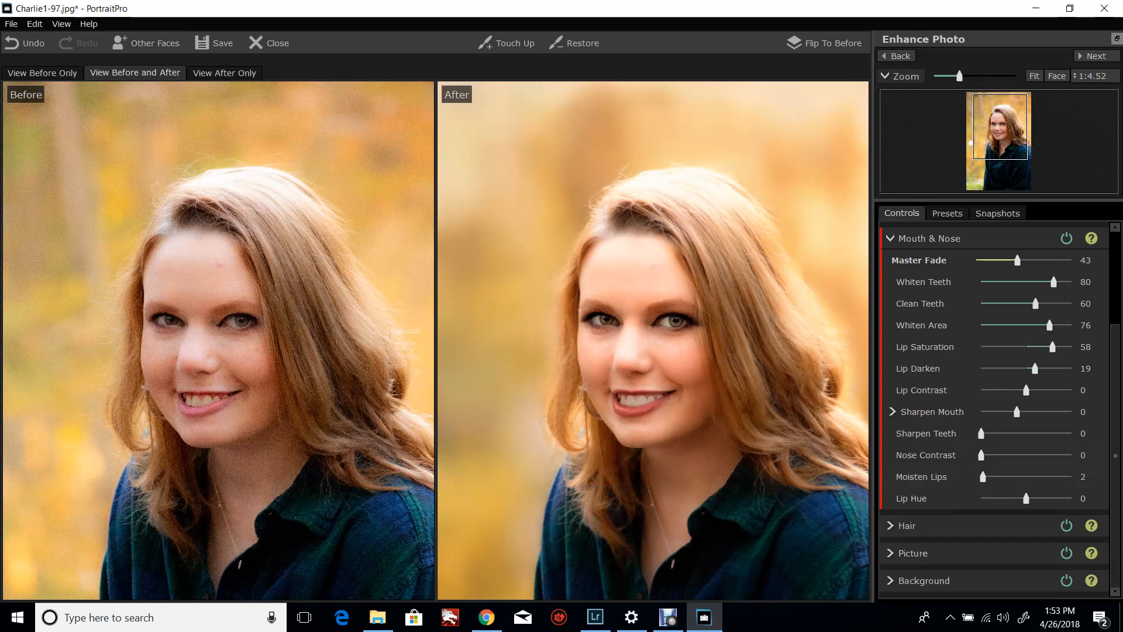
Step: Open the background replacement settings and bring up the adjustments for the blended background and the foreground
{"action": "left_click", "coordinate": [924, 580]}
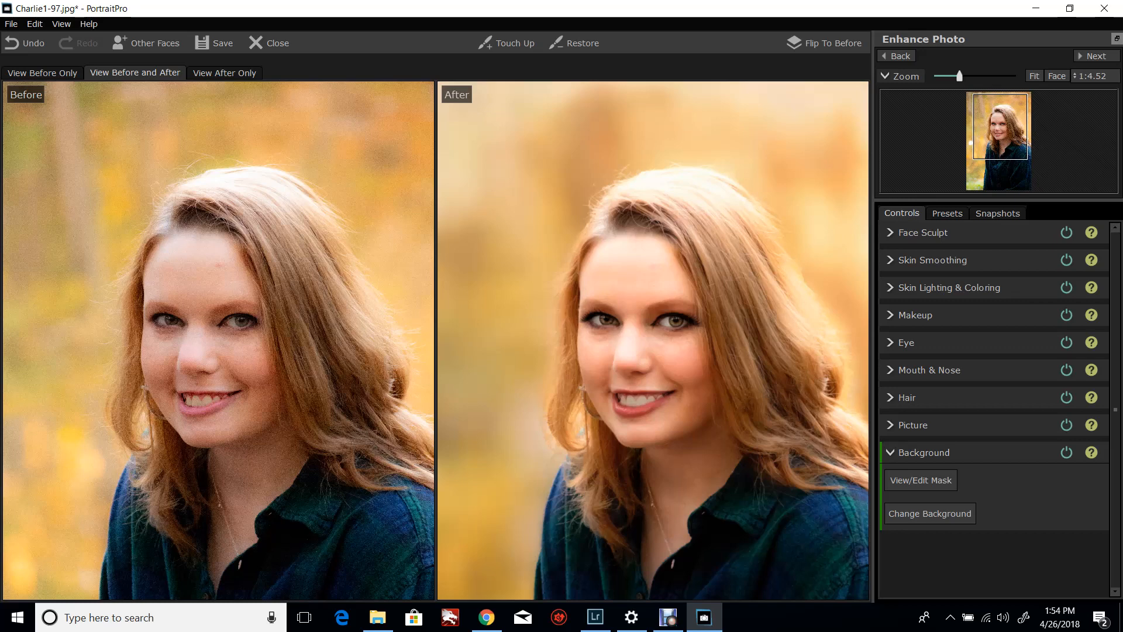
{"action": "left_click", "coordinate": [929, 513]}
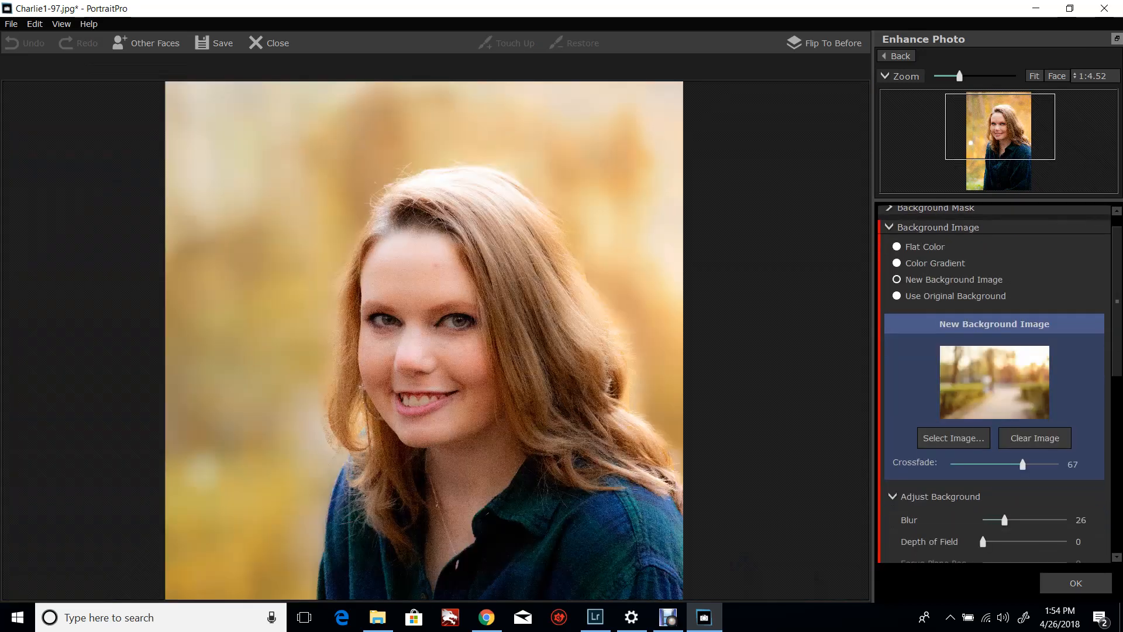
{"action": "scroll", "coordinate": [994, 385], "scroll_direction": "down", "scroll_amount": 3}
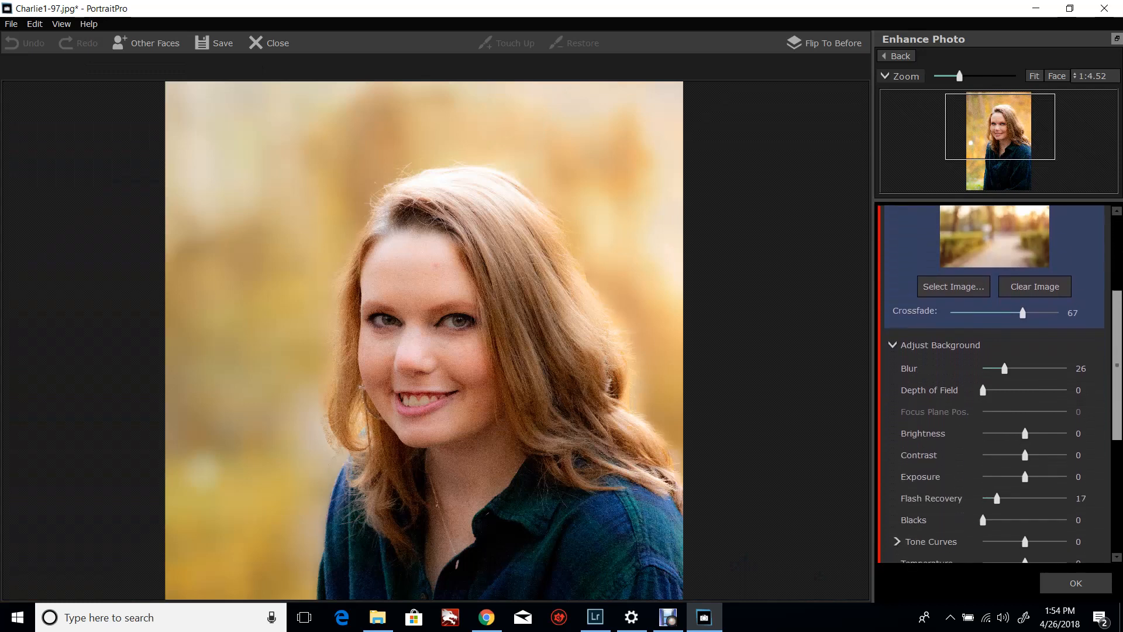
{"action": "scroll", "coordinate": [994, 384], "scroll_direction": "down", "scroll_amount": 1}
{"action": "scroll", "coordinate": [994, 384], "scroll_direction": "down", "scroll_amount": 1}
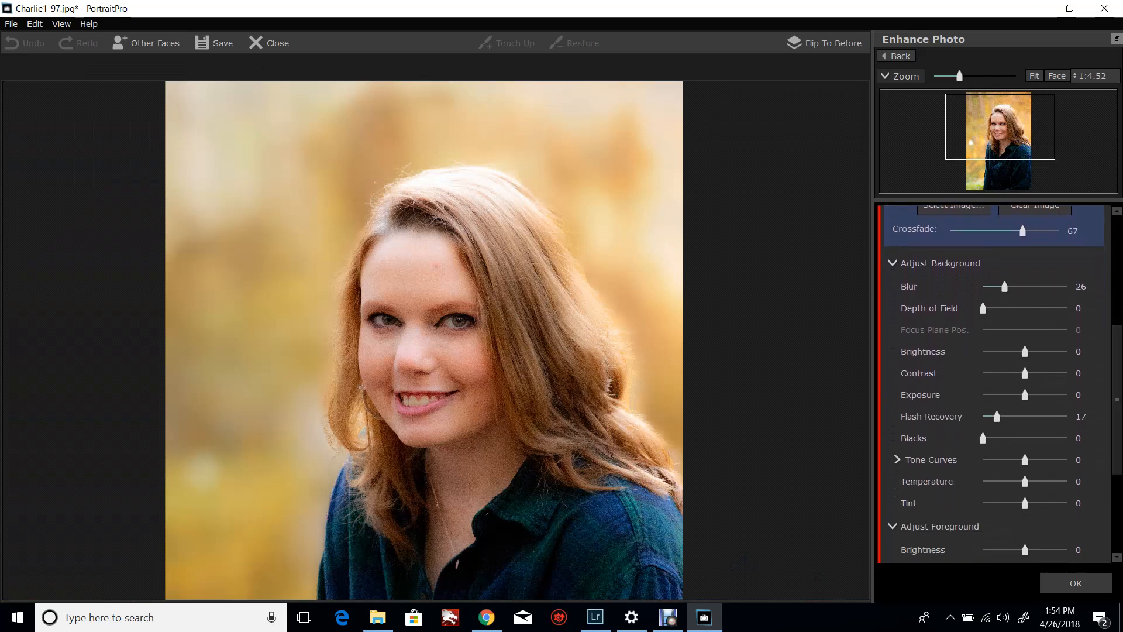